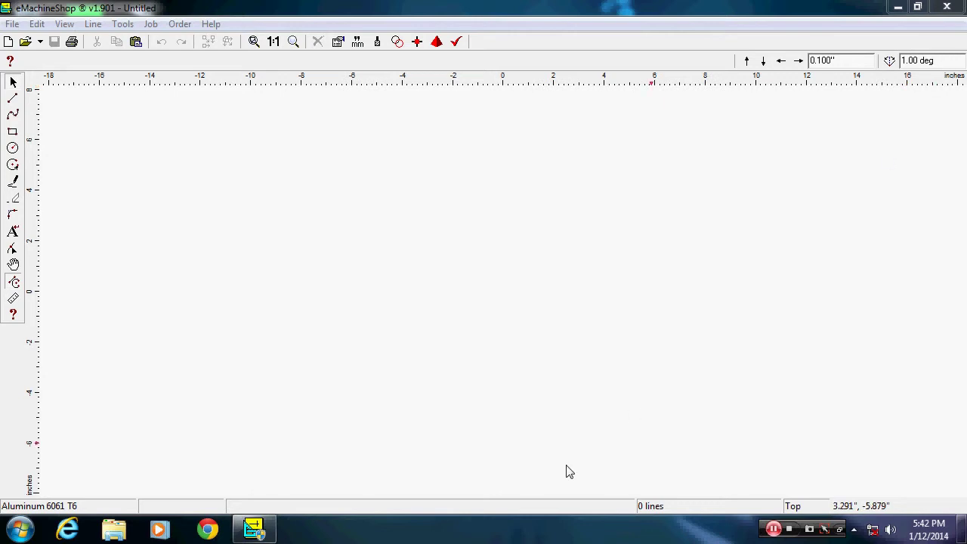
Draw an angled test line, then delete it
{"action": "left_click", "coordinate": [13, 99]}
{"action": "left_click", "coordinate": [488, 362]}
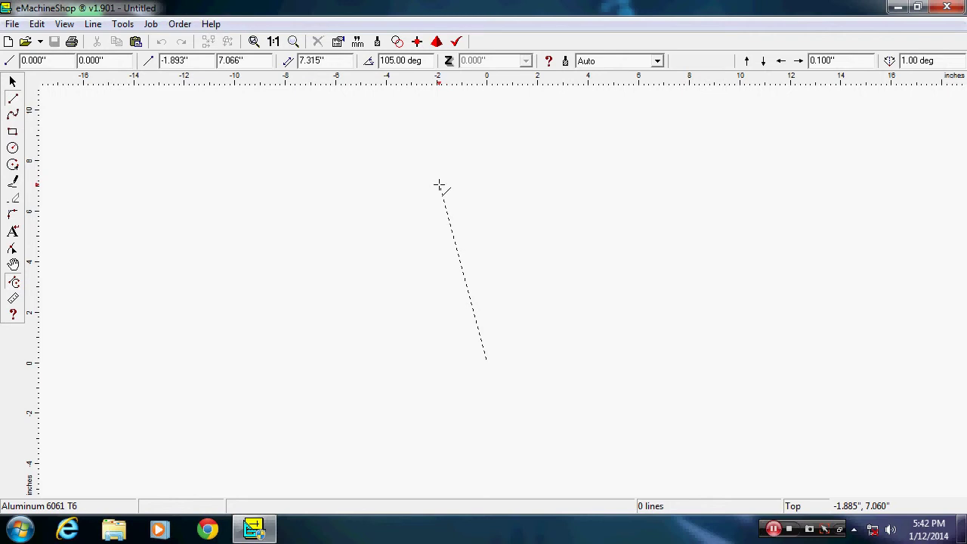
{"action": "left_click", "coordinate": [439, 185]}
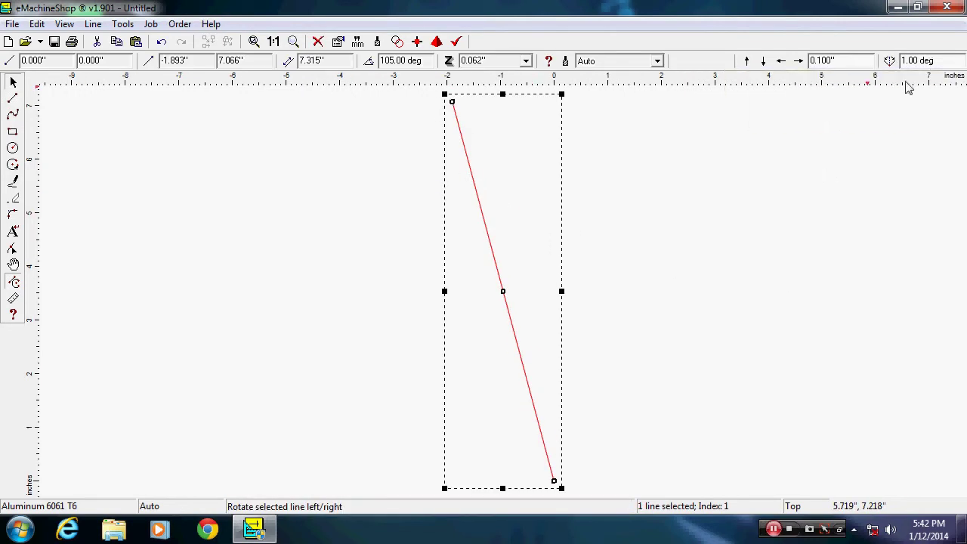
{"action": "left_click", "coordinate": [682, 274]}
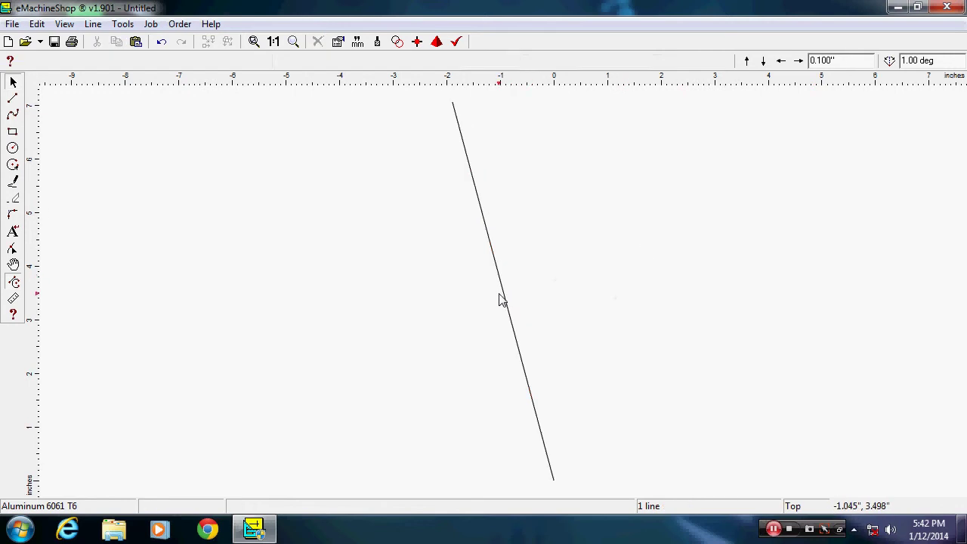
{"action": "left_click", "coordinate": [504, 296]}
{"action": "key", "text": "Delete"}
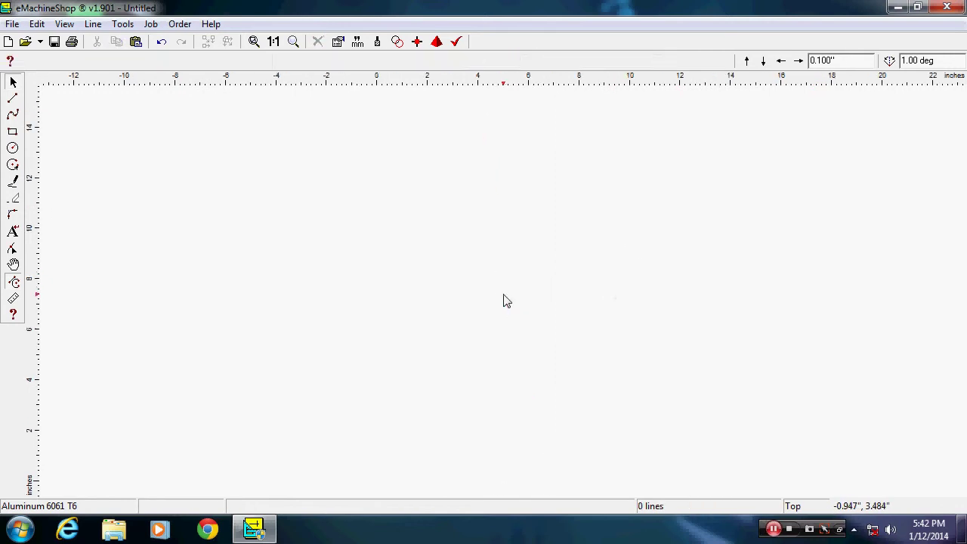
Draw a circle at the origin and set its diameter to 12 inches
{"action": "left_click", "coordinate": [12, 148]}
{"action": "left_click_drag", "start_coordinate": [488, 337], "coordinate": [503, 142]}
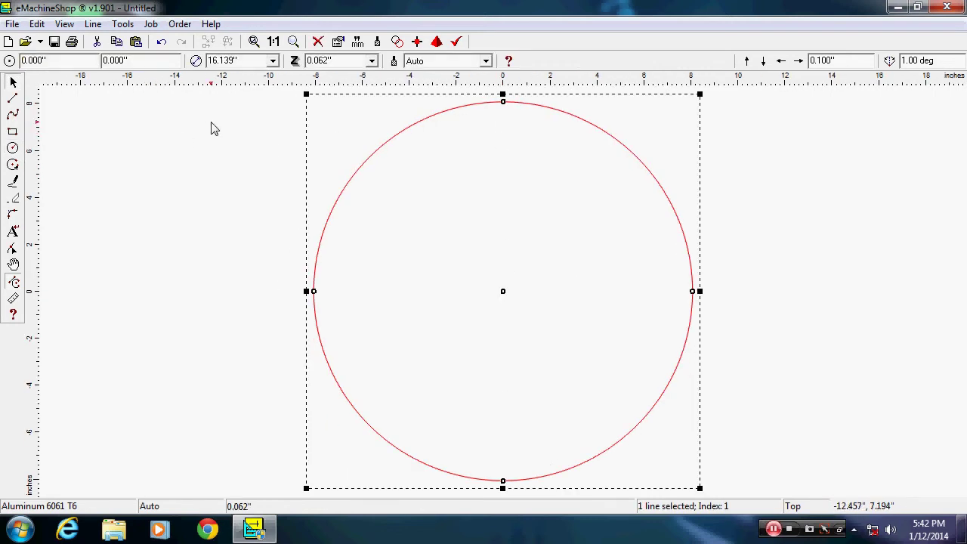
{"action": "double_click", "coordinate": [235, 61]}
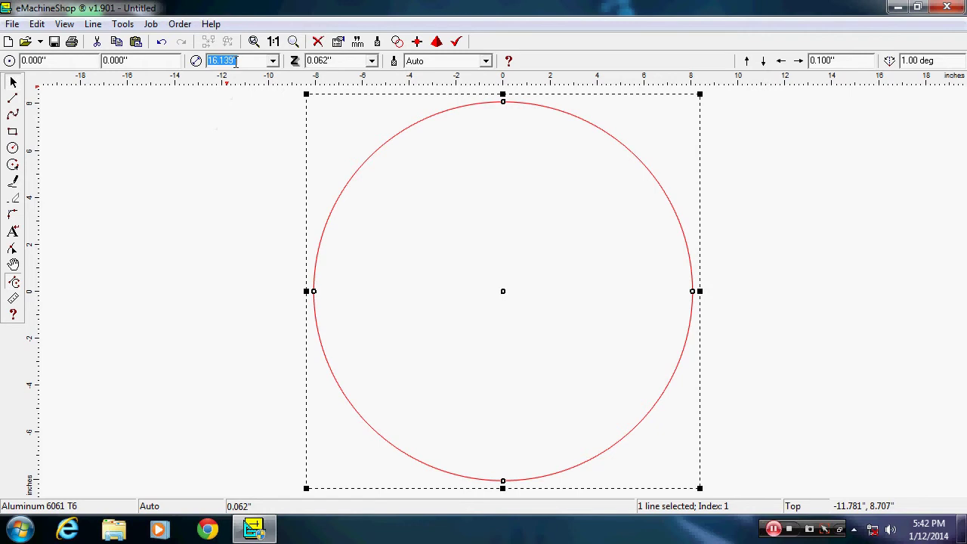
{"action": "type", "text": "12"}
{"action": "key", "text": "Return"}
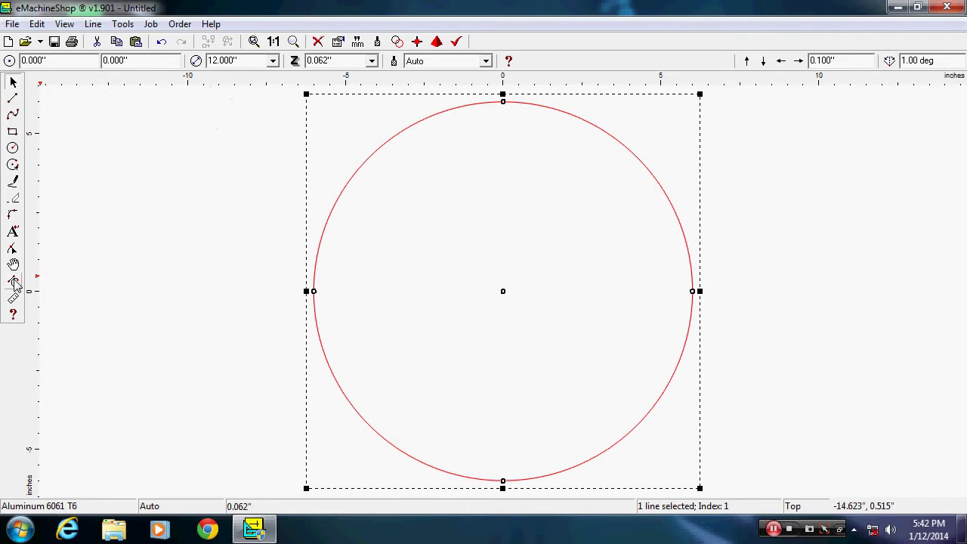
Turn on Snap to Lines and start a new circle centred on the origin
{"action": "left_click", "coordinate": [12, 149]}
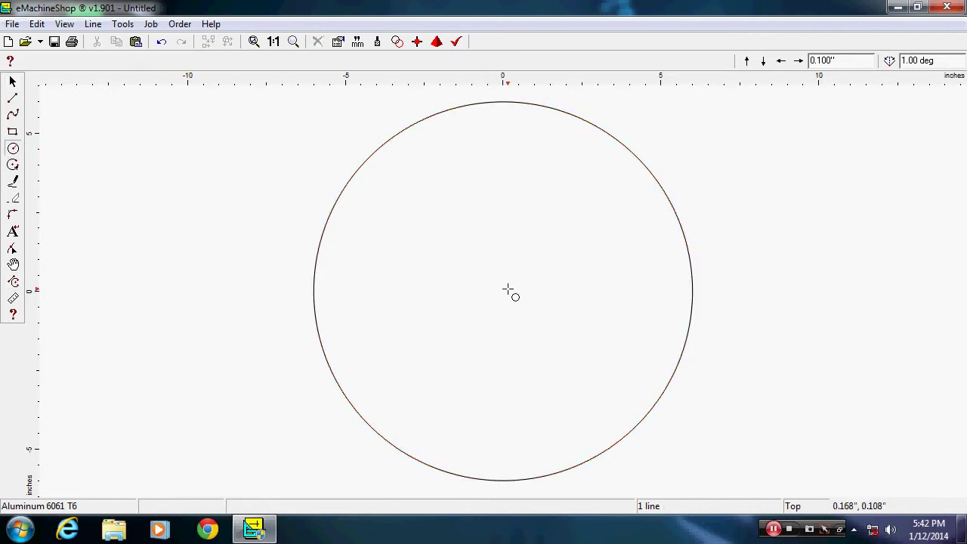
{"action": "left_click", "coordinate": [13, 283]}
{"action": "left_click", "coordinate": [503, 292]}
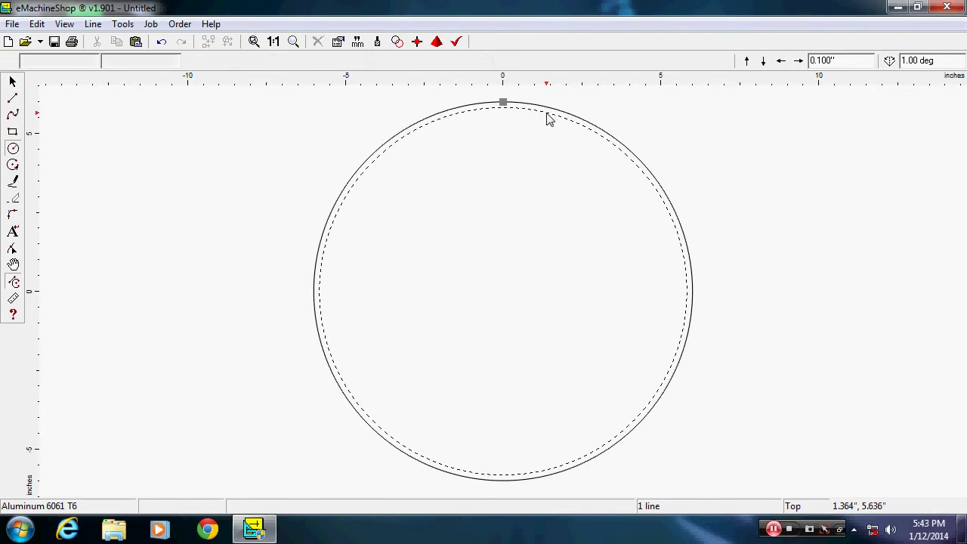
Place concentric circles of about 11.644, 11.308 and 10.558 inches inside the 12-inch ring
{"action": "left_click", "coordinate": [545, 113]}
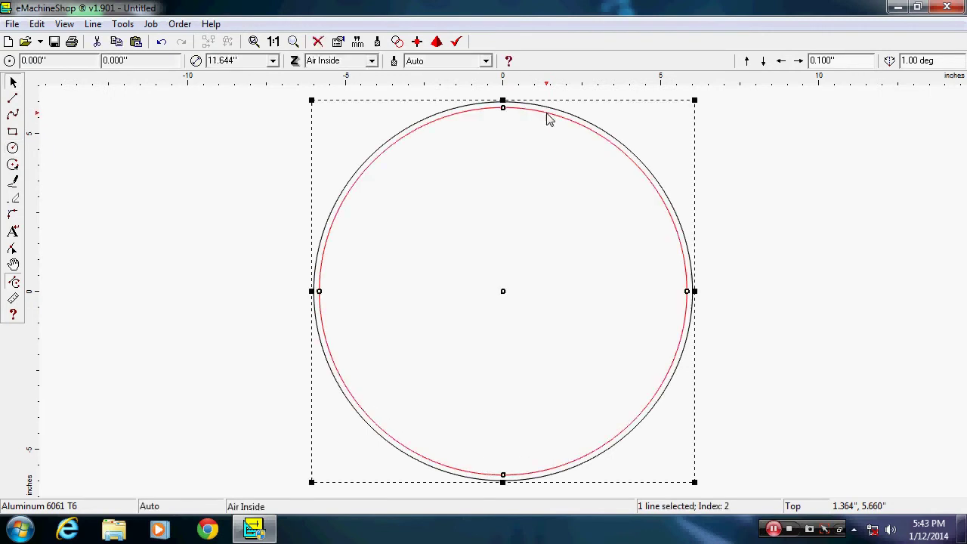
{"action": "left_click", "coordinate": [13, 148]}
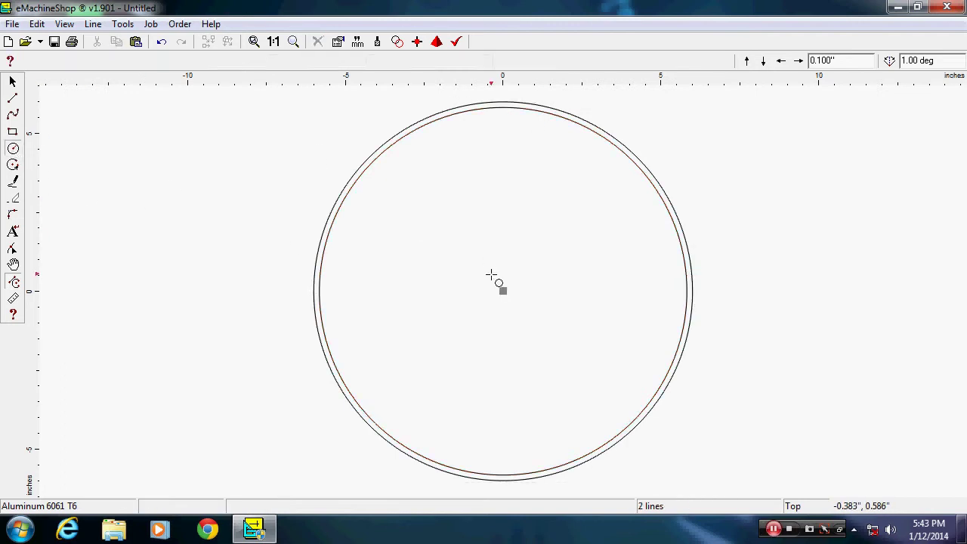
{"action": "left_click", "coordinate": [504, 291]}
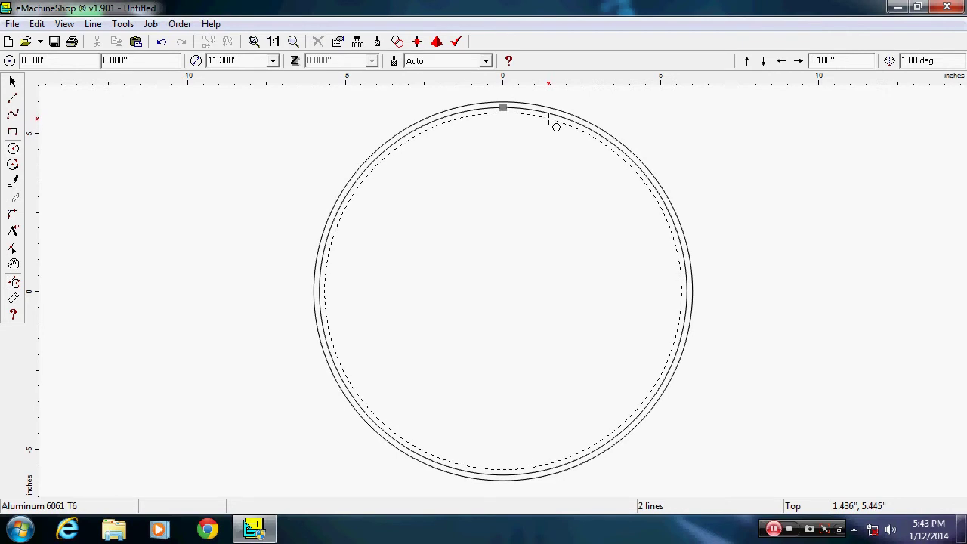
{"action": "left_click", "coordinate": [549, 121]}
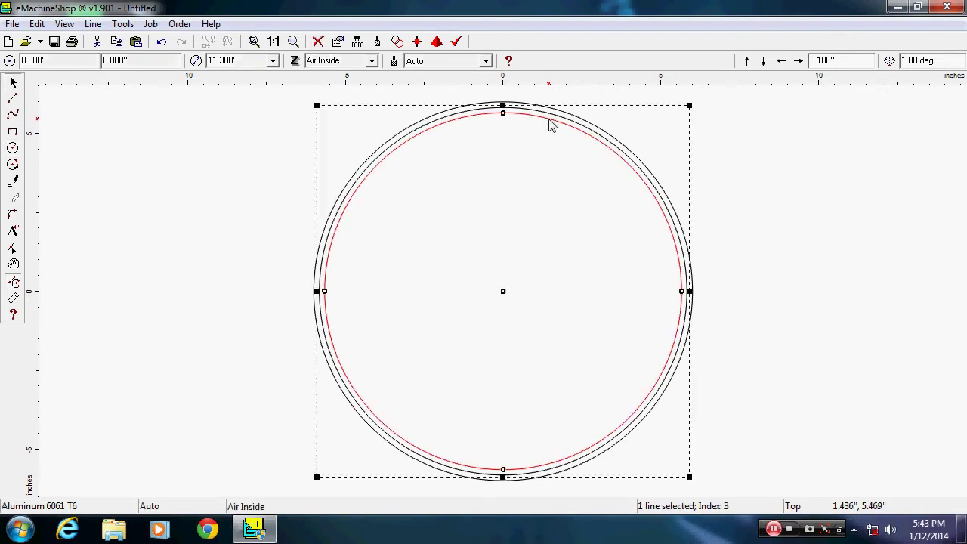
{"action": "left_click", "coordinate": [13, 148]}
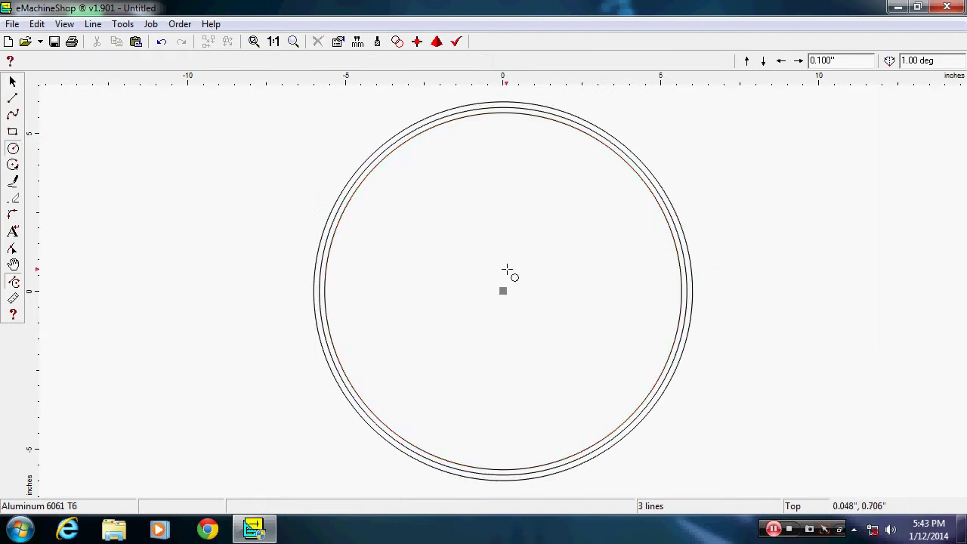
{"action": "left_click", "coordinate": [504, 287]}
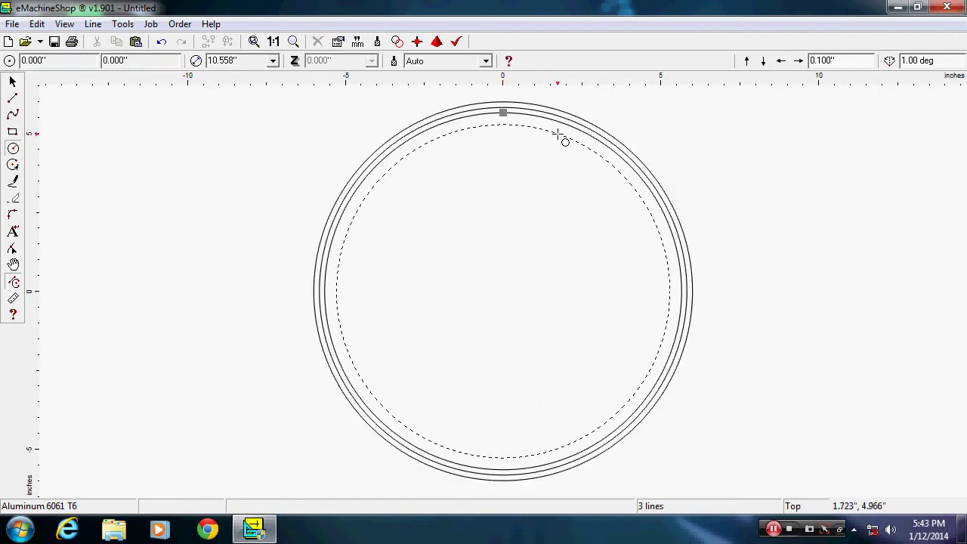
{"action": "left_click", "coordinate": [559, 136]}
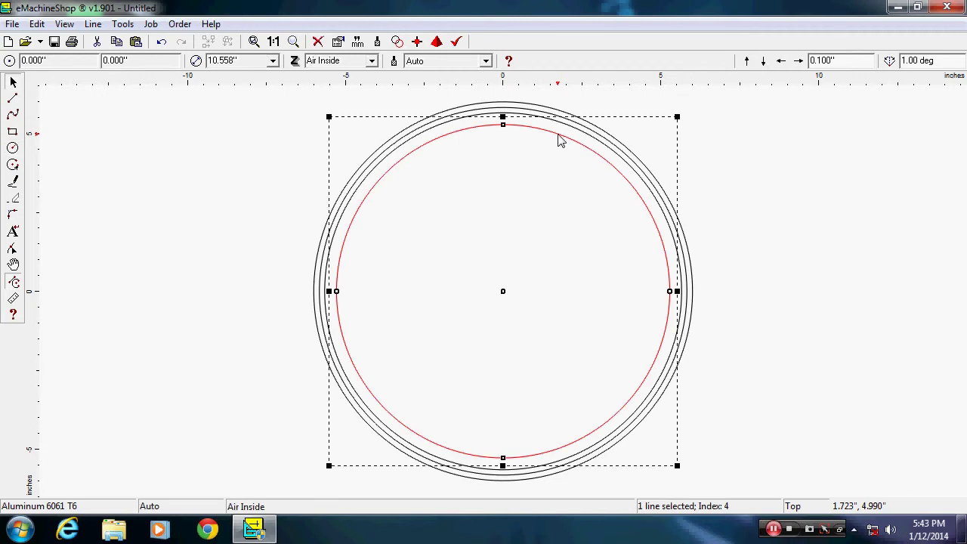
{"action": "left_click", "coordinate": [187, 286]}
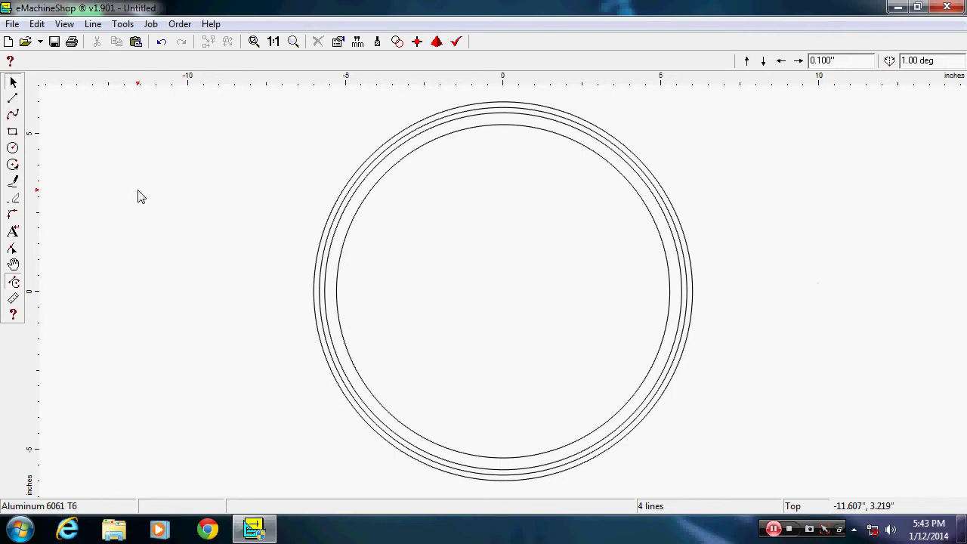
Draw spokes from the centre past the outer ring at 90°, 91°, 92° and 93°
{"action": "left_click", "coordinate": [12, 97]}
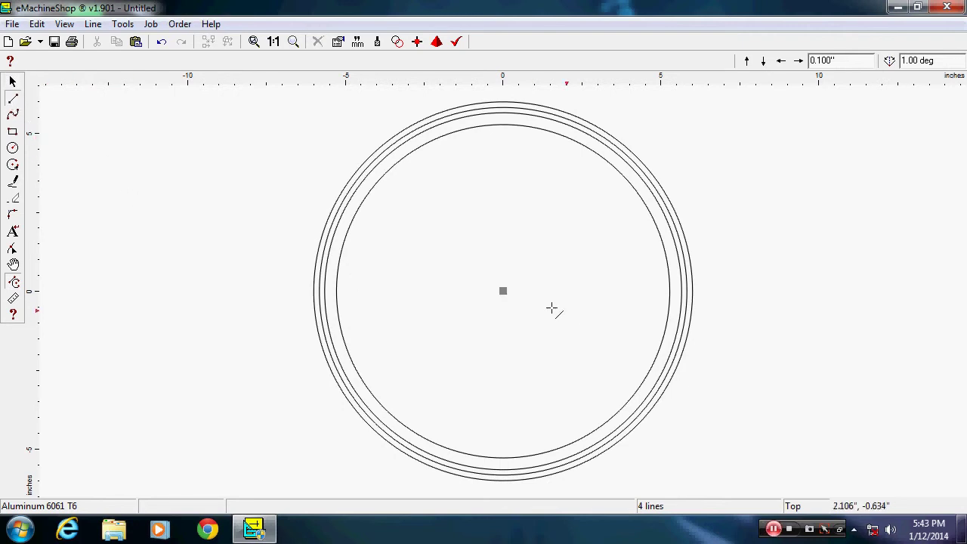
{"action": "left_click", "coordinate": [503, 291]}
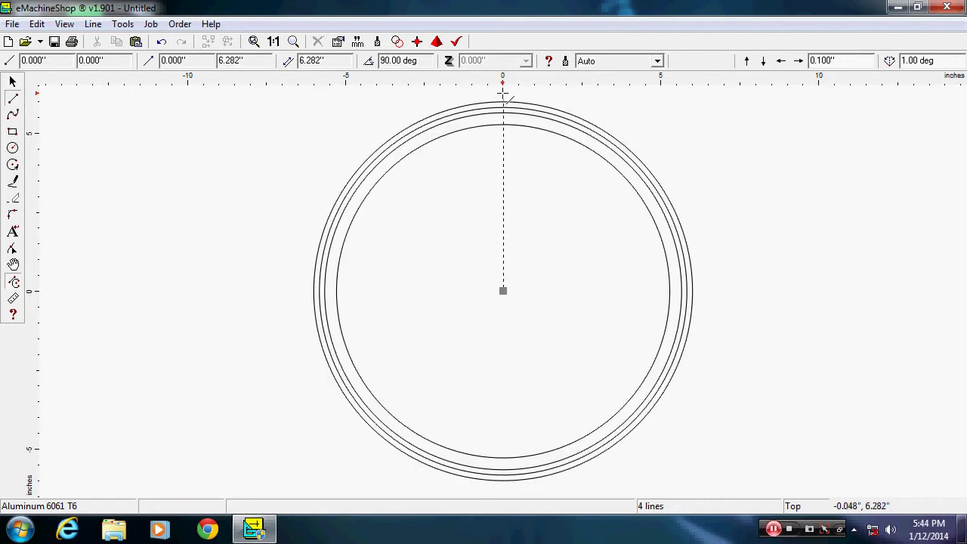
{"action": "left_click", "coordinate": [502, 93]}
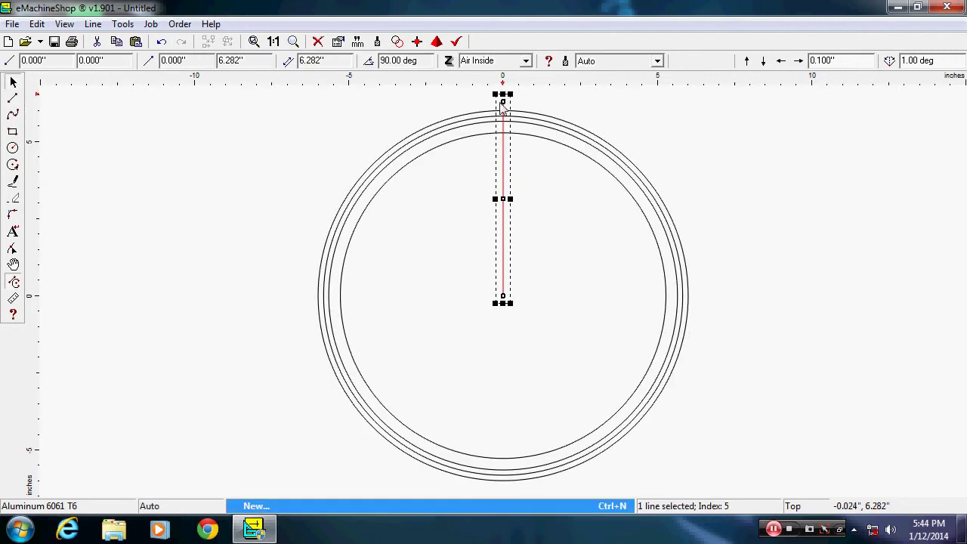
{"action": "key", "text": "Escape"}
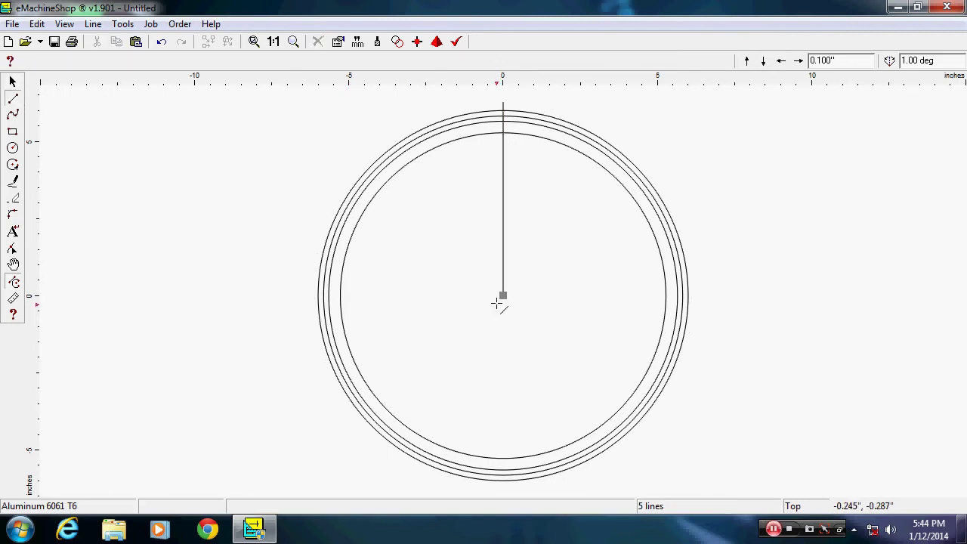
{"action": "left_click", "coordinate": [503, 296]}
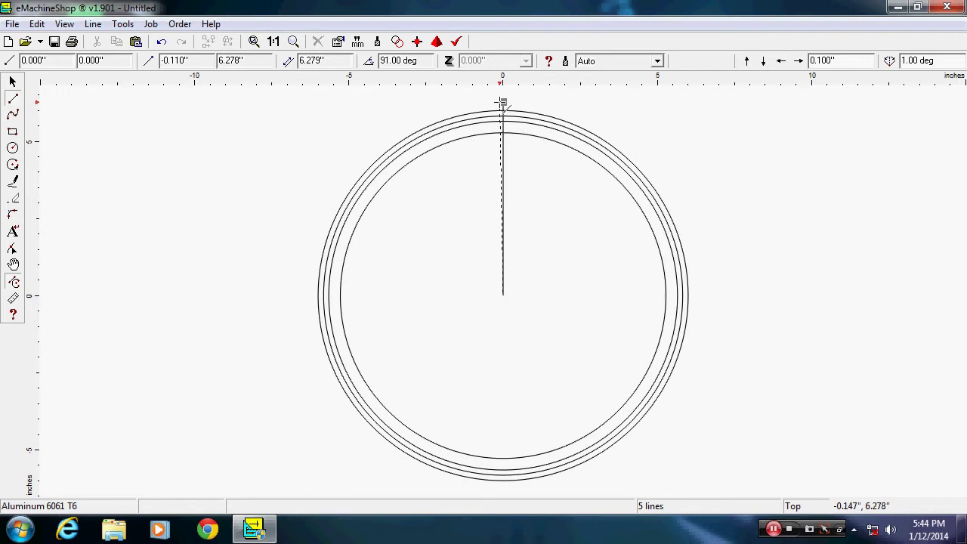
{"action": "left_click", "coordinate": [502, 101]}
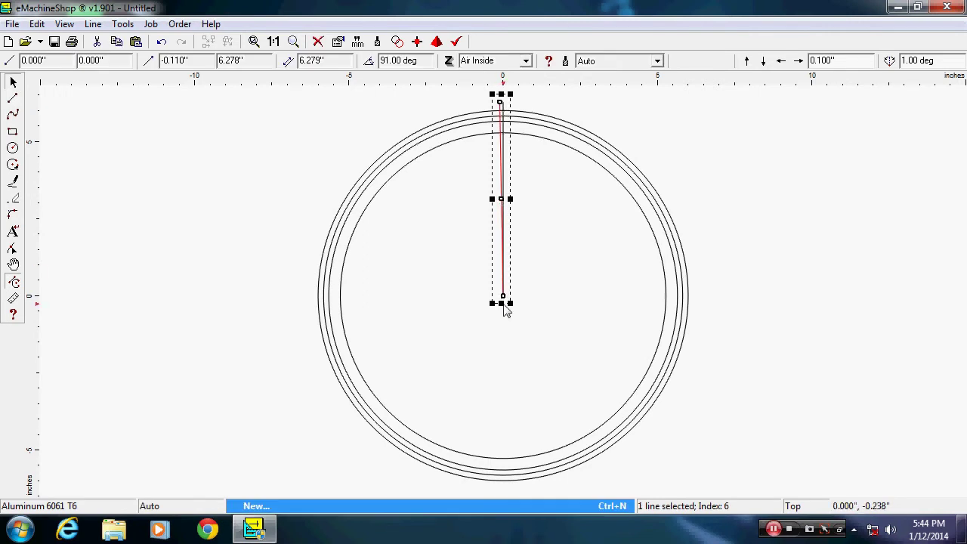
{"action": "left_click", "coordinate": [503, 297]}
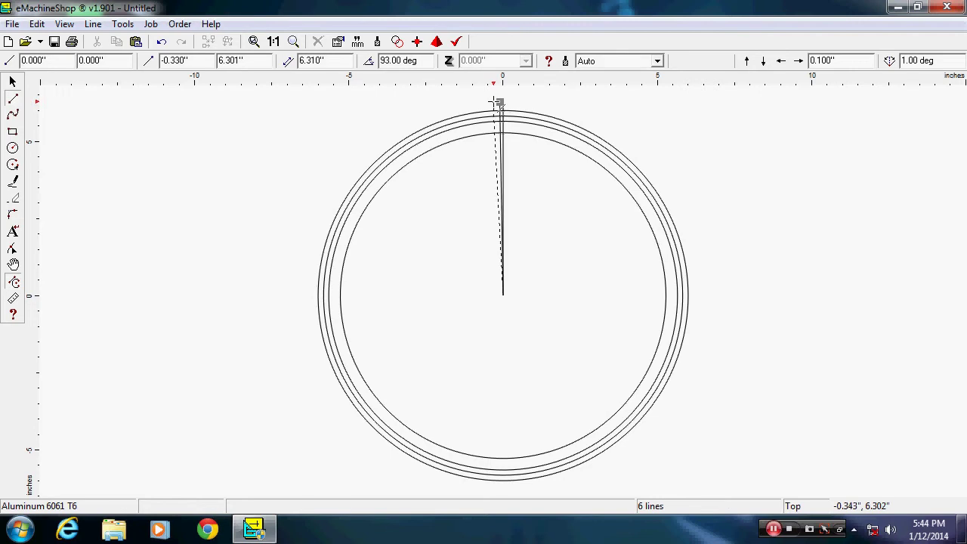
{"action": "left_click", "coordinate": [498, 102]}
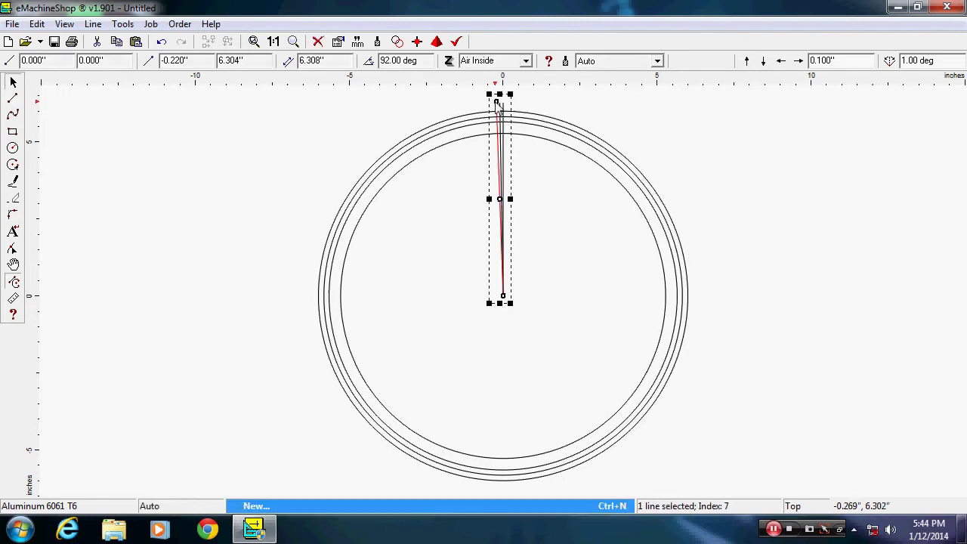
{"action": "key", "text": "Escape"}
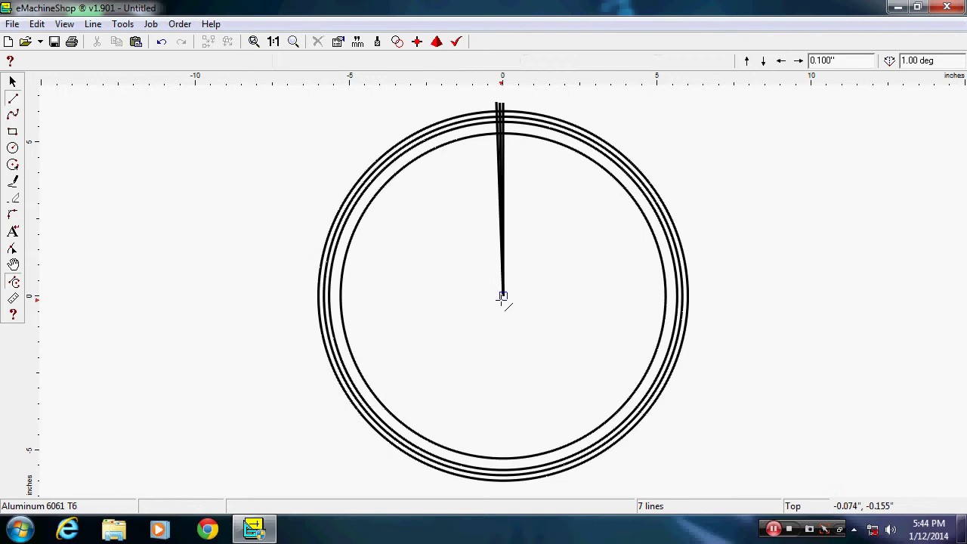
{"action": "left_click", "coordinate": [504, 296]}
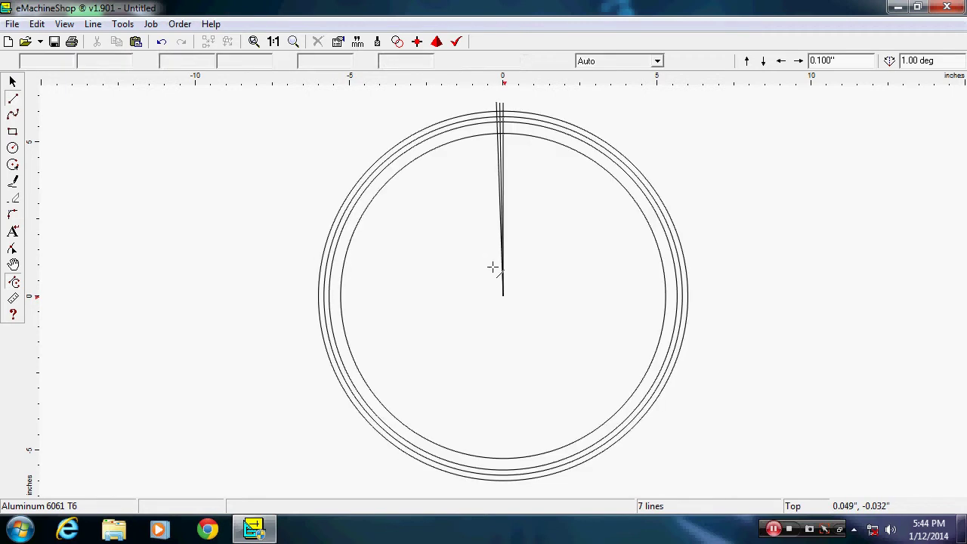
{"action": "left_click", "coordinate": [494, 104]}
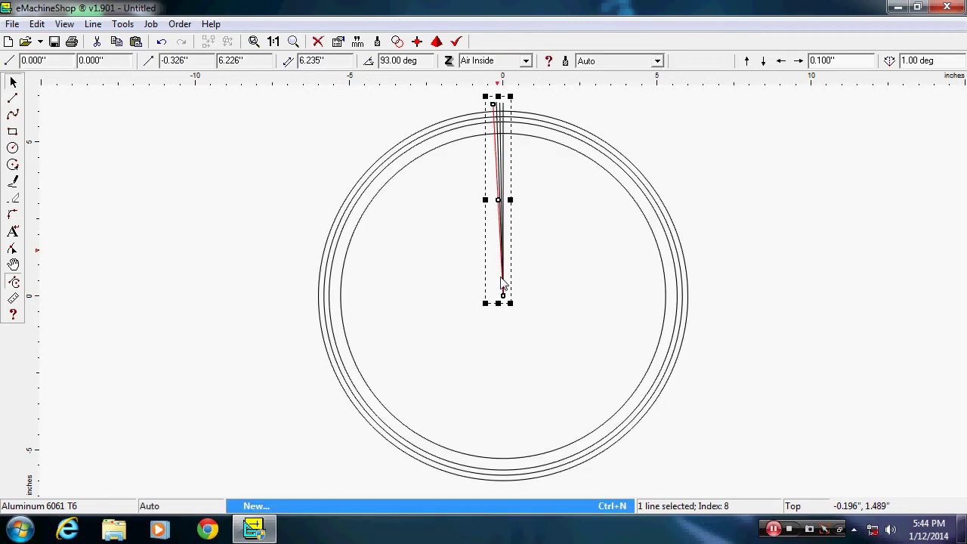
{"action": "key", "text": "Escape"}
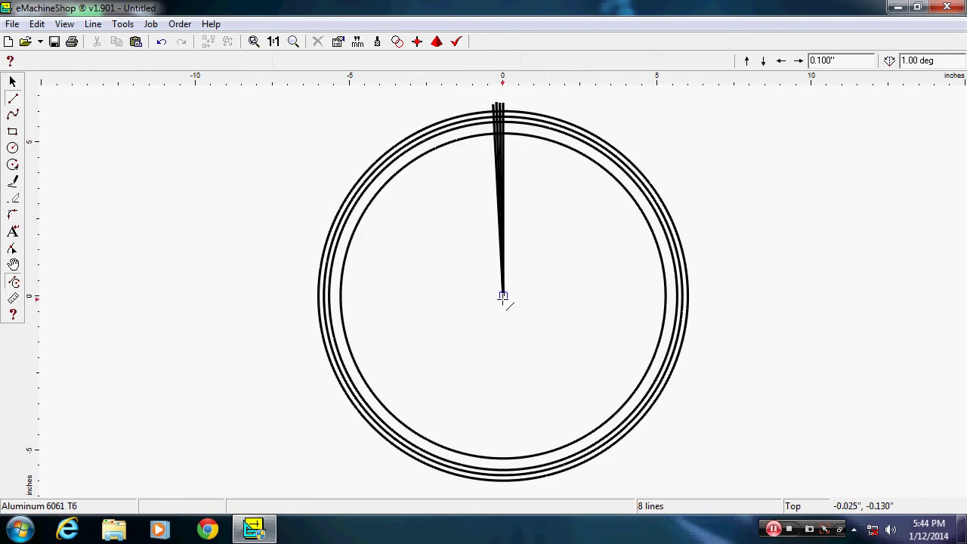
Add spokes from the centre at 94°, 95°, 96° and 97°
{"action": "left_click", "coordinate": [503, 297]}
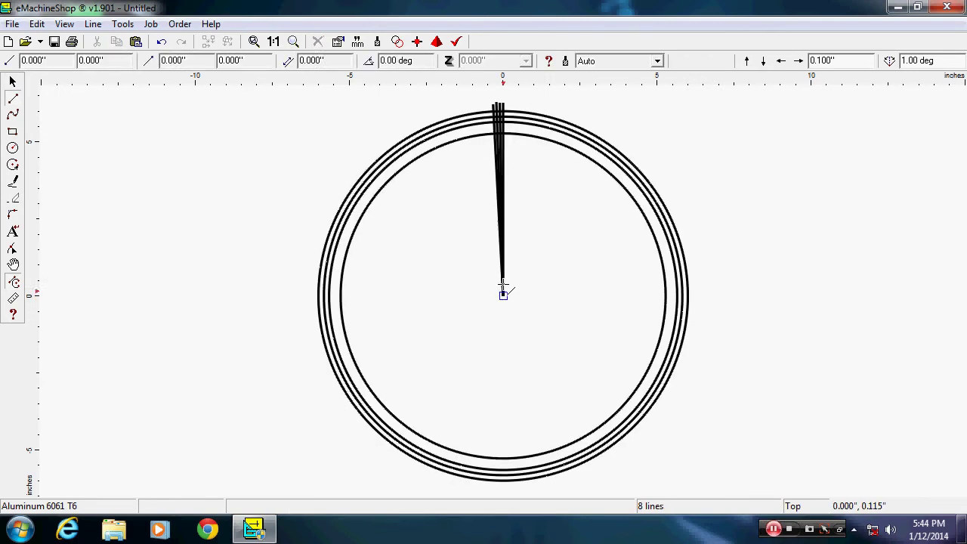
{"action": "left_click", "coordinate": [490, 100]}
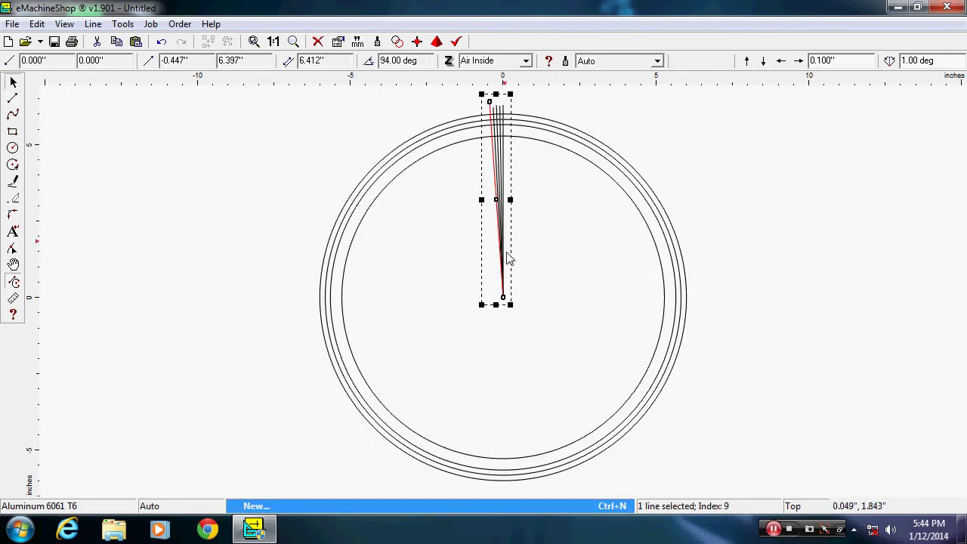
{"action": "key", "text": "Escape"}
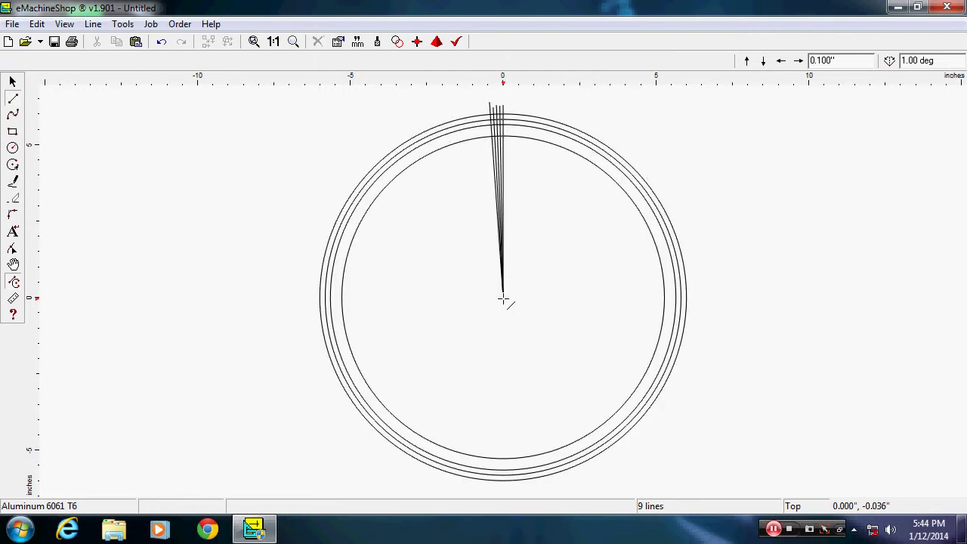
{"action": "left_click", "coordinate": [503, 299]}
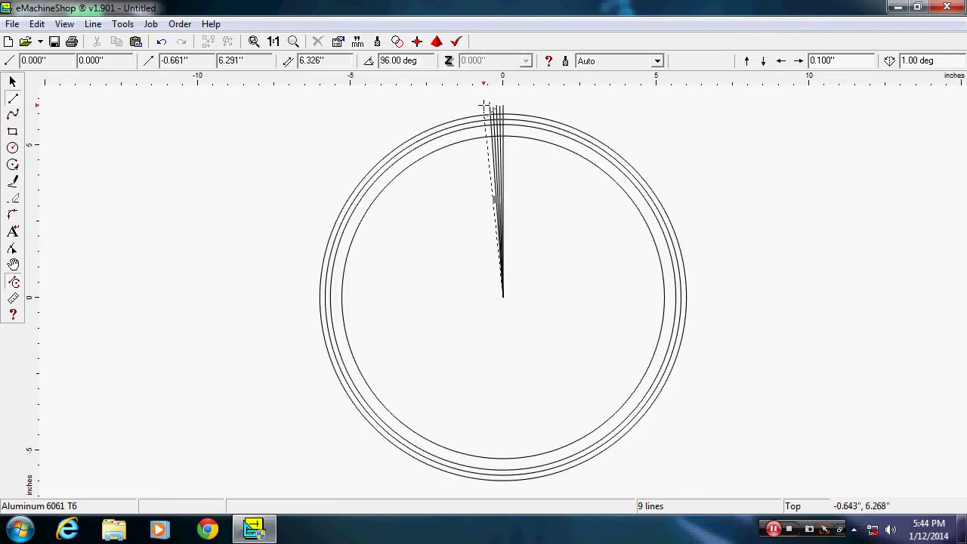
{"action": "left_click", "coordinate": [486, 103]}
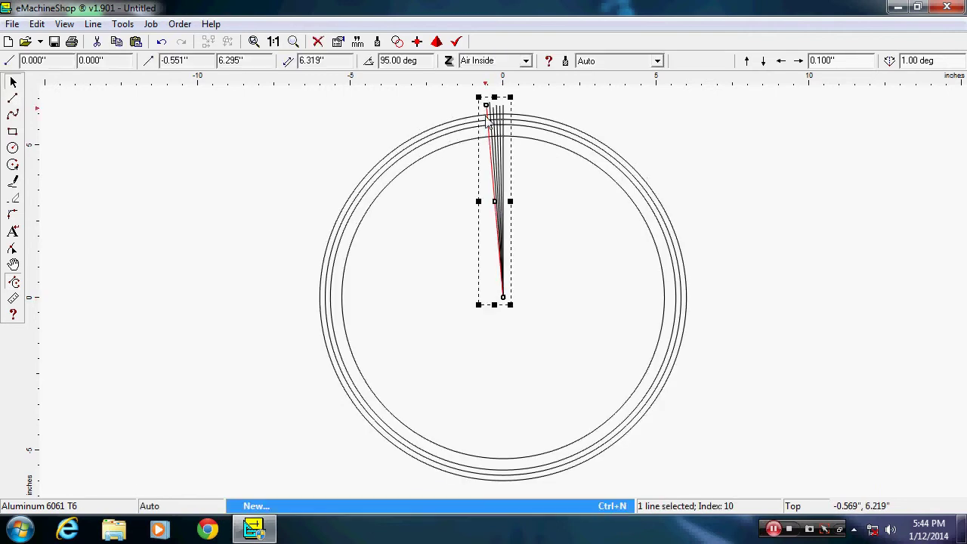
{"action": "key", "text": "Escape"}
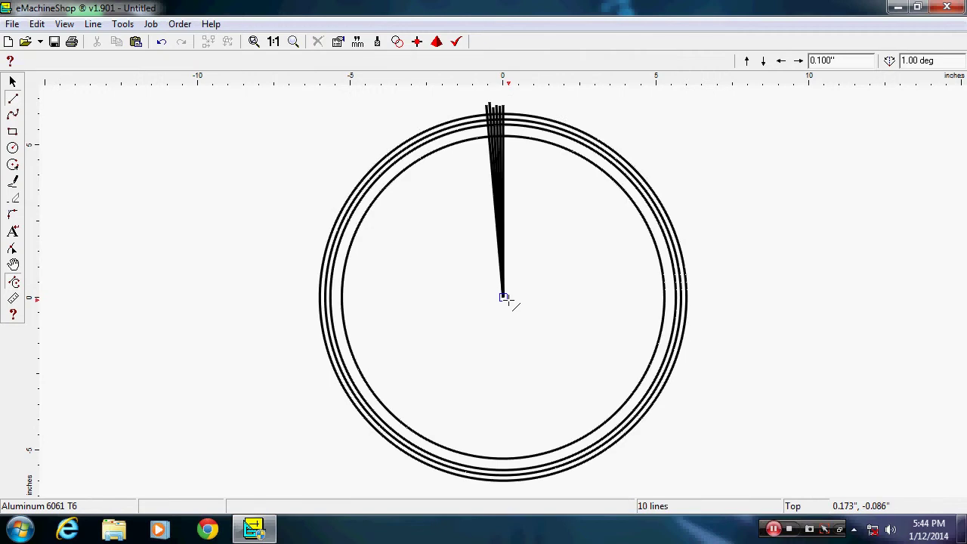
{"action": "left_click", "coordinate": [503, 297]}
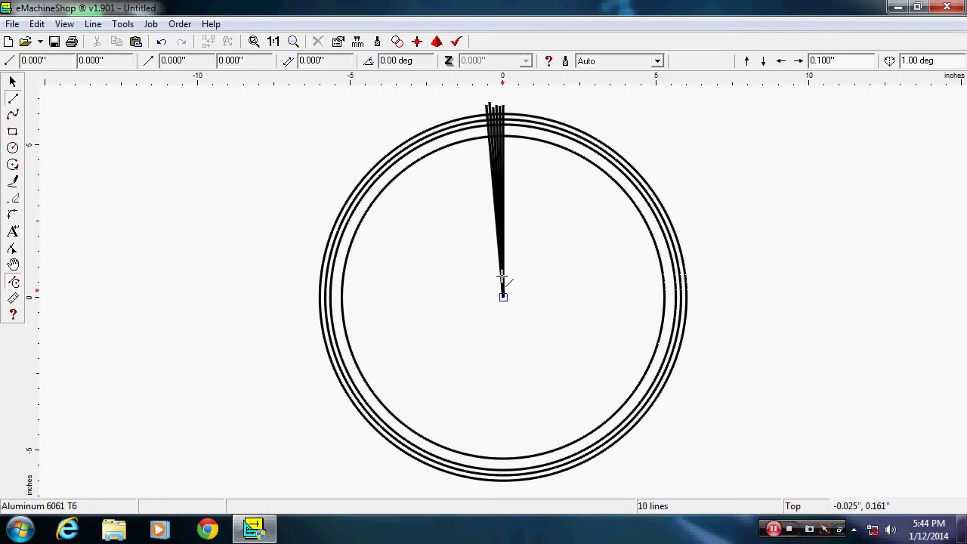
{"action": "left_click", "coordinate": [483, 105]}
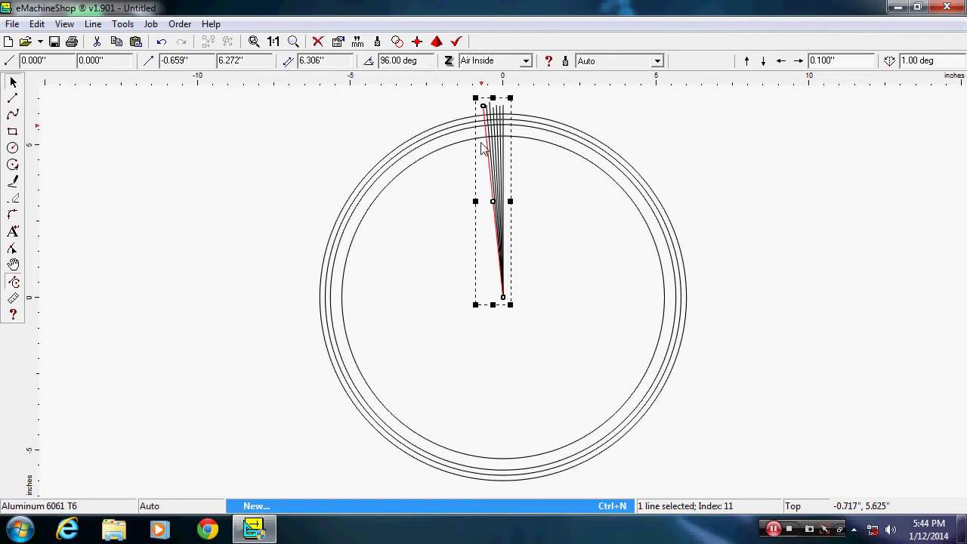
{"action": "key", "text": "Escape"}
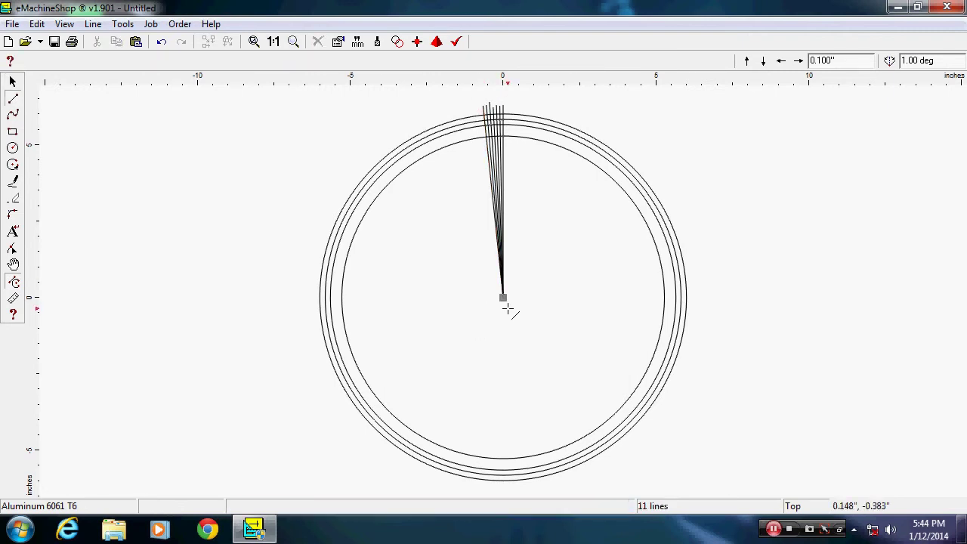
{"action": "left_click", "coordinate": [504, 300]}
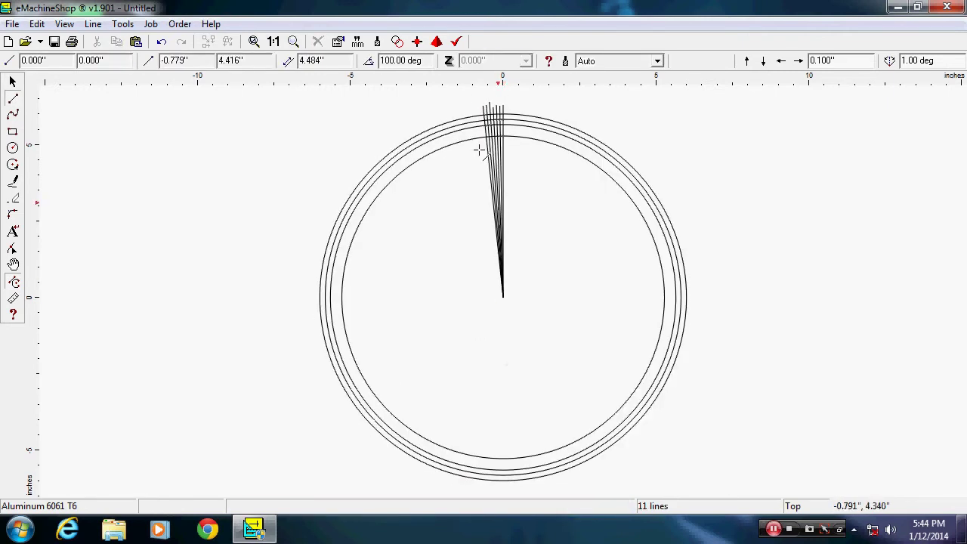
{"action": "left_click", "coordinate": [478, 103]}
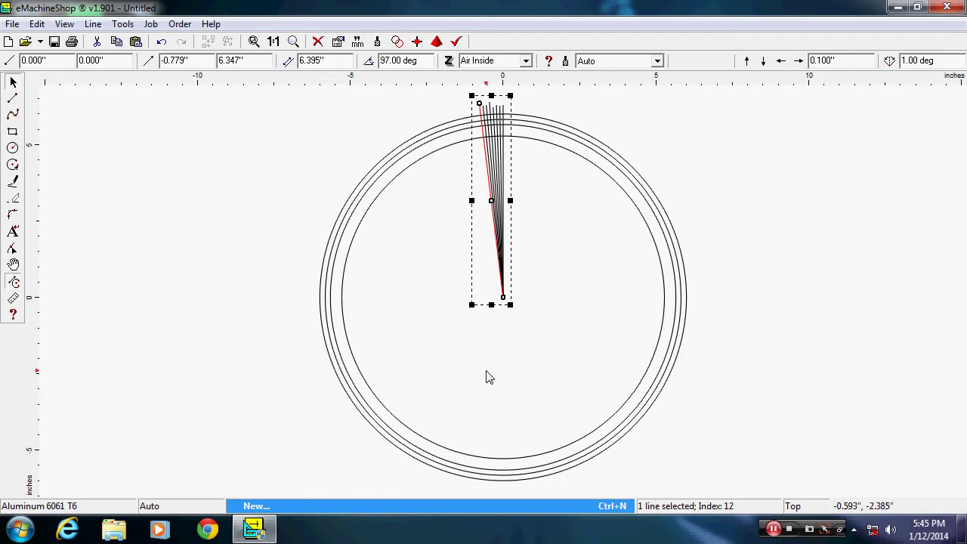
{"action": "left_click", "coordinate": [504, 312]}
Add the final spokes at 98°, 99° and 100°, the last 6.375 inches long
{"action": "left_click", "coordinate": [503, 297]}
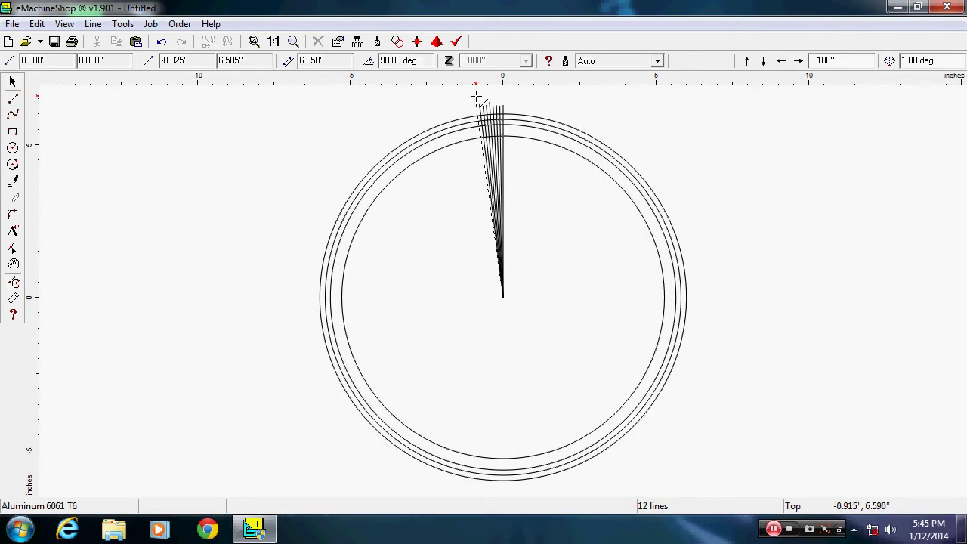
{"action": "left_click", "coordinate": [477, 100]}
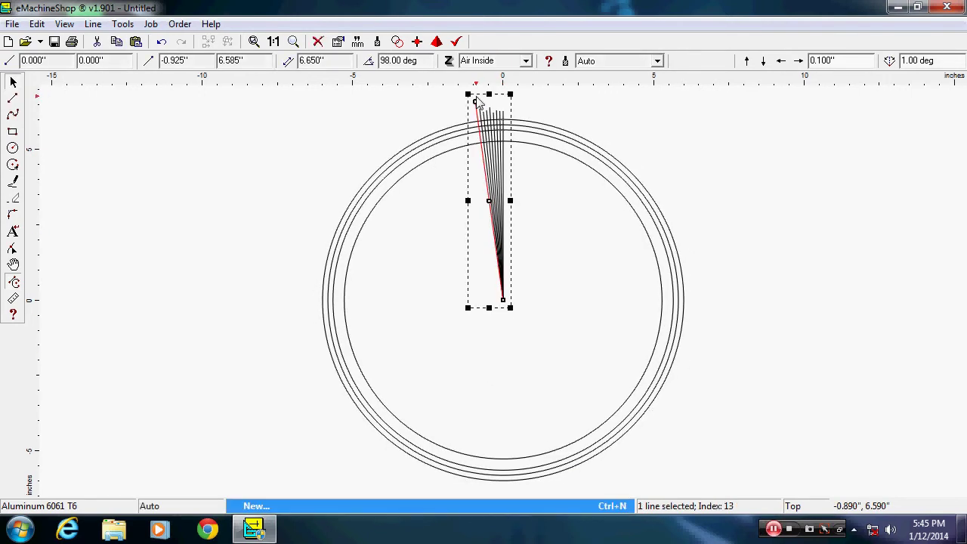
{"action": "left_click", "coordinate": [504, 301]}
{"action": "left_click", "coordinate": [504, 301]}
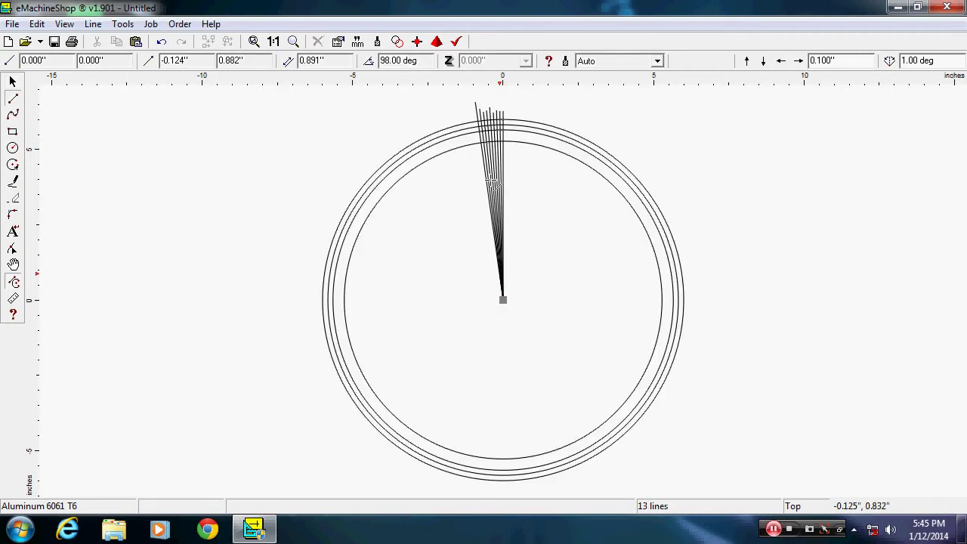
{"action": "left_click", "coordinate": [473, 111]}
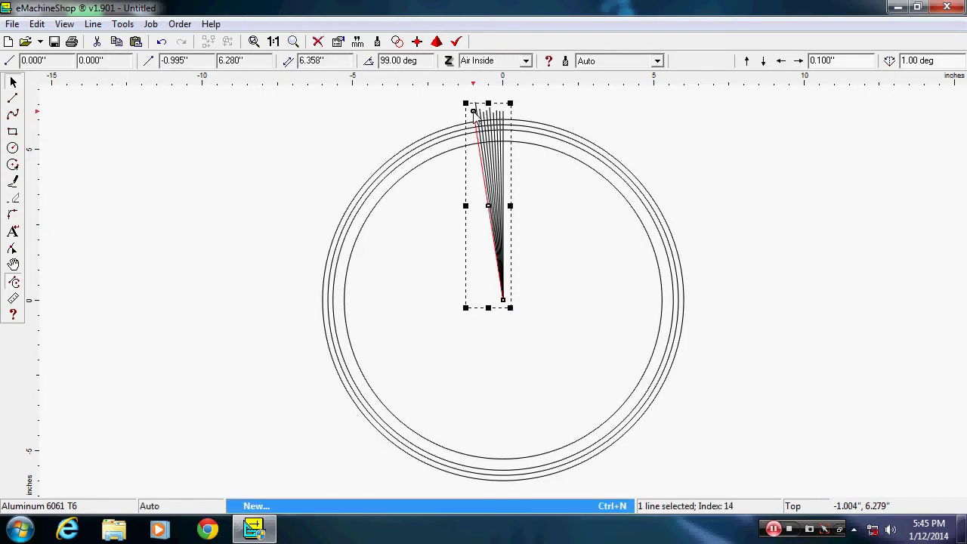
{"action": "left_click", "coordinate": [503, 300]}
{"action": "left_click", "coordinate": [503, 301]}
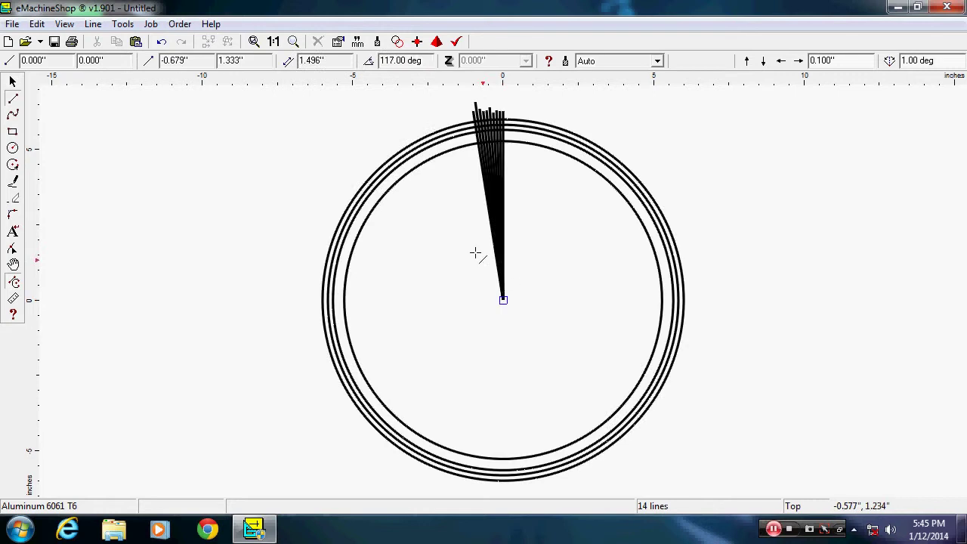
{"action": "left_click", "coordinate": [470, 112]}
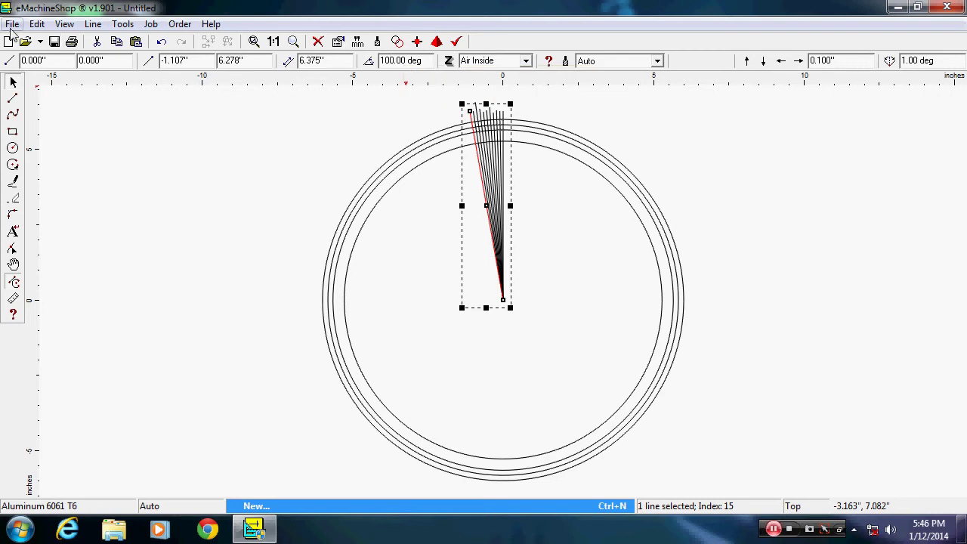
Select everything and split all spokes and circles where they intersect
{"action": "left_click", "coordinate": [35, 25]}
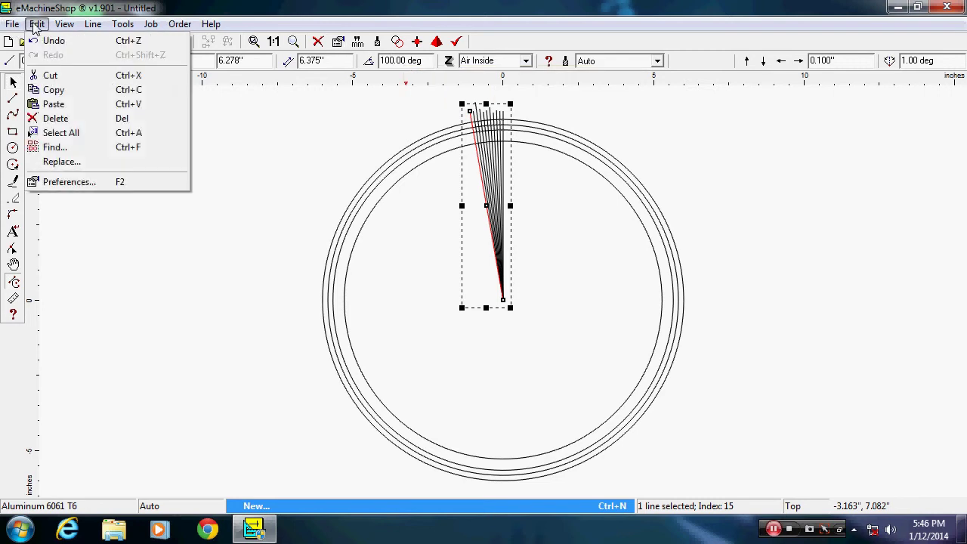
{"action": "left_click", "coordinate": [87, 134]}
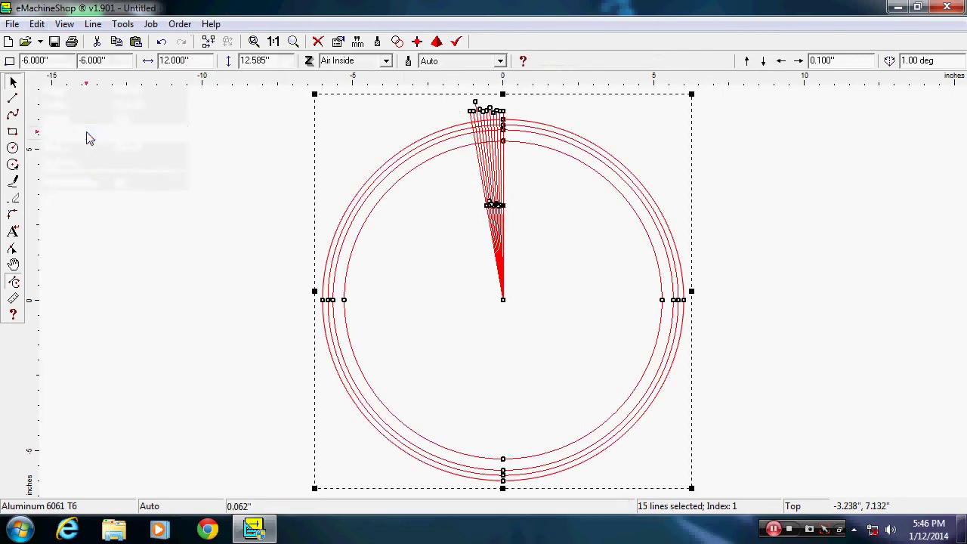
{"action": "left_click", "coordinate": [93, 24]}
{"action": "left_click", "coordinate": [117, 77]}
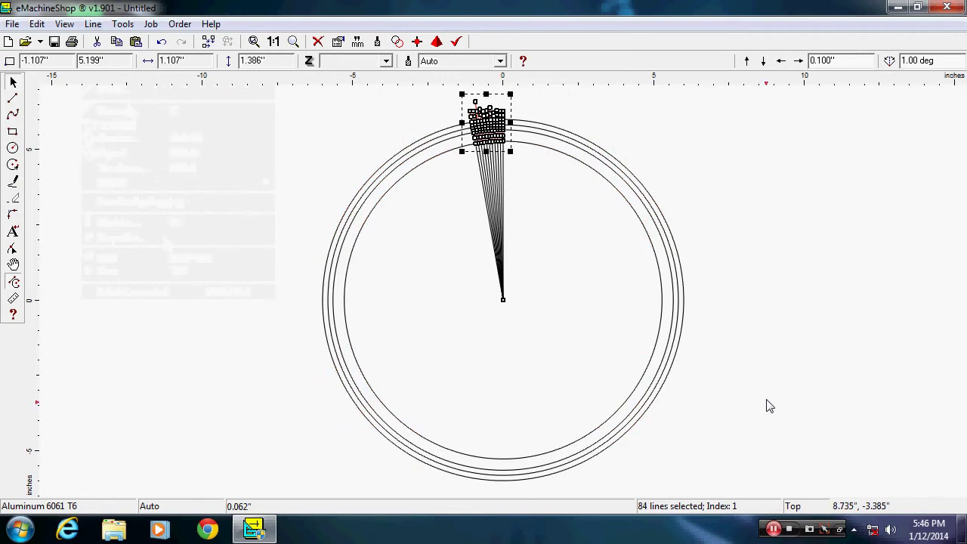
Delete the four long leftover circle arcs outside the wedge
{"action": "left_click", "coordinate": [785, 234]}
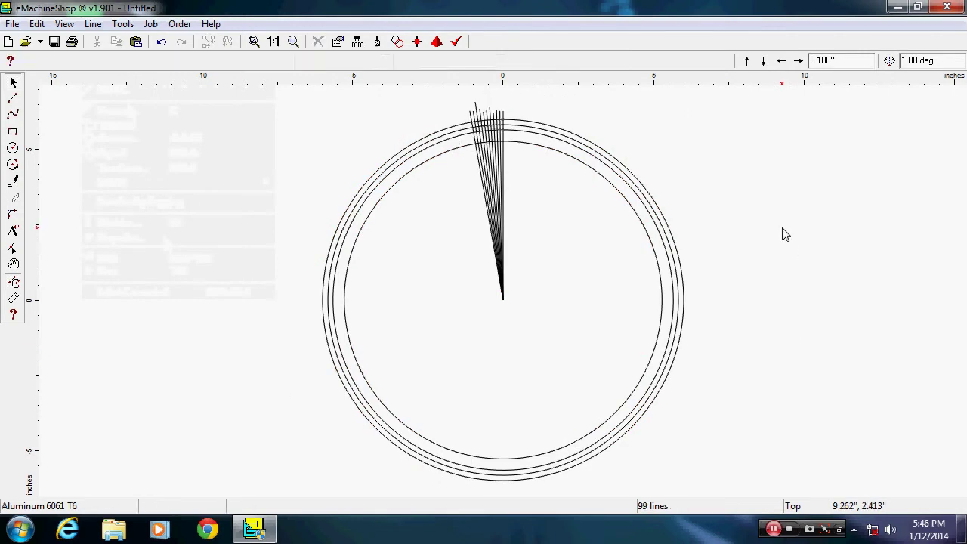
{"action": "left_click", "coordinate": [649, 243]}
{"action": "key", "text": "Delete"}
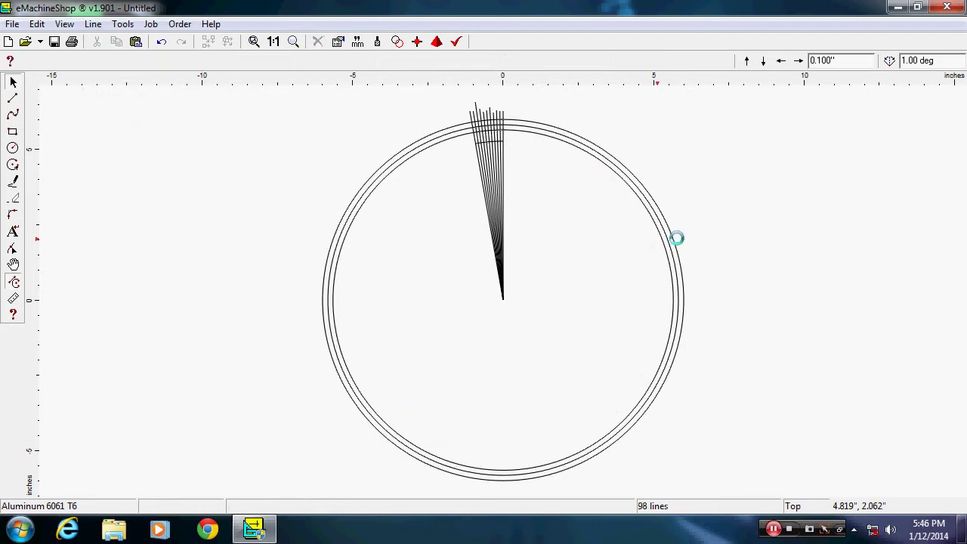
{"action": "left_click", "coordinate": [665, 253]}
{"action": "key", "text": "Delete"}
{"action": "left_click", "coordinate": [671, 255]}
{"action": "key", "text": "Delete"}
{"action": "left_click", "coordinate": [677, 255]}
{"action": "key", "text": "Delete"}
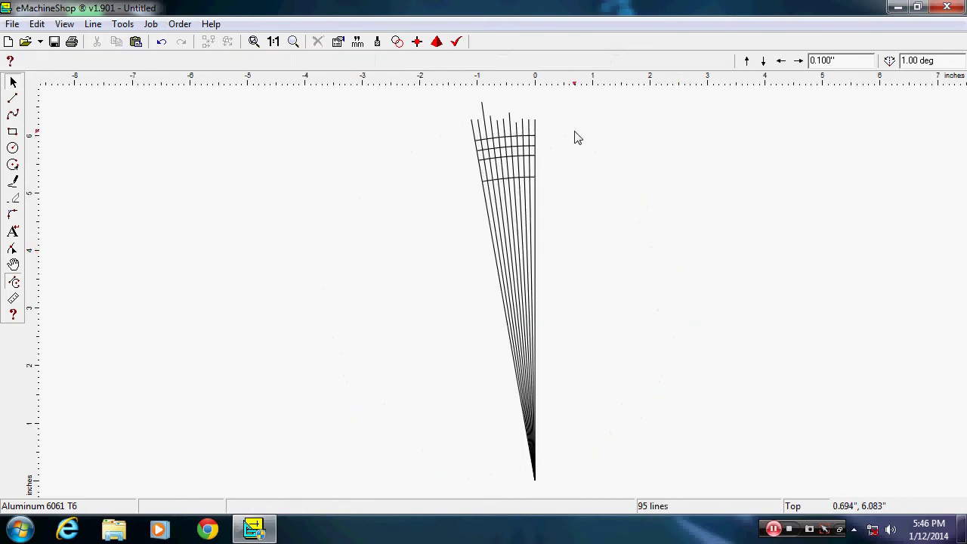
Delete six stray short pieces at the top of the wedge, working right to left
{"action": "left_click", "coordinate": [532, 133]}
{"action": "key", "text": "Delete"}
{"action": "left_click", "coordinate": [524, 128]}
{"action": "key", "text": "Delete"}
{"action": "left_click", "coordinate": [526, 133]}
{"action": "key", "text": "Delete"}
{"action": "left_click", "coordinate": [518, 128]}
{"action": "key", "text": "Delete"}
{"action": "left_click", "coordinate": [510, 127]}
{"action": "key", "text": "Delete"}
{"action": "left_click", "coordinate": [504, 123]}
{"action": "key", "text": "Delete"}
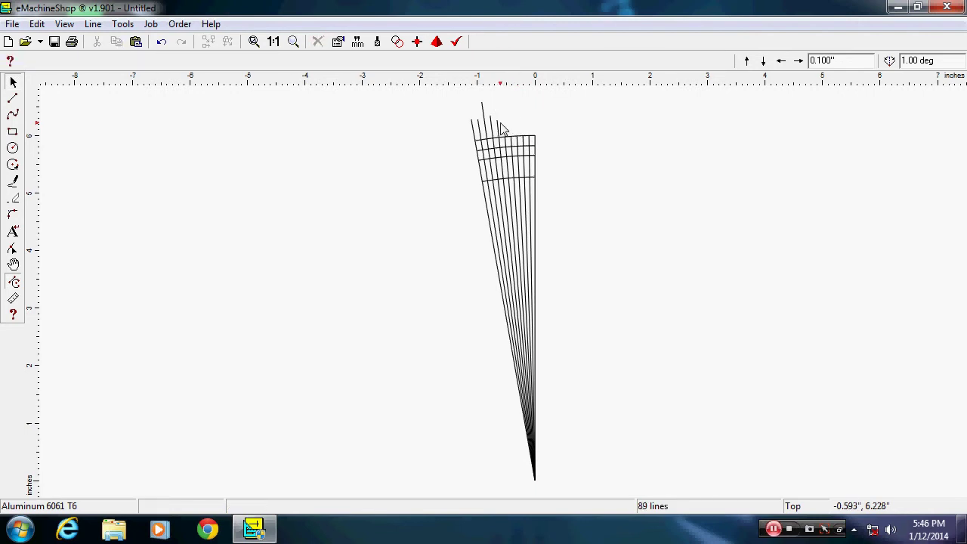
Delete five more stray pieces along the left part of the wedge's top
{"action": "left_click", "coordinate": [497, 129]}
{"action": "key", "text": "Delete"}
{"action": "left_click", "coordinate": [492, 134]}
{"action": "key", "text": "Delete"}
{"action": "left_click", "coordinate": [486, 130]}
{"action": "key", "text": "Delete"}
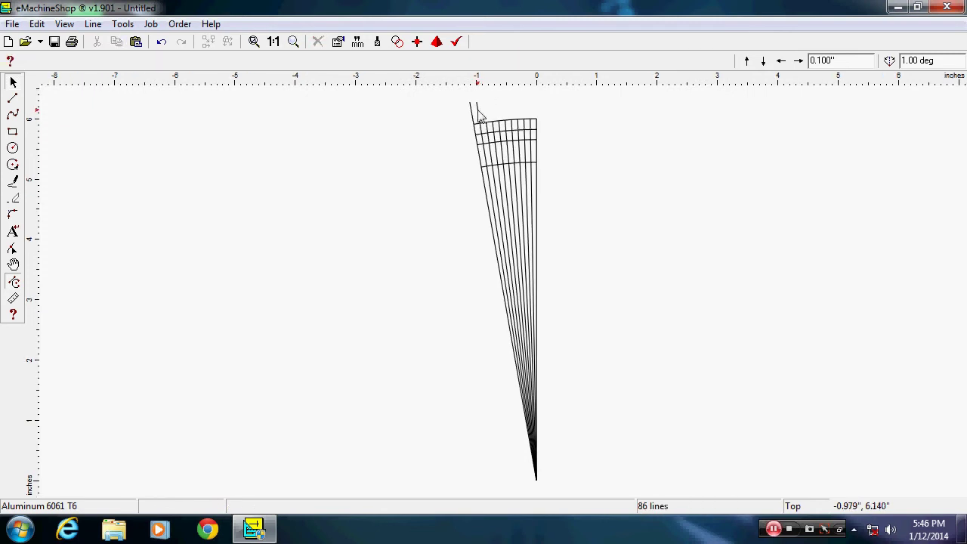
{"action": "left_click", "coordinate": [479, 113]}
{"action": "key", "text": "Delete"}
{"action": "left_click", "coordinate": [469, 107]}
{"action": "key", "text": "Delete"}
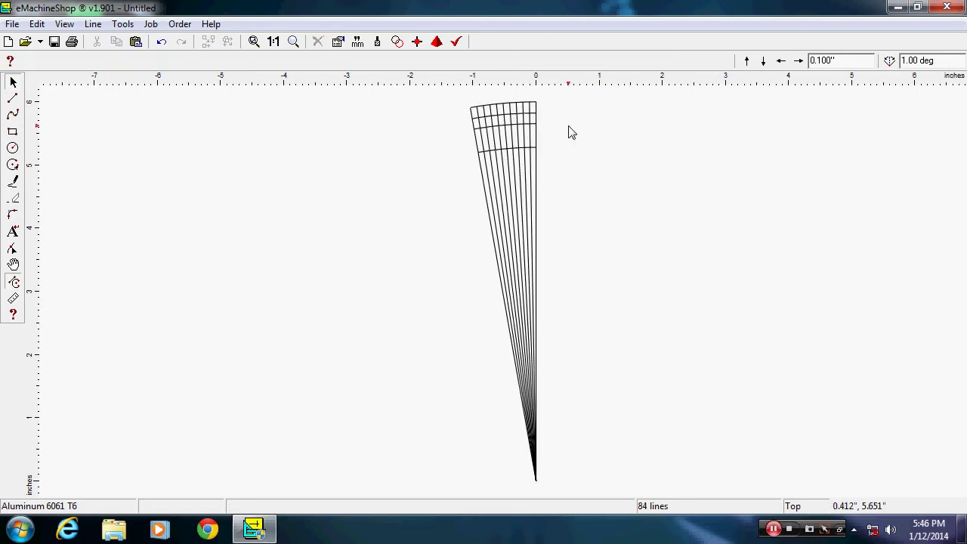
Remove the stray pieces in the outermost band at the wedge's top right
{"action": "left_click", "coordinate": [531, 114]}
{"action": "key", "text": "Delete"}
{"action": "left_click", "coordinate": [524, 110]}
{"action": "left_click", "coordinate": [522, 110]}
{"action": "left_click", "coordinate": [518, 113]}
{"action": "key", "text": "Delete"}
{"action": "left_click", "coordinate": [510, 113]}
{"action": "key", "text": "Delete"}
{"action": "left_click", "coordinate": [505, 114]}
{"action": "key", "text": "Delete"}
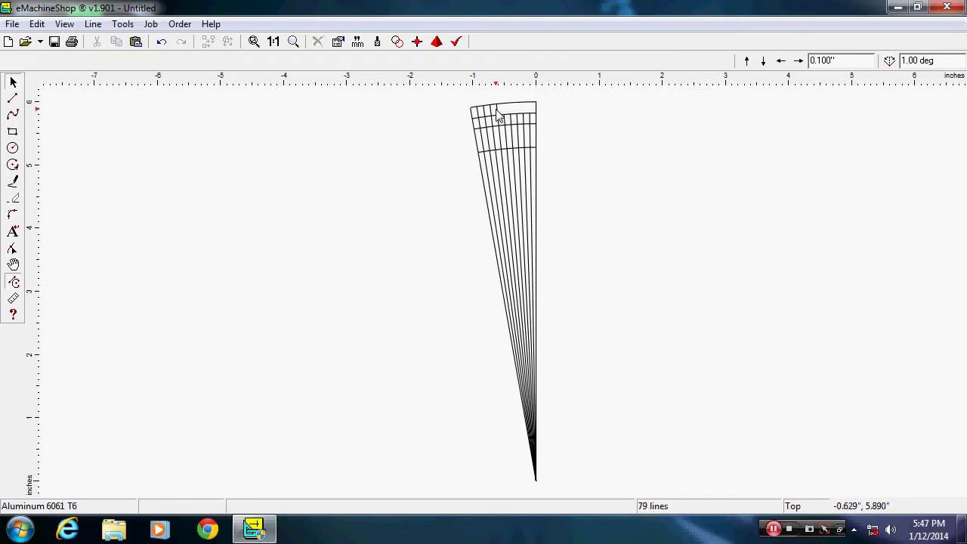
Delete the remaining surplus tick lines in the top band, leaving 74 lines
{"action": "left_click", "coordinate": [498, 114]}
{"action": "key", "text": "Delete"}
{"action": "left_click", "coordinate": [491, 116]}
{"action": "key", "text": "Delete"}
{"action": "left_click", "coordinate": [488, 118]}
{"action": "key", "text": "Delete"}
{"action": "left_click", "coordinate": [479, 117]}
{"action": "key", "text": "Delete"}
{"action": "left_click", "coordinate": [473, 116]}
Delete four tick lines at the top right of the wedge's upper ring
{"action": "key", "text": "Delete"}
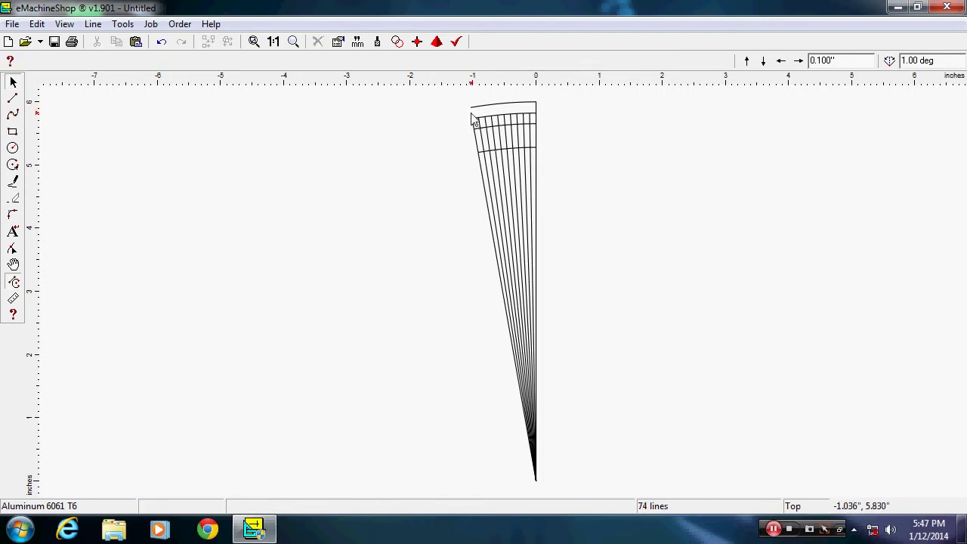
{"action": "left_click", "coordinate": [527, 124]}
{"action": "key", "text": "Delete"}
{"action": "left_click", "coordinate": [525, 125]}
{"action": "key", "text": "Delete"}
{"action": "left_click", "coordinate": [518, 124]}
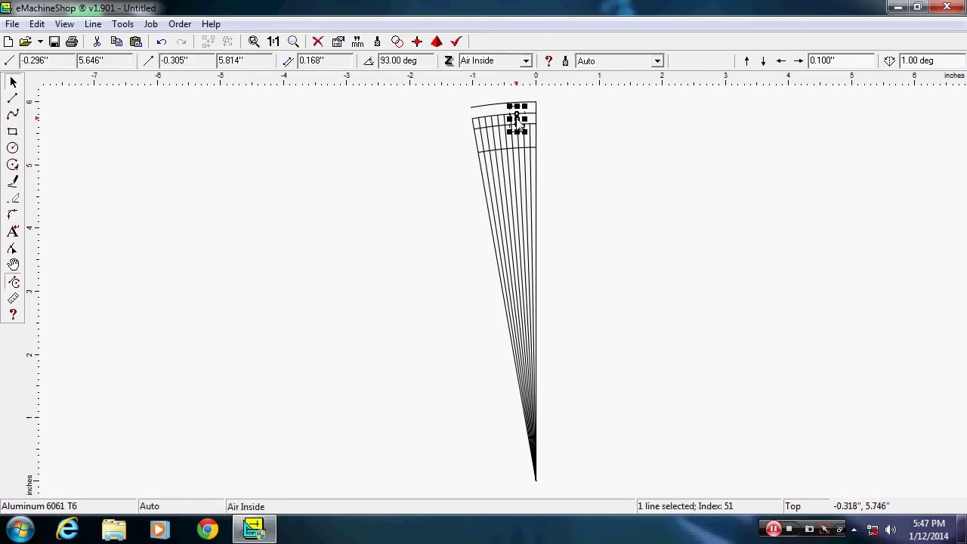
{"action": "key", "text": "Delete"}
{"action": "left_click", "coordinate": [513, 127]}
{"action": "key", "text": "Delete"}
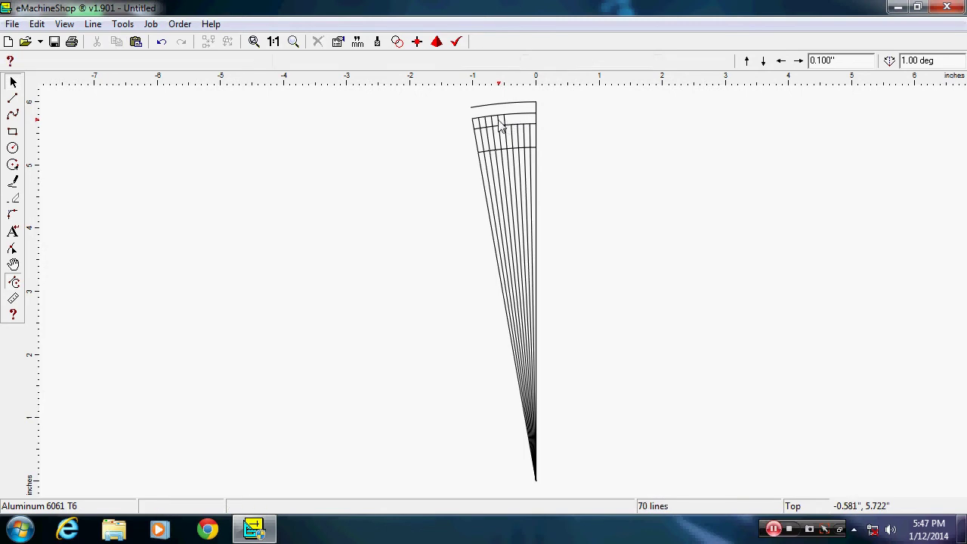
Delete five more short ticks across the top ring
{"action": "left_click", "coordinate": [499, 128]}
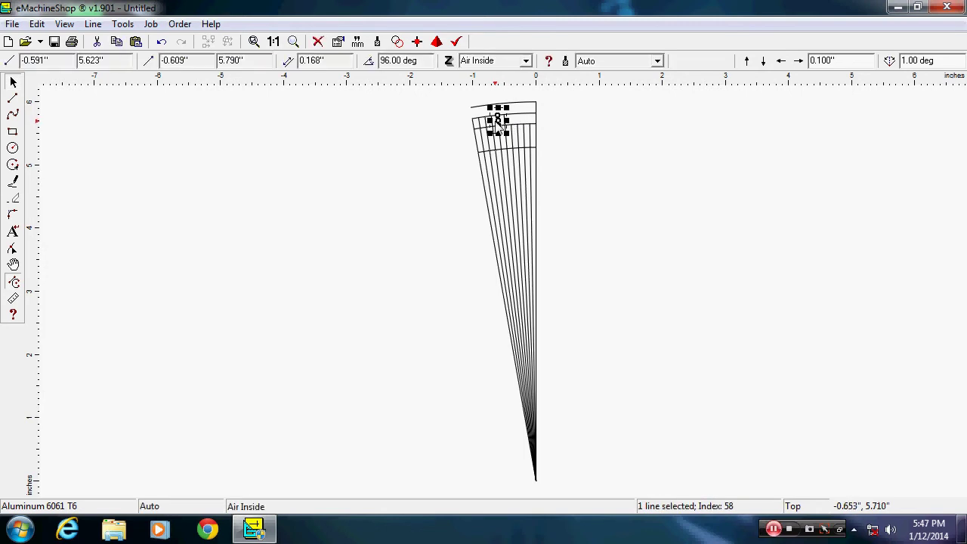
{"action": "key", "text": "Delete"}
{"action": "left_click", "coordinate": [495, 129]}
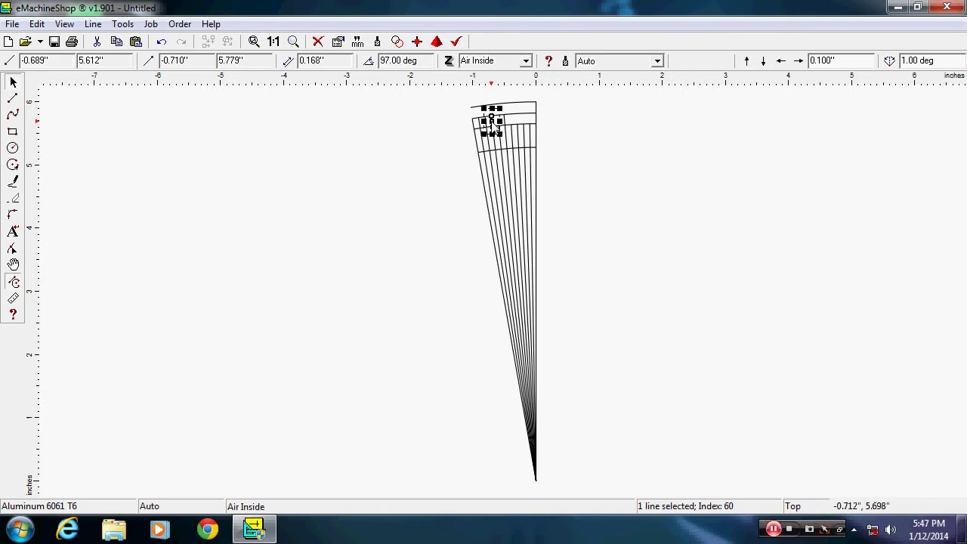
{"action": "key", "text": "Delete"}
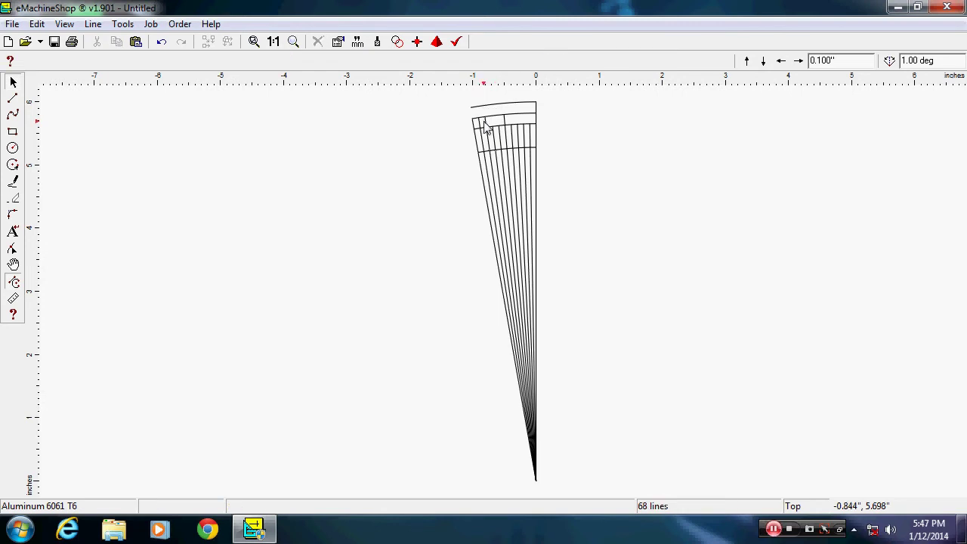
{"action": "left_click", "coordinate": [483, 124]}
{"action": "key", "text": "Delete"}
{"action": "left_click", "coordinate": [480, 125]}
{"action": "key", "text": "Delete"}
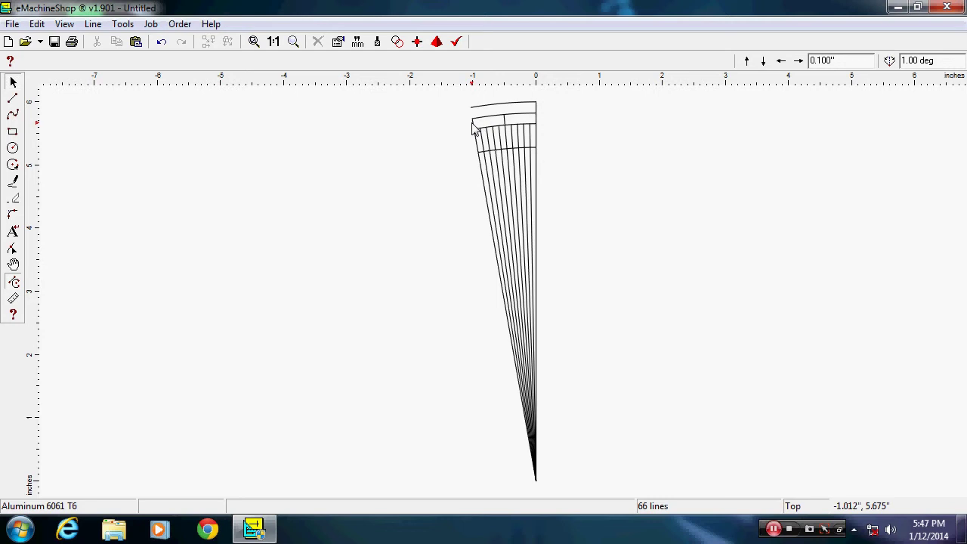
{"action": "left_click", "coordinate": [474, 127]}
{"action": "key", "text": "Delete"}
Delete the right-side line and the first long spokes below the tick band
{"action": "left_click", "coordinate": [533, 165]}
{"action": "key", "text": "Delete"}
{"action": "left_click", "coordinate": [527, 167]}
{"action": "key", "text": "Delete"}
{"action": "left_click", "coordinate": [521, 168]}
{"action": "key", "text": "Delete"}
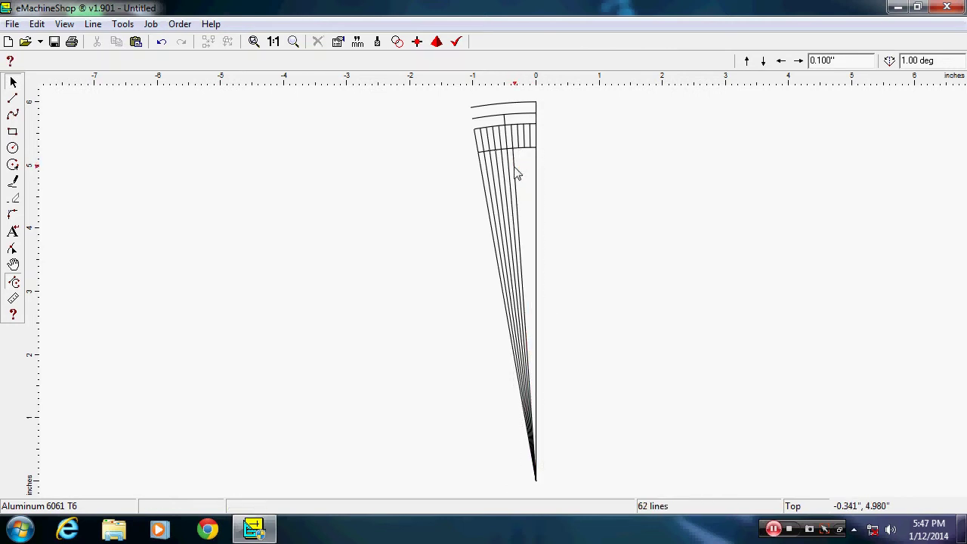
{"action": "key", "text": "Delete"}
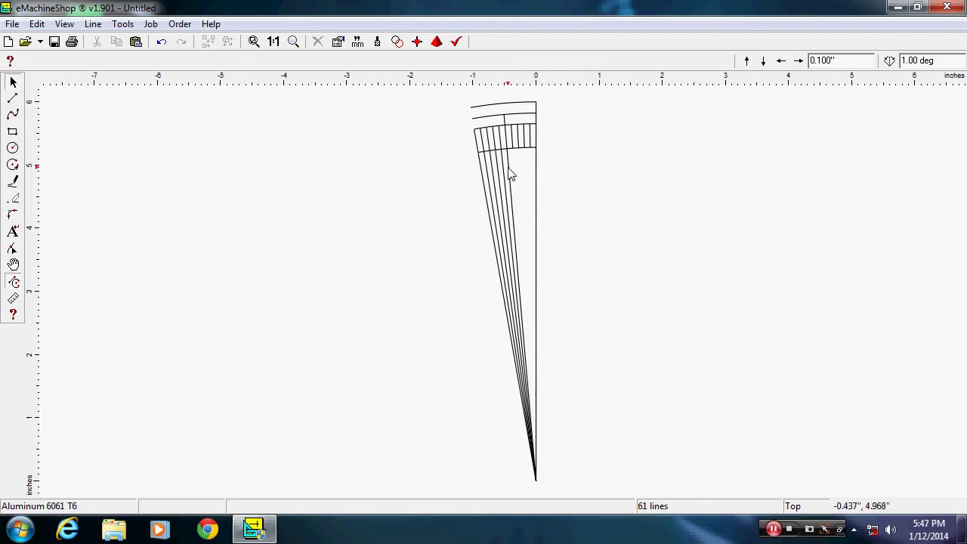
{"action": "left_click", "coordinate": [511, 173]}
{"action": "key", "text": "Delete"}
Delete the remaining long spokes and the wedge's slanted left edge, leaving one vertical spoke
{"action": "left_click", "coordinate": [503, 174]}
{"action": "key", "text": "Delete"}
{"action": "key", "text": "Delete"}
{"action": "left_click", "coordinate": [492, 179]}
{"action": "key", "text": "Delete"}
{"action": "left_click", "coordinate": [489, 182]}
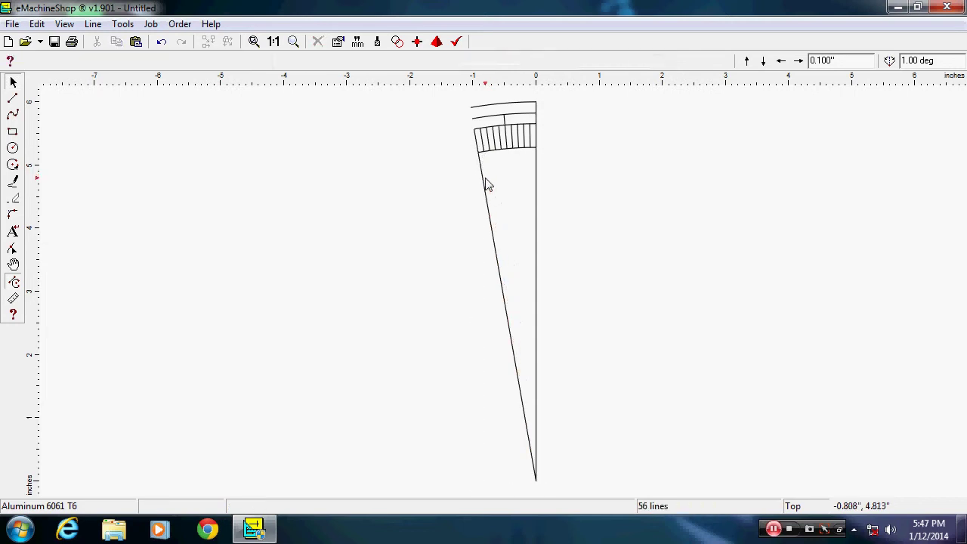
{"action": "left_click", "coordinate": [485, 185]}
{"action": "key", "text": "Delete"}
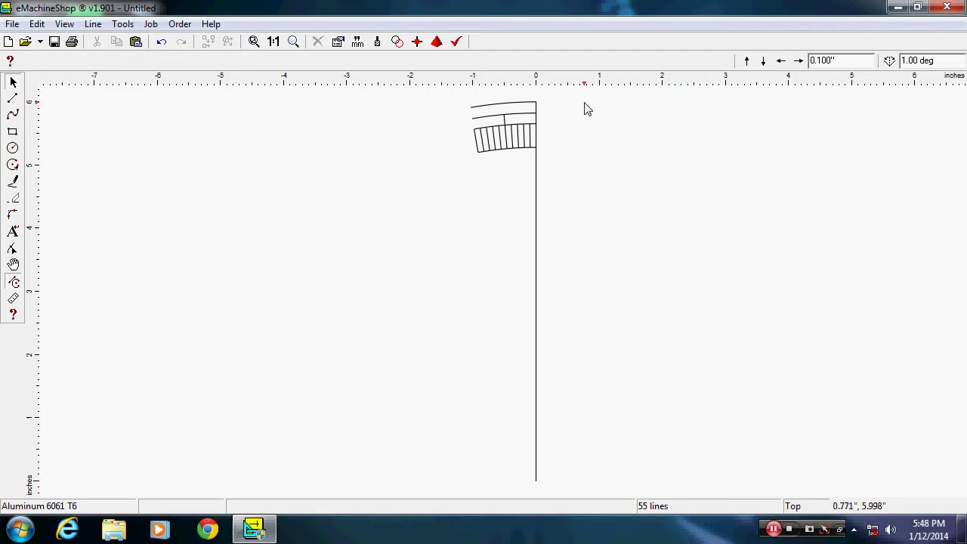
Delete the first five short ticks on the right of the upper band
{"action": "left_click", "coordinate": [521, 123]}
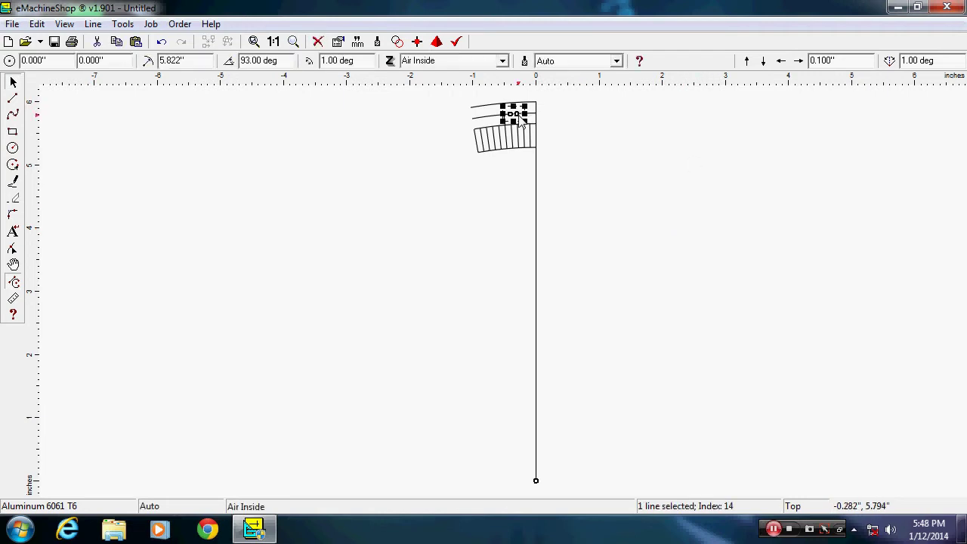
{"action": "left_click", "coordinate": [621, 131]}
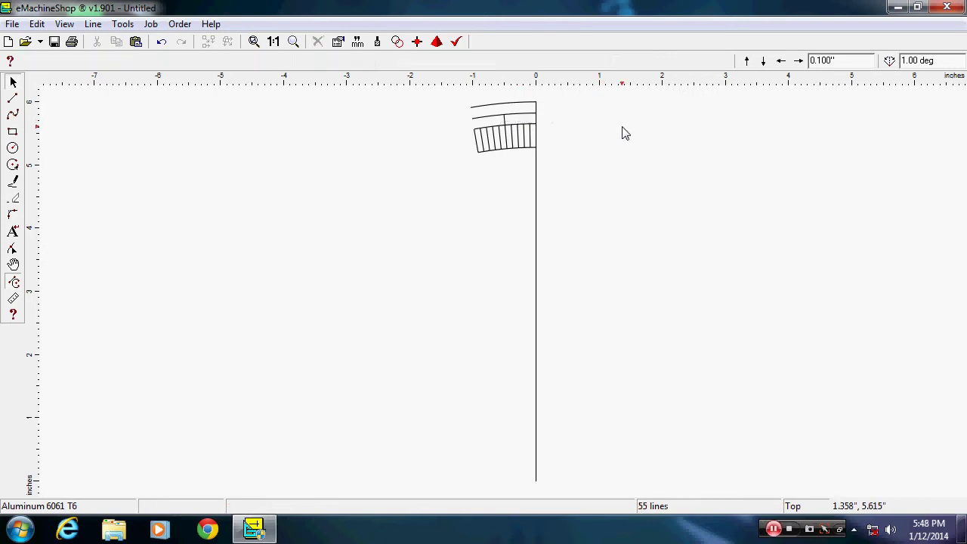
{"action": "left_click", "coordinate": [531, 119]}
{"action": "key", "text": "Delete"}
{"action": "left_click", "coordinate": [526, 117]}
{"action": "key", "text": "Delete"}
{"action": "left_click", "coordinate": [525, 118]}
{"action": "key", "text": "Delete"}
{"action": "left_click", "coordinate": [516, 120]}
{"action": "key", "text": "Delete"}
{"action": "left_click", "coordinate": [514, 119]}
{"action": "key", "text": "Delete"}
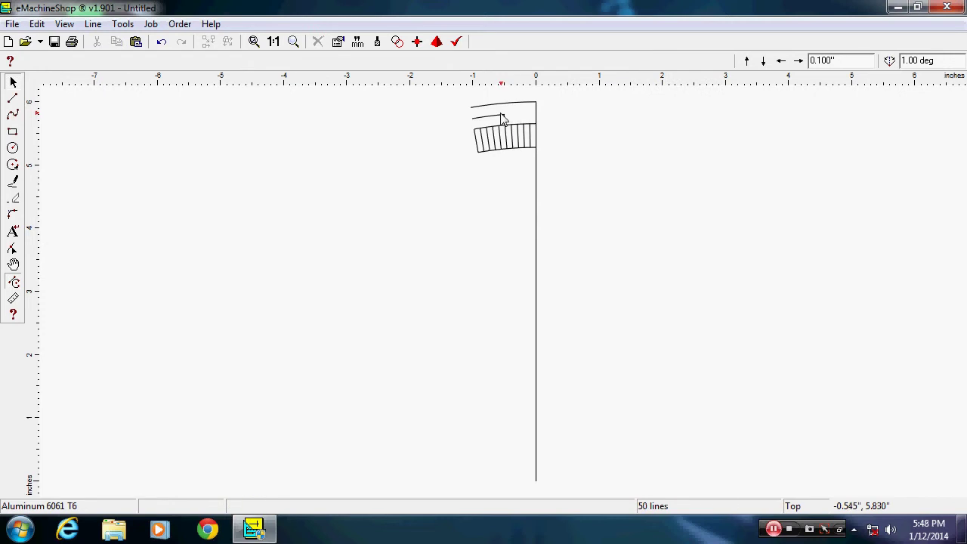
Delete the remaining short ticks and the inner arc, leaving 45 lines
{"action": "left_click", "coordinate": [501, 122]}
{"action": "key", "text": "Delete"}
{"action": "left_click", "coordinate": [493, 121]}
{"action": "key", "text": "Delete"}
{"action": "left_click", "coordinate": [490, 119]}
{"action": "key", "text": "Delete"}
{"action": "left_click", "coordinate": [485, 125]}
{"action": "left_click", "coordinate": [485, 122]}
{"action": "key", "text": "Delete"}
{"action": "left_click", "coordinate": [481, 125]}
{"action": "key", "text": "Delete"}
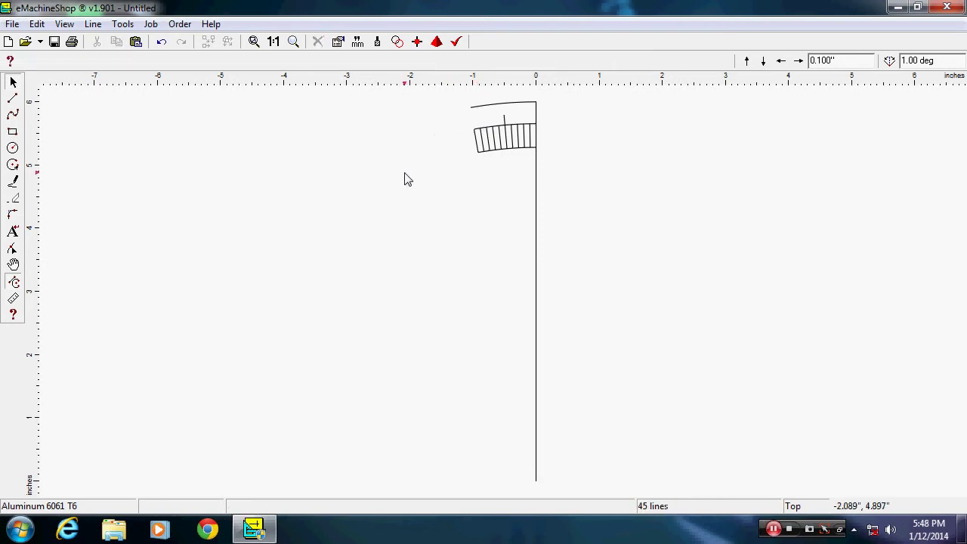
Select all 45 wedge lines, combine them with Line > Group, and deselect
{"action": "left_click", "coordinate": [37, 25]}
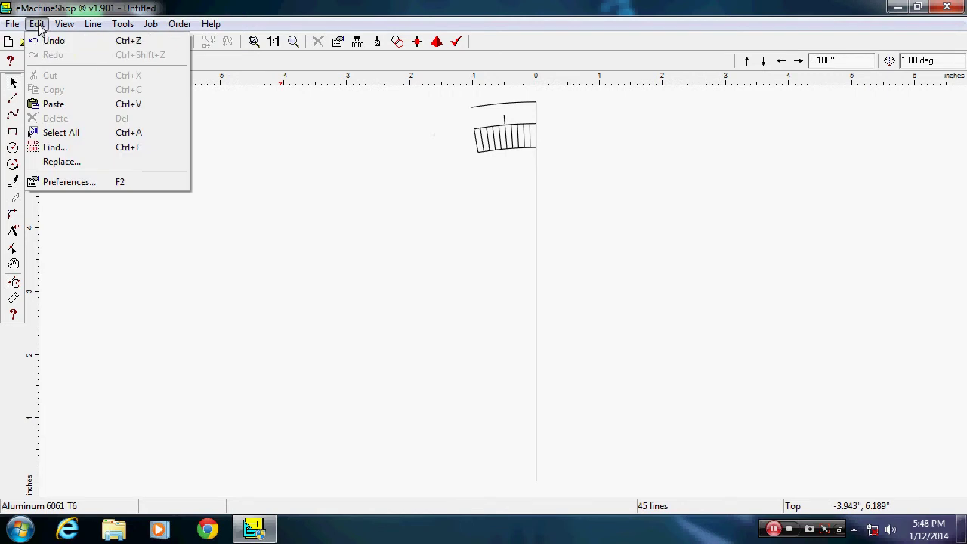
{"action": "left_click", "coordinate": [55, 134]}
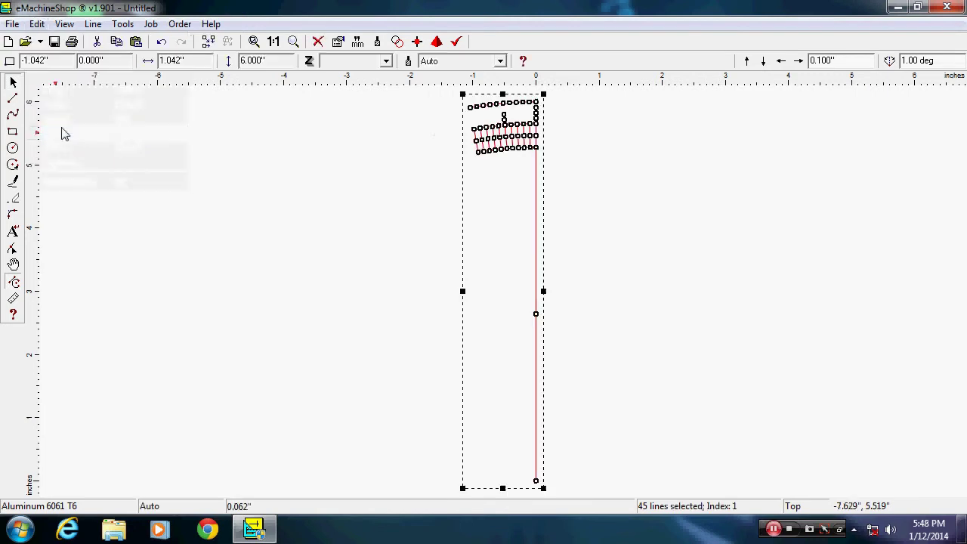
{"action": "left_click", "coordinate": [93, 24]}
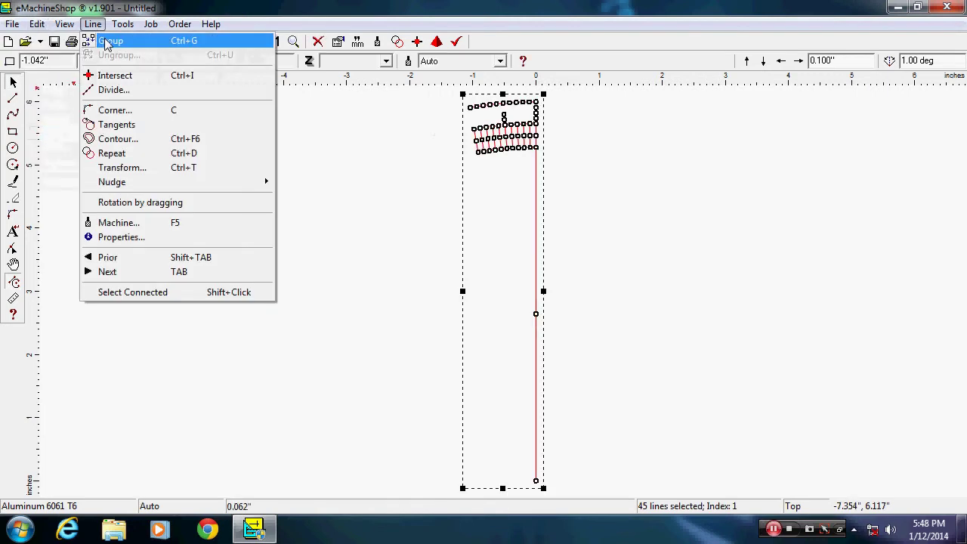
{"action": "left_click", "coordinate": [104, 41]}
{"action": "left_click", "coordinate": [777, 330]}
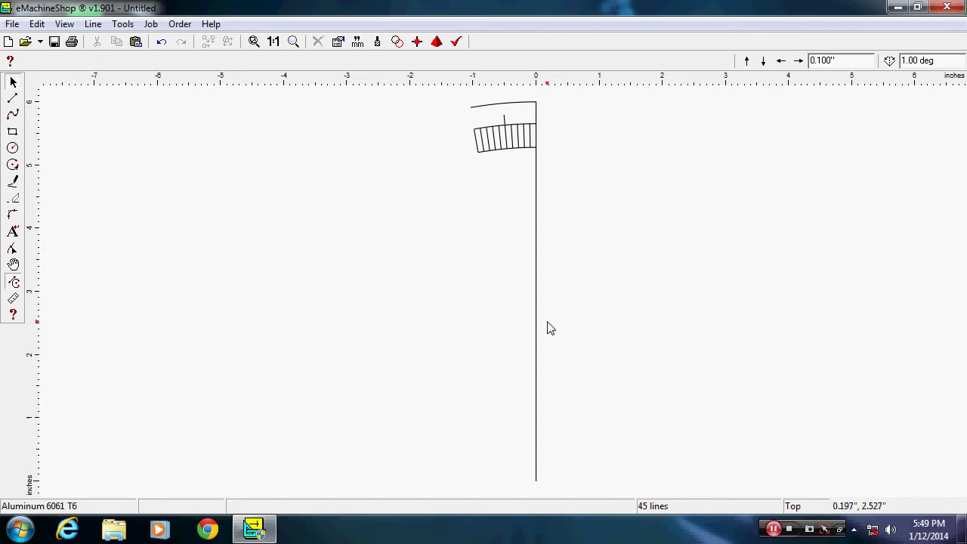
Move the wedge group right to about x 5.8 inches and paste a copy
{"action": "left_click", "coordinate": [536, 291]}
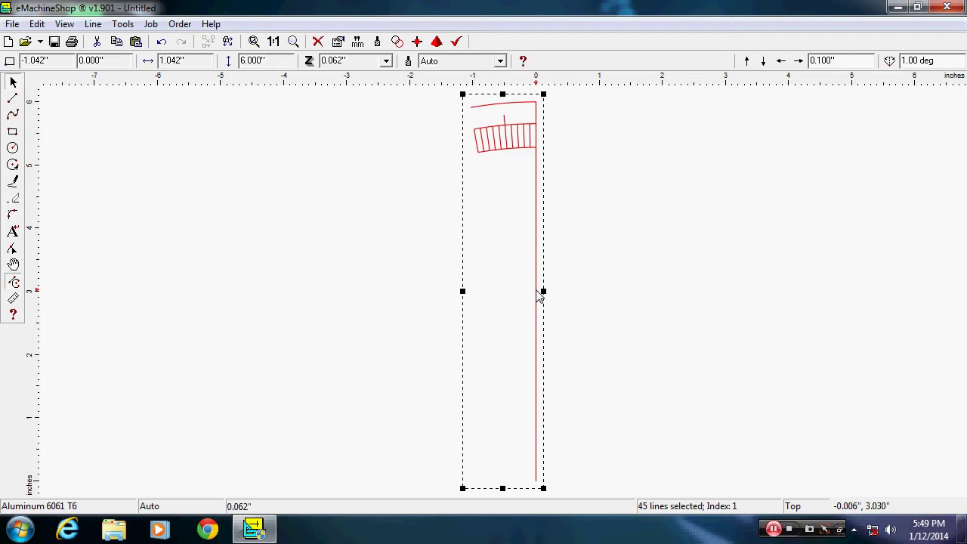
{"action": "key", "text": "Right"}
{"action": "key", "text": "Right"}
{"action": "key", "text": "Right"}
{"action": "key", "text": "Right"}
{"action": "key", "text": "Right"}
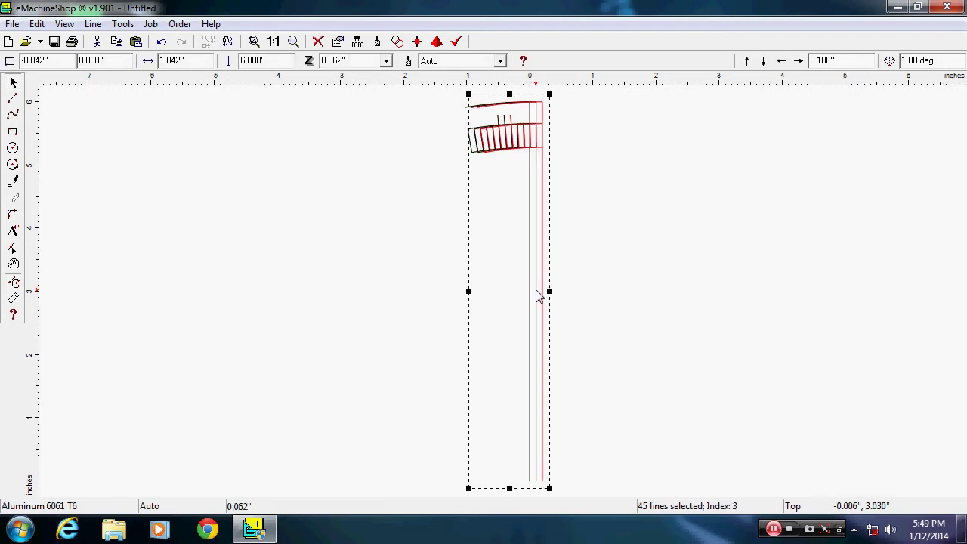
{"action": "key", "text": "Right"}
{"action": "key", "text": "Right"}
{"action": "key", "text": "Right"}
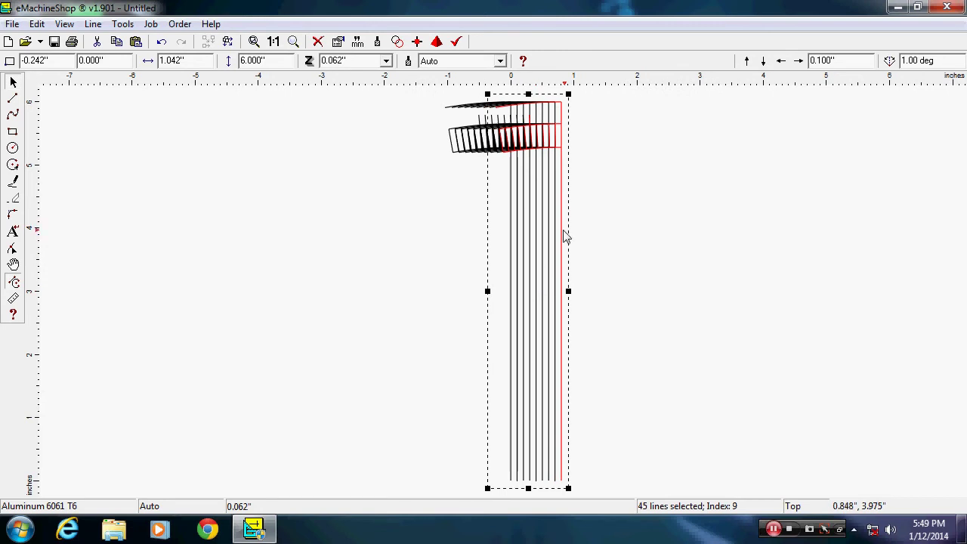
{"action": "left_click_drag", "start_coordinate": [756, 231], "coordinate": [945, 228]}
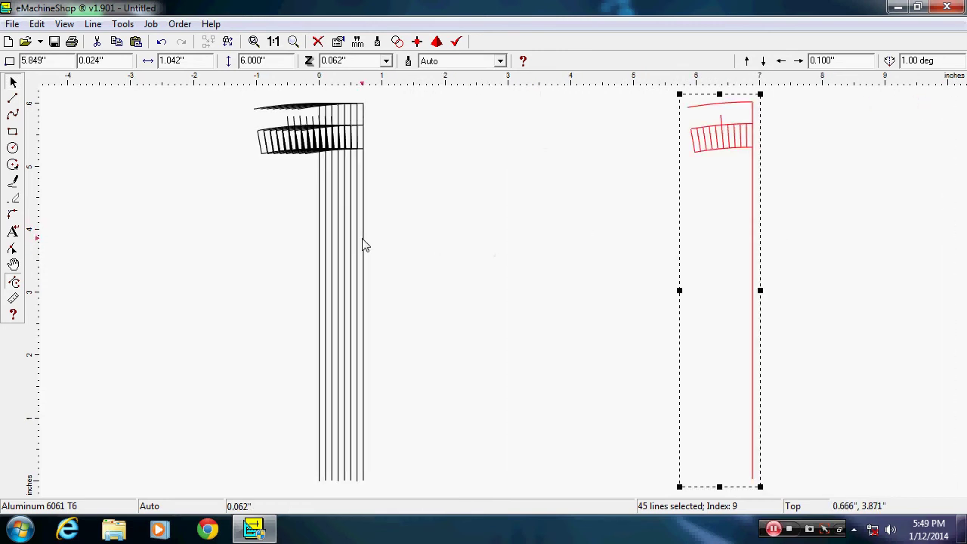
{"action": "key", "text": "ctrl+v"}
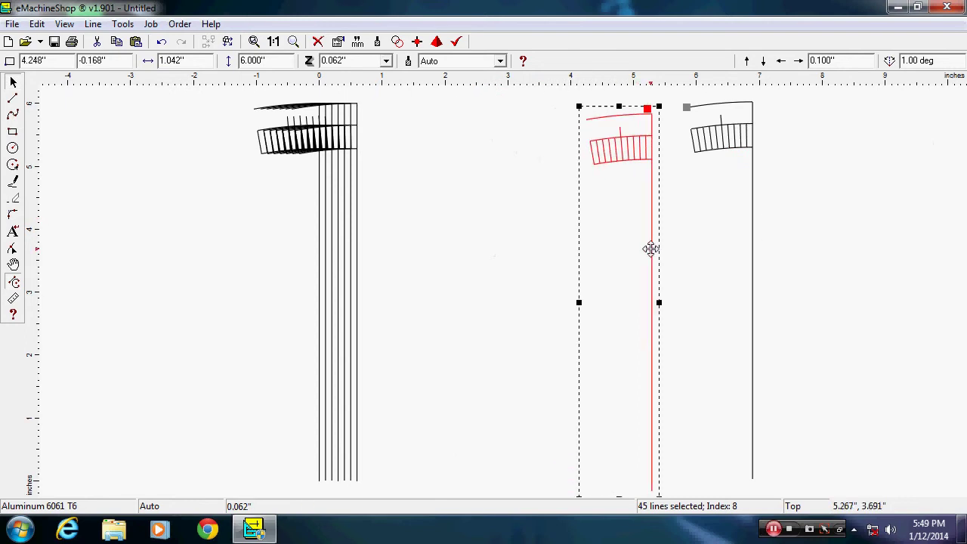
{"action": "left_click", "coordinate": [650, 250]}
Drag the stacked wedge copies apart into one row of nine separate copies
{"action": "left_click_drag", "start_coordinate": [361, 255], "coordinate": [565, 245]}
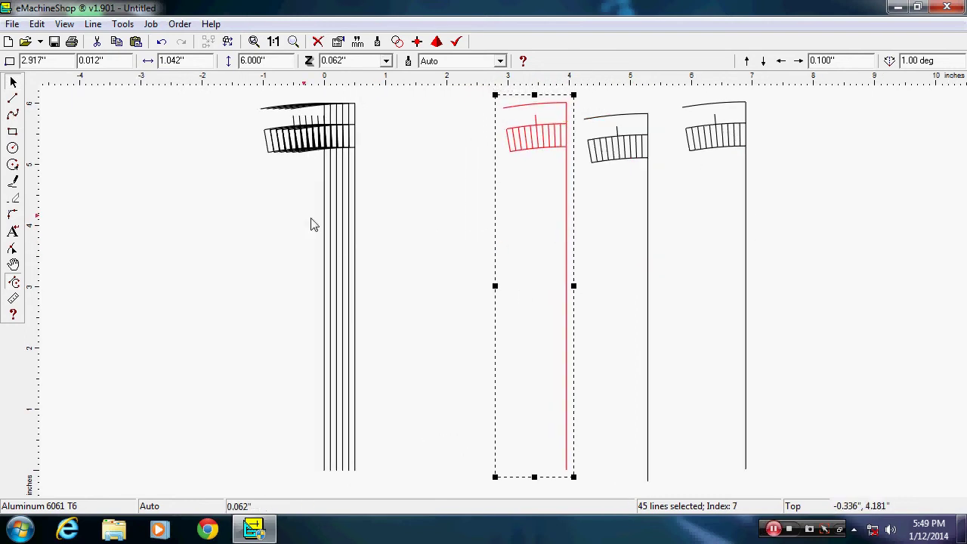
{"action": "left_click_drag", "start_coordinate": [356, 227], "coordinate": [852, 232]}
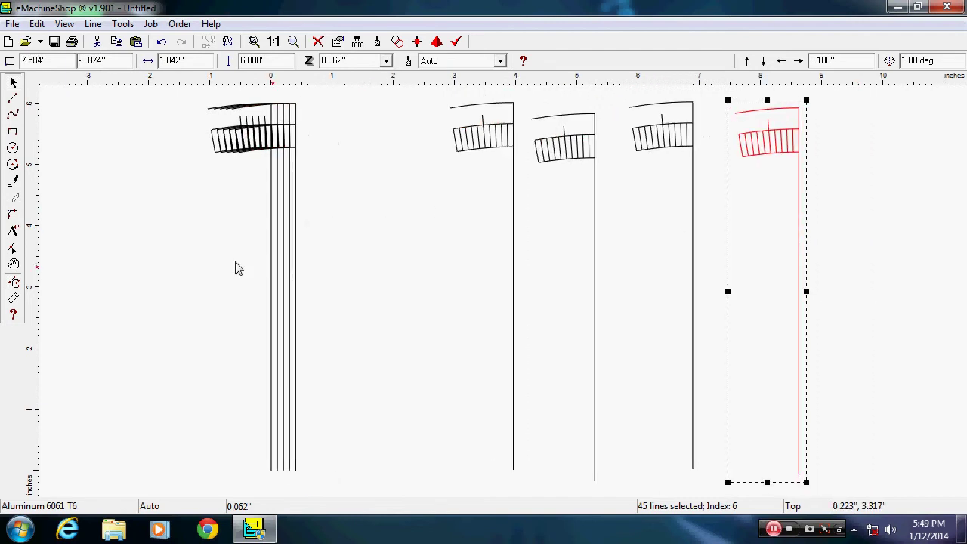
{"action": "left_click_drag", "start_coordinate": [297, 259], "coordinate": [91, 252]}
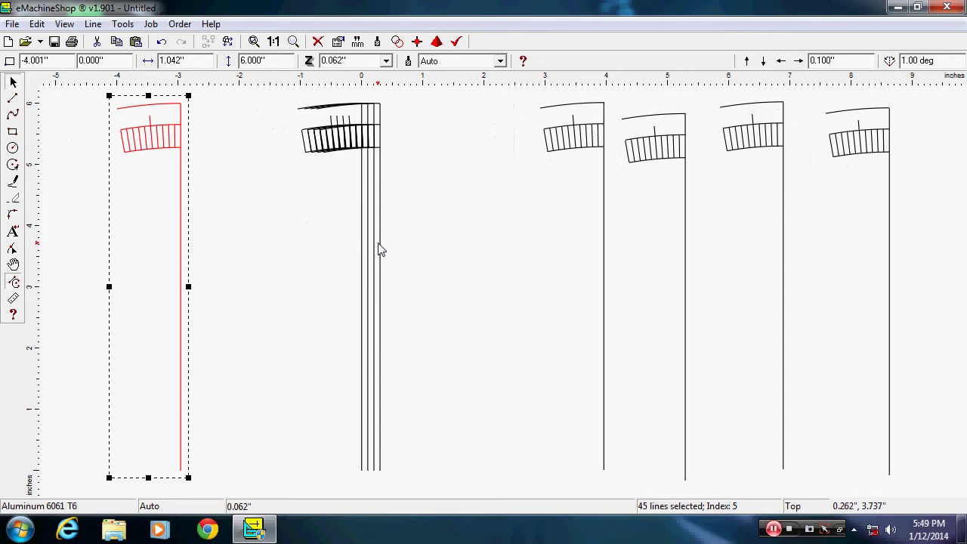
{"action": "left_click_drag", "start_coordinate": [382, 248], "coordinate": [515, 243]}
{"action": "left_click_drag", "start_coordinate": [374, 249], "coordinate": [430, 252]}
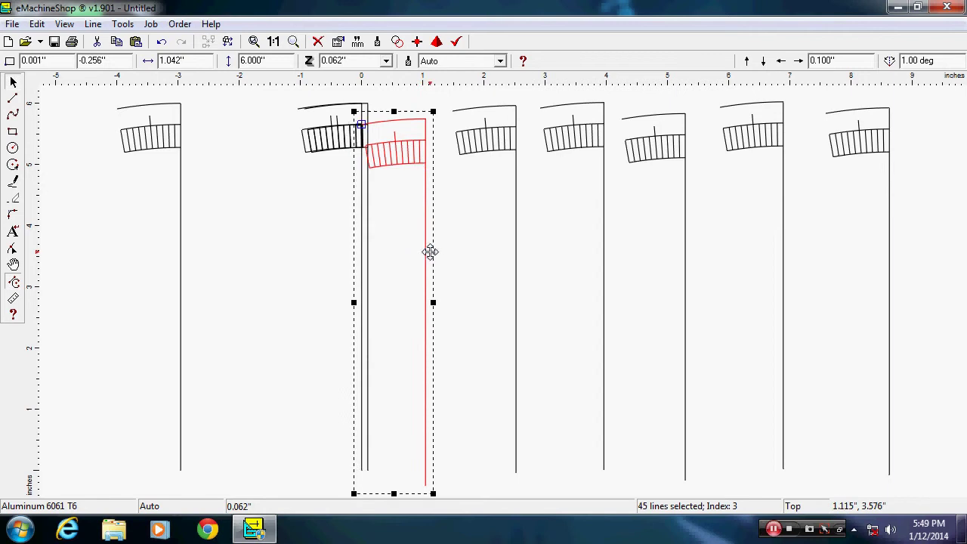
{"action": "left_click", "coordinate": [371, 243]}
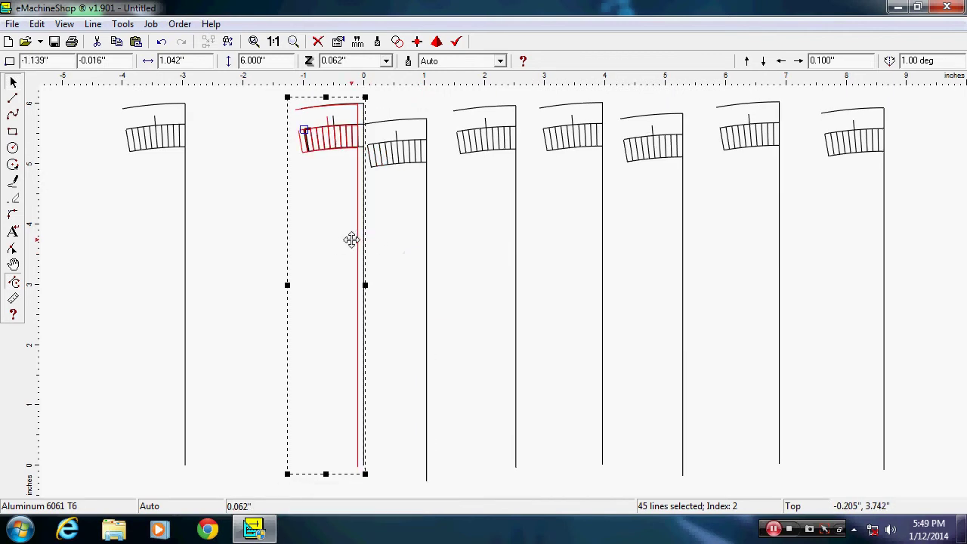
{"action": "left_click_drag", "start_coordinate": [351, 239], "coordinate": [268, 244]}
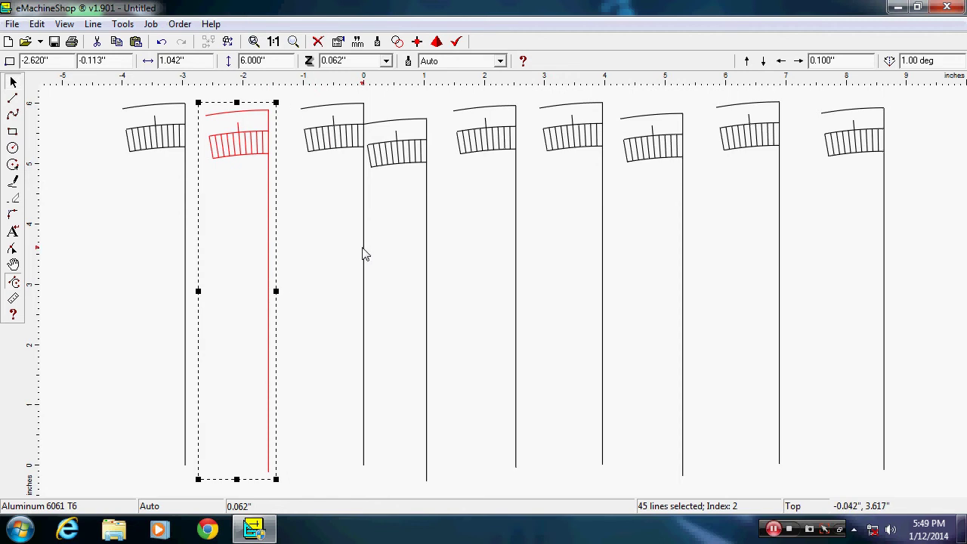
{"action": "left_click_drag", "start_coordinate": [364, 251], "coordinate": [348, 250]}
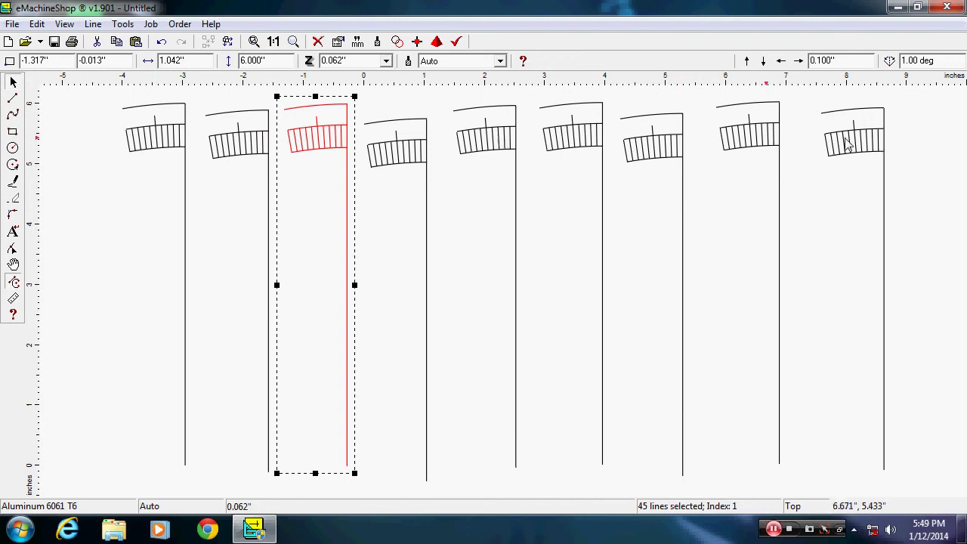
{"action": "left_click", "coordinate": [920, 210]}
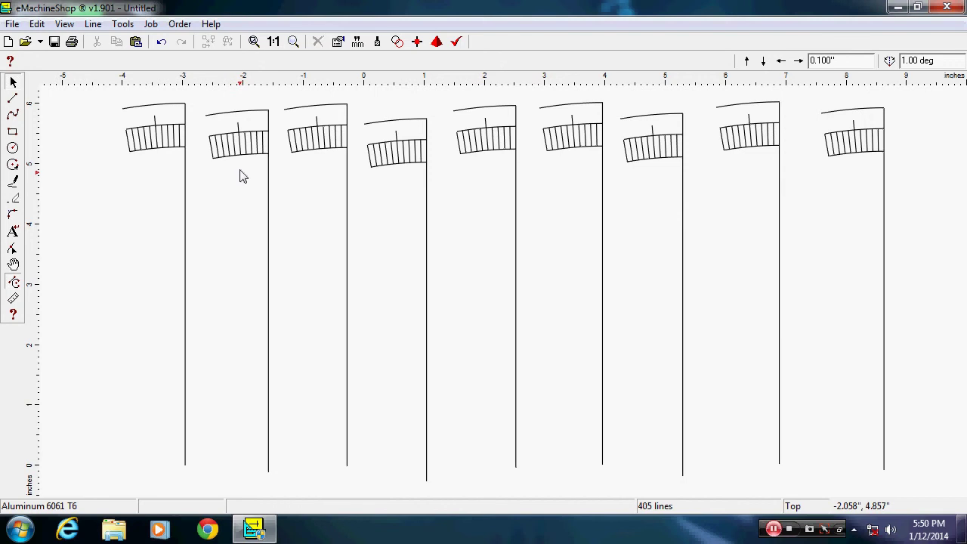
Rotate the second through fifth copies by 10°, 20°, 30° and 40°
{"action": "left_click", "coordinate": [256, 148]}
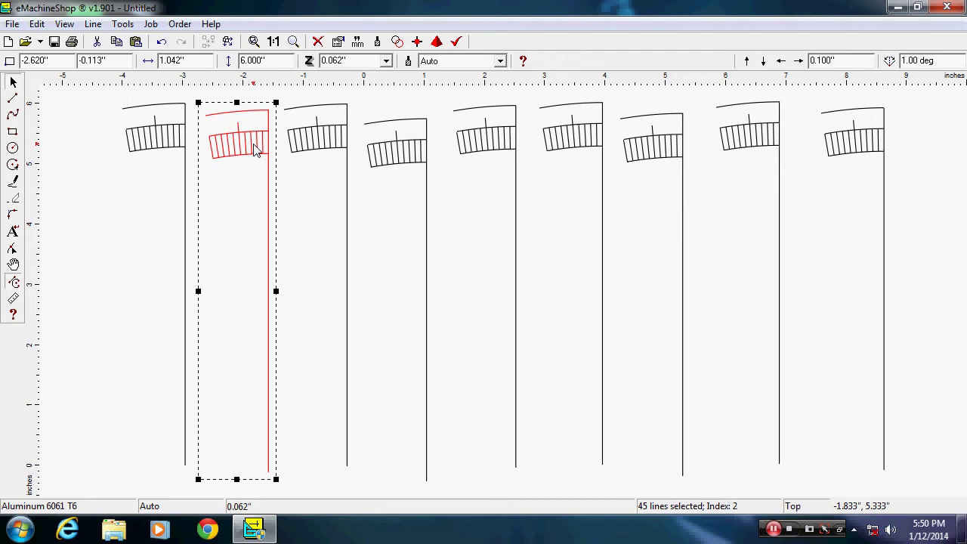
{"action": "key", "text": "r"}
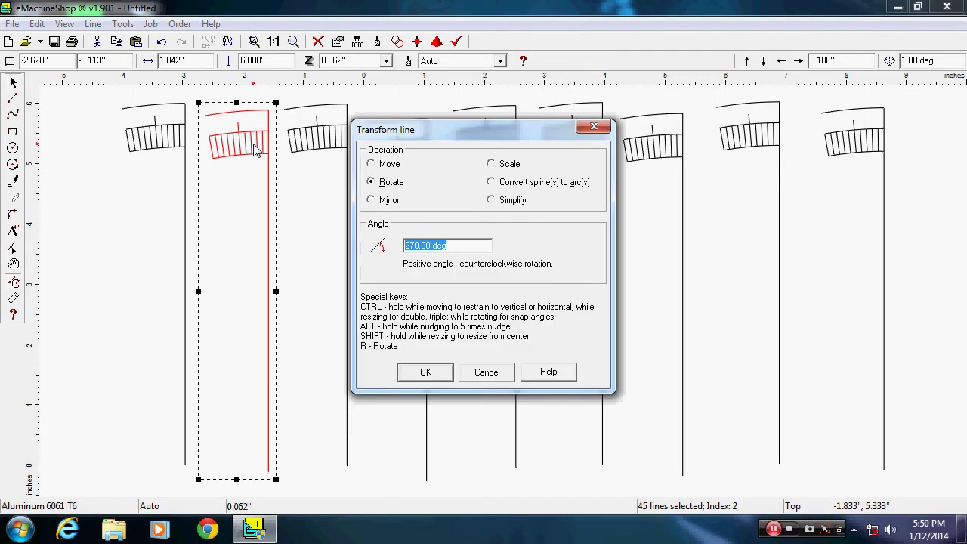
{"action": "left_click", "coordinate": [425, 246]}
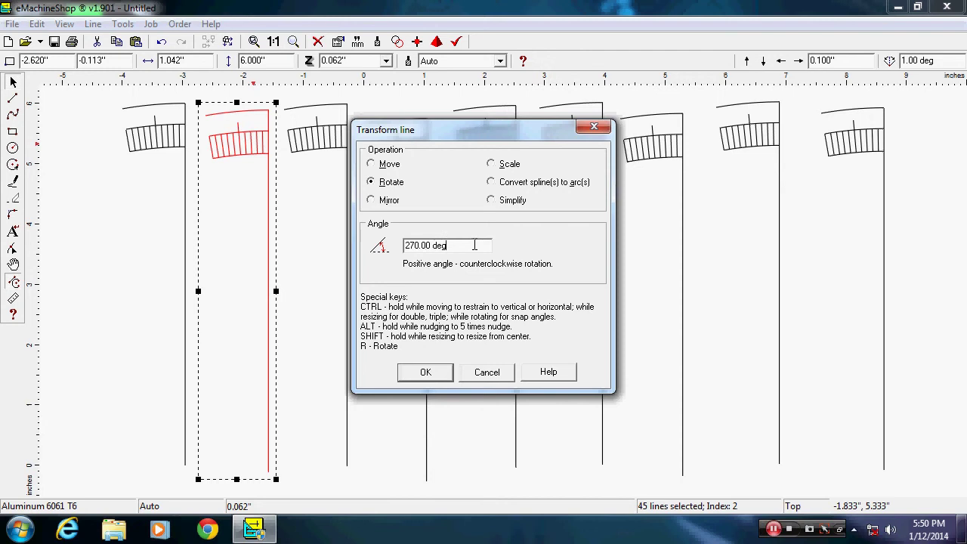
{"action": "left_click_drag", "start_coordinate": [474, 246], "coordinate": [380, 250]}
{"action": "type", "text": "1"}
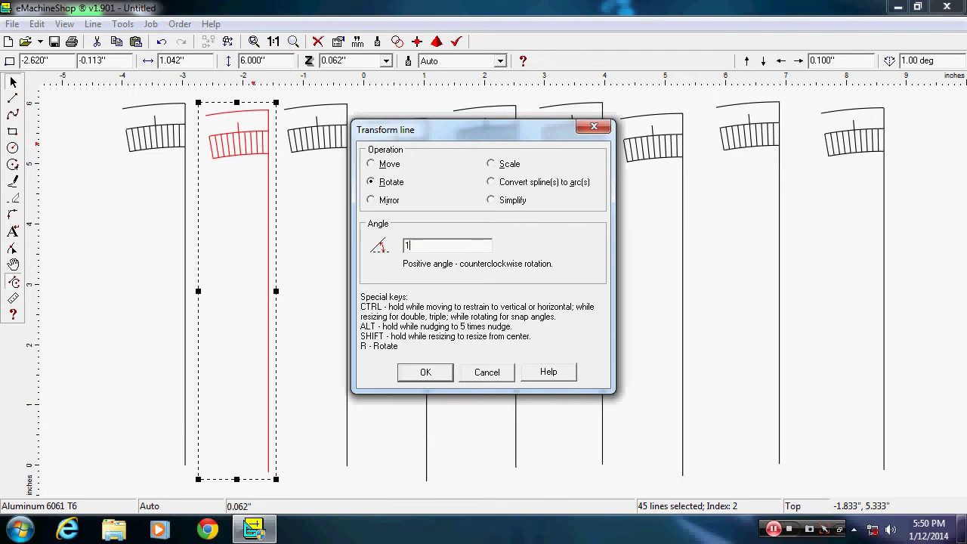
{"action": "type", "text": "0"}
{"action": "key", "text": "Return"}
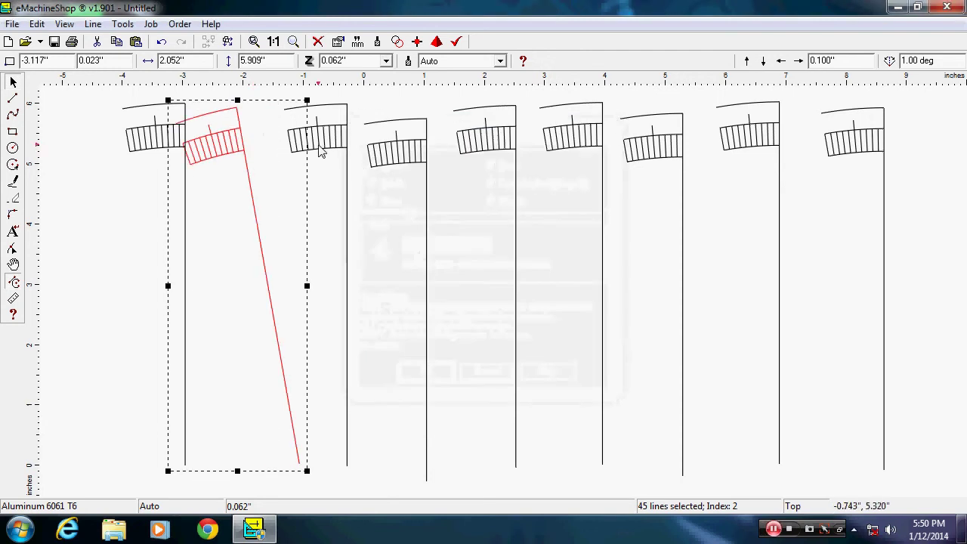
{"action": "left_click", "coordinate": [321, 151]}
{"action": "type", "text": "r"}
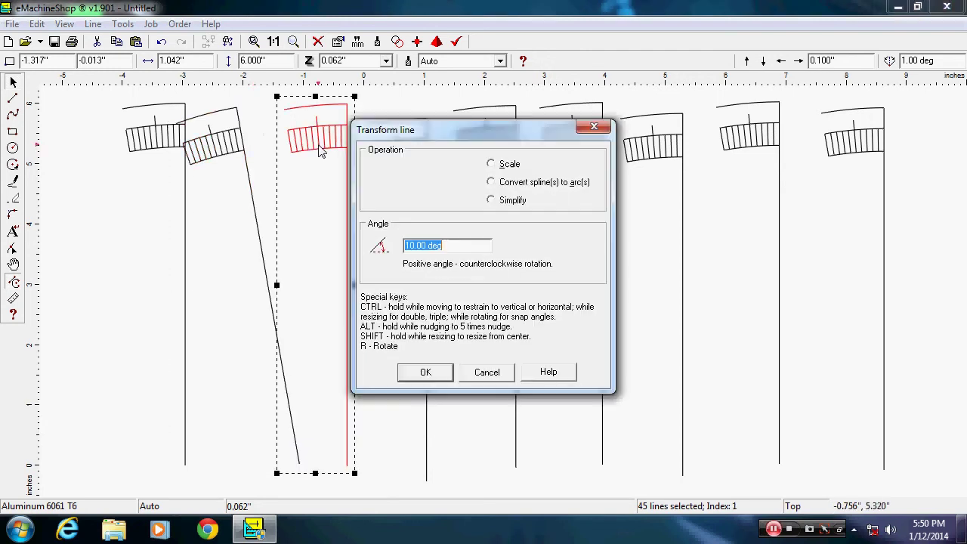
{"action": "type", "text": "20"}
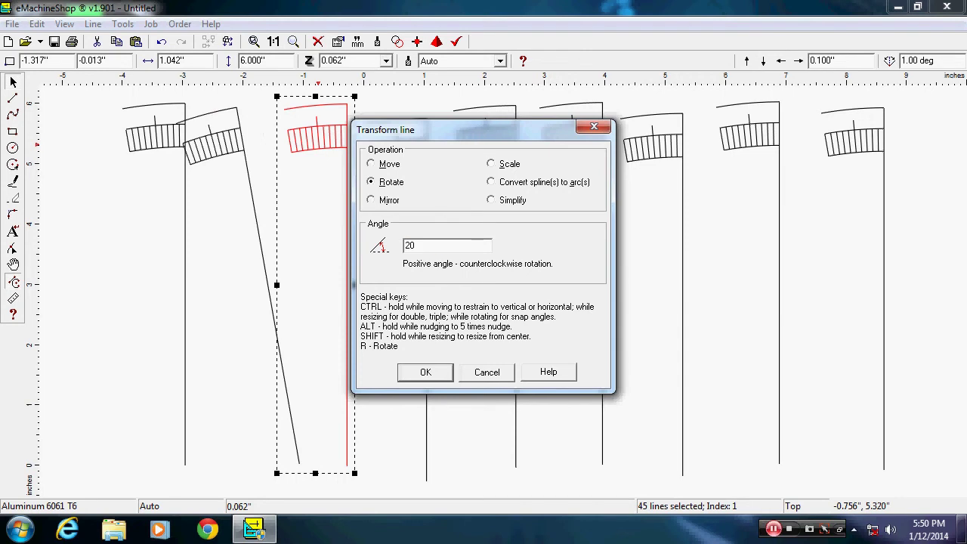
{"action": "key", "text": "Return"}
{"action": "left_click", "coordinate": [383, 161]}
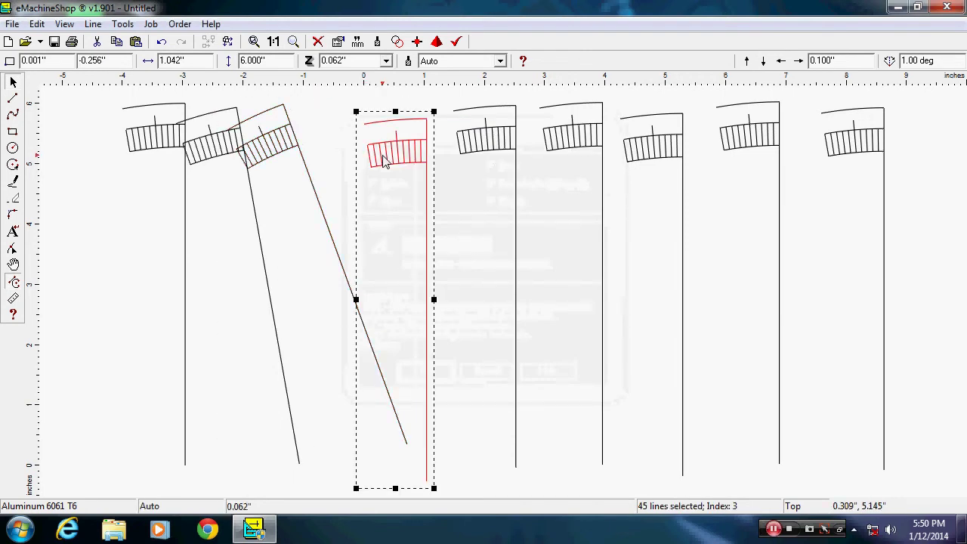
{"action": "type", "text": "30"}
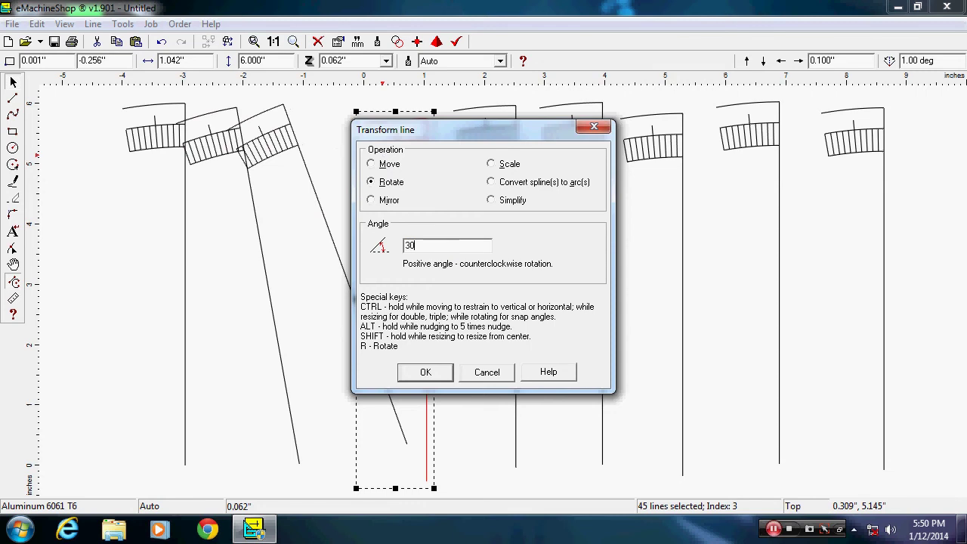
{"action": "key", "text": "Return"}
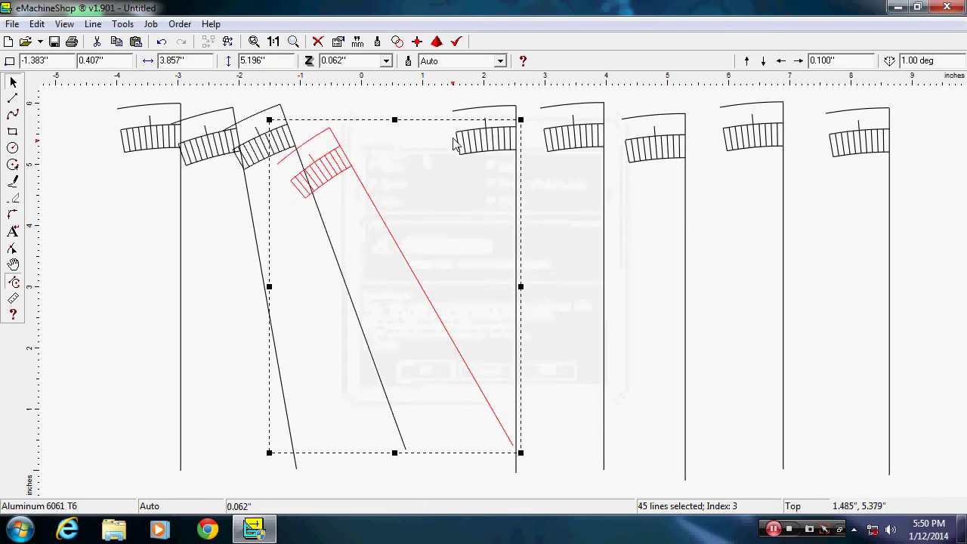
{"action": "left_click", "coordinate": [463, 148]}
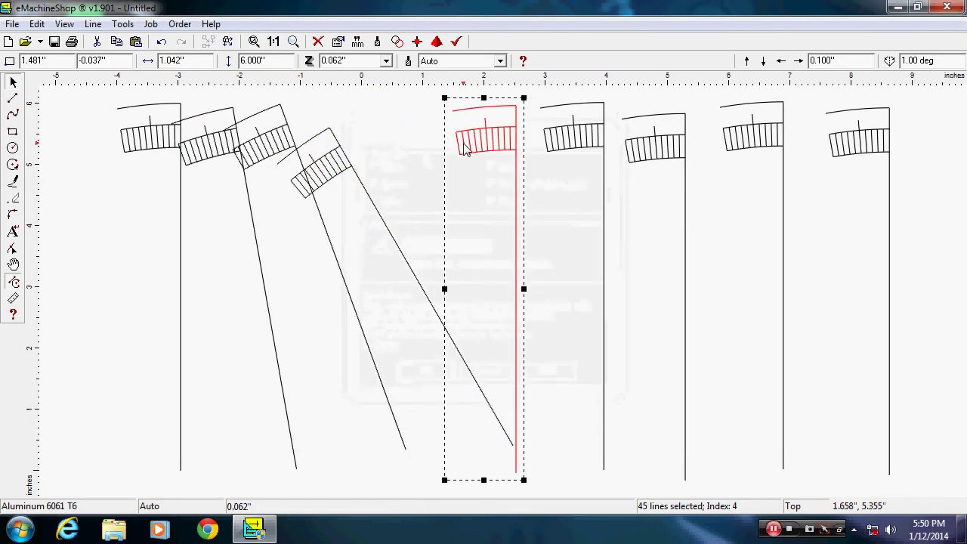
{"action": "type", "text": "r"}
{"action": "type", "text": "40"}
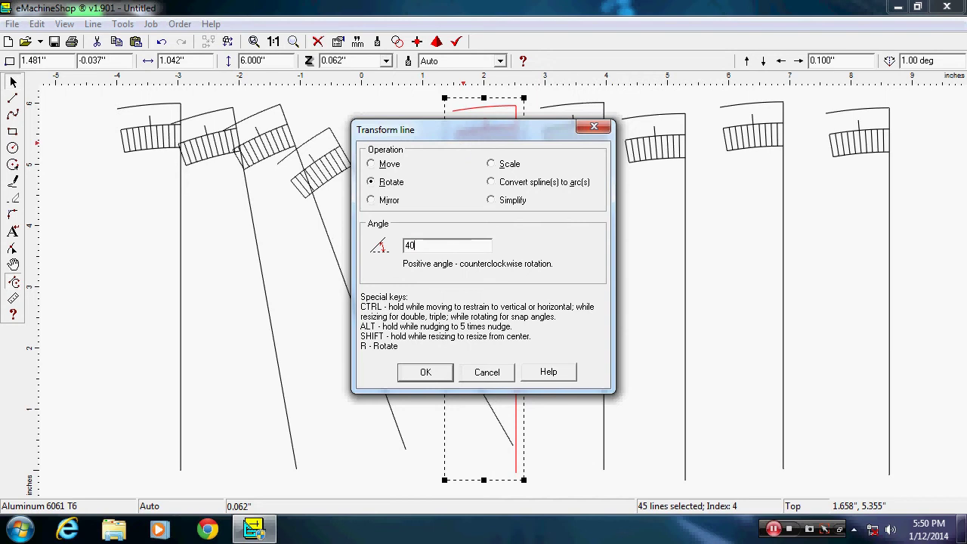
{"action": "left_click", "coordinate": [425, 371]}
Rotate the remaining four copies by 50°, 60°, 70° and 80°
{"action": "left_click", "coordinate": [595, 148]}
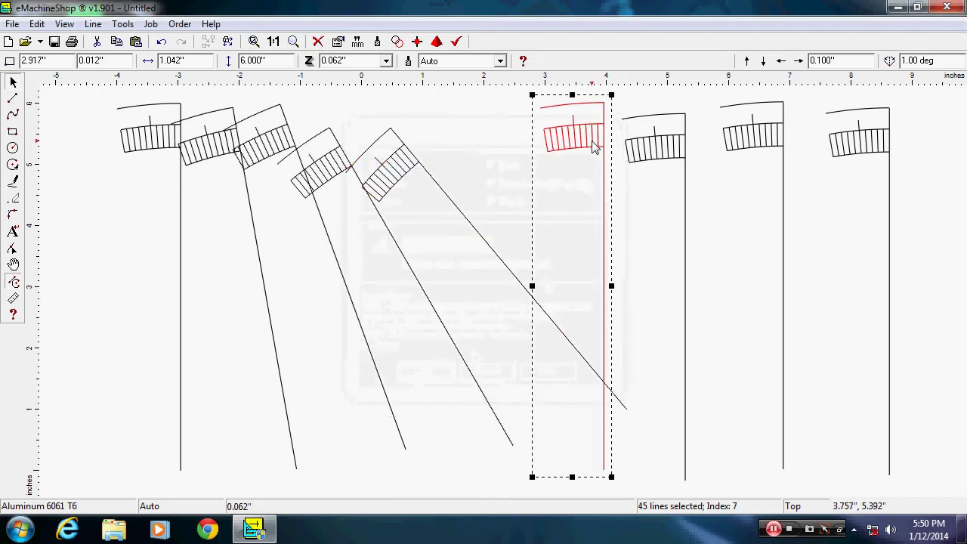
{"action": "type", "text": "r"}
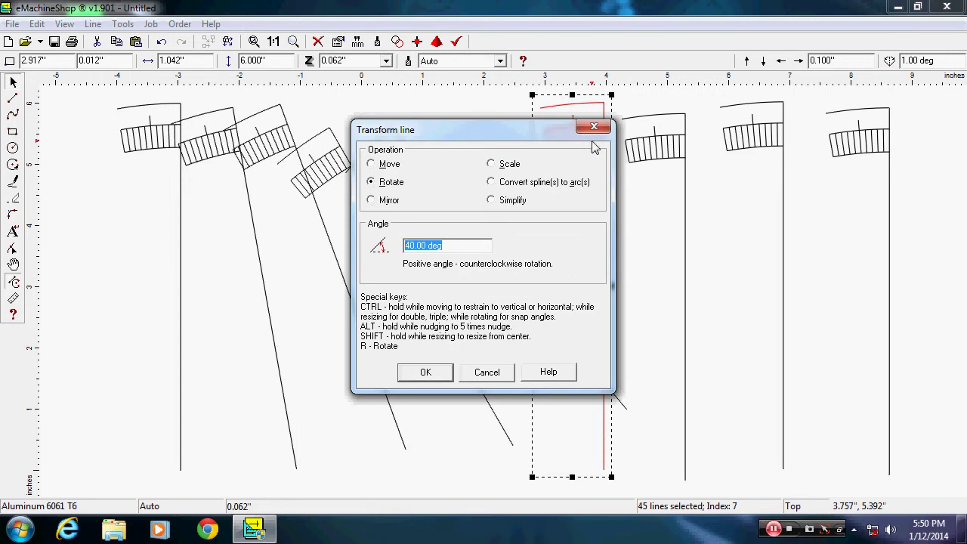
{"action": "type", "text": "50"}
{"action": "key", "text": "Return"}
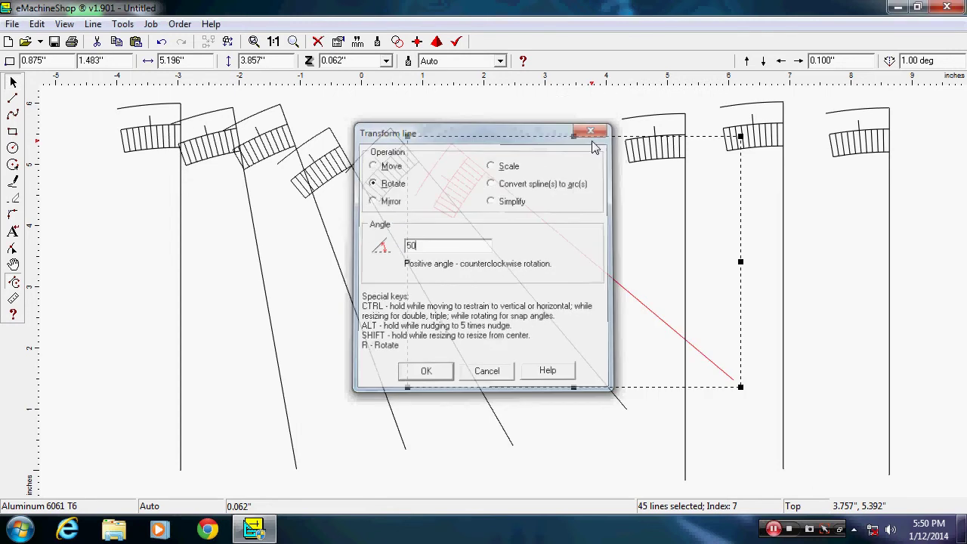
{"action": "left_click", "coordinate": [647, 152]}
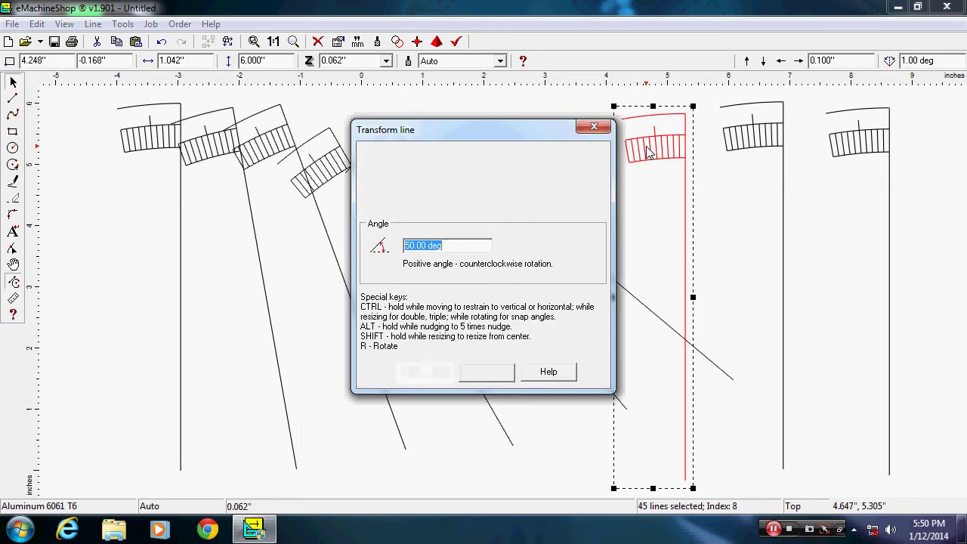
{"action": "type", "text": "60"}
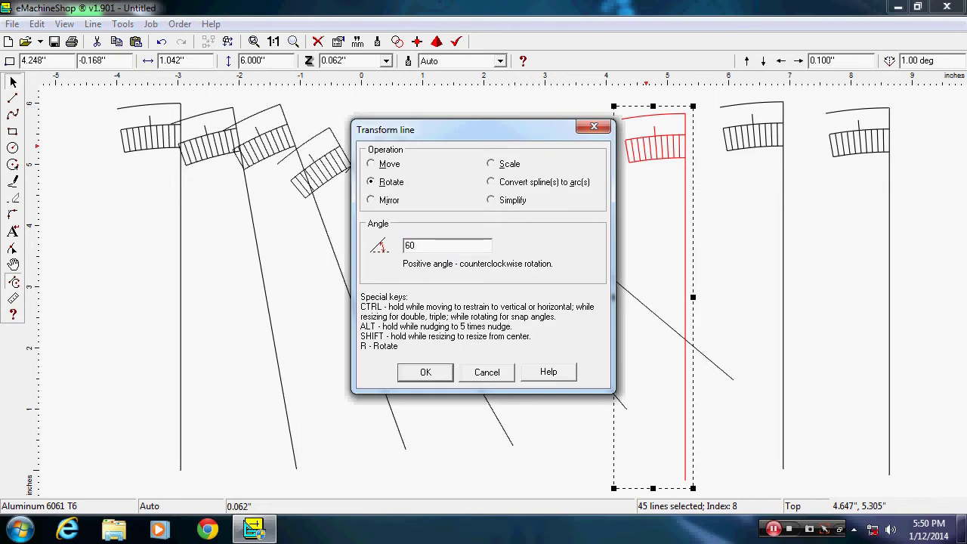
{"action": "key", "text": "Return"}
{"action": "left_click", "coordinate": [744, 148]}
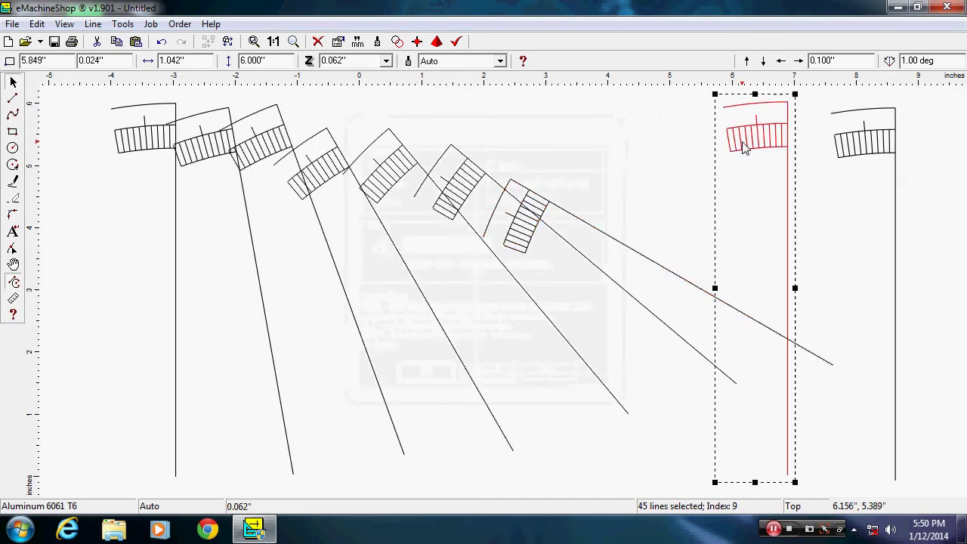
{"action": "type", "text": "r"}
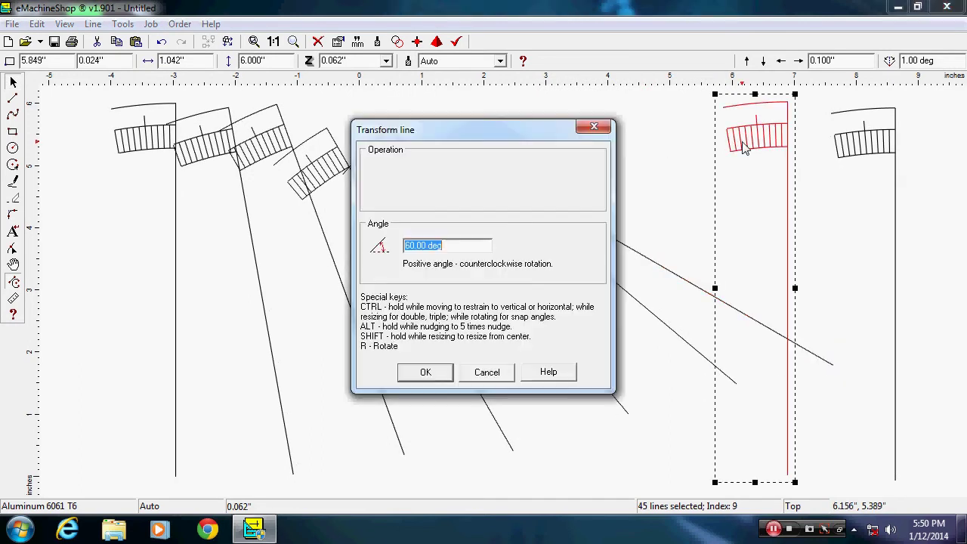
{"action": "type", "text": "70"}
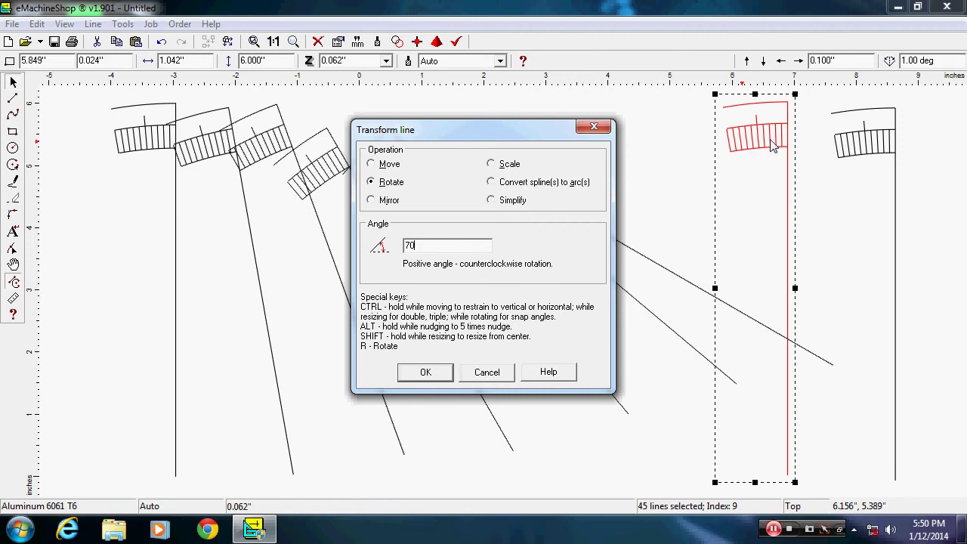
{"action": "left_click", "coordinate": [424, 371]}
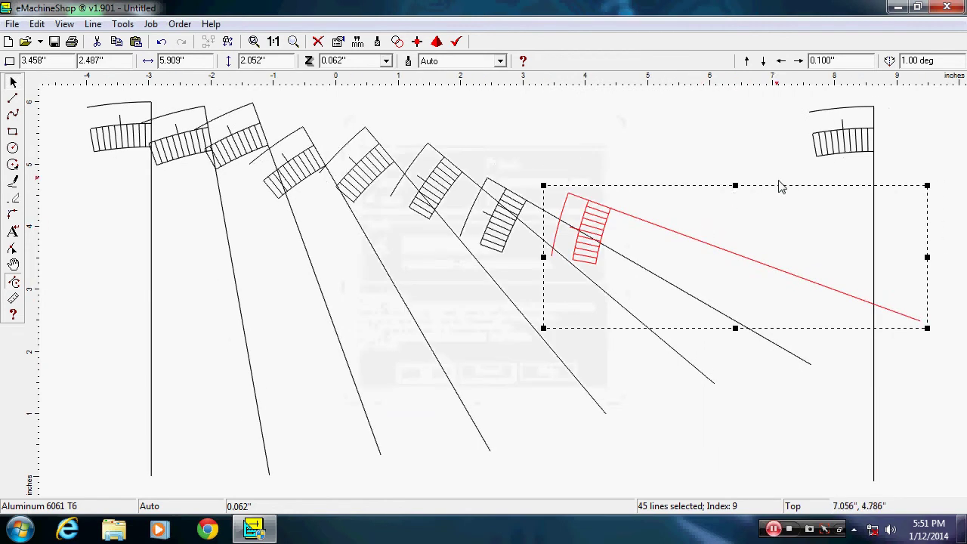
{"action": "left_click", "coordinate": [846, 140]}
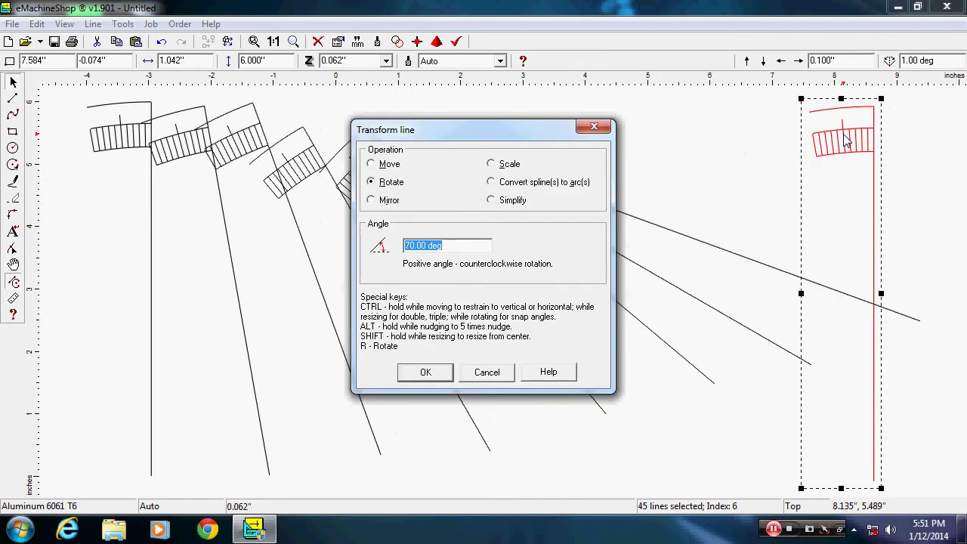
{"action": "type", "text": "80"}
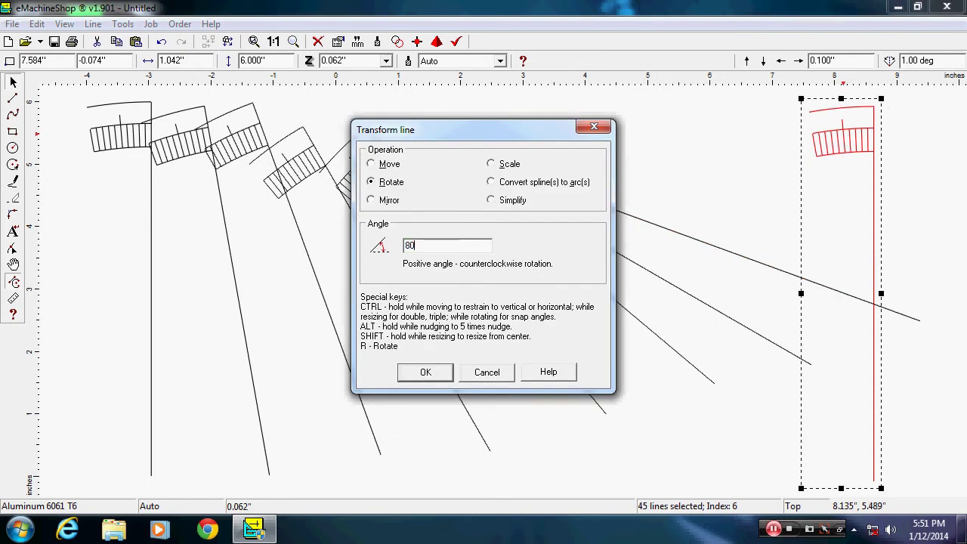
{"action": "key", "text": "Return"}
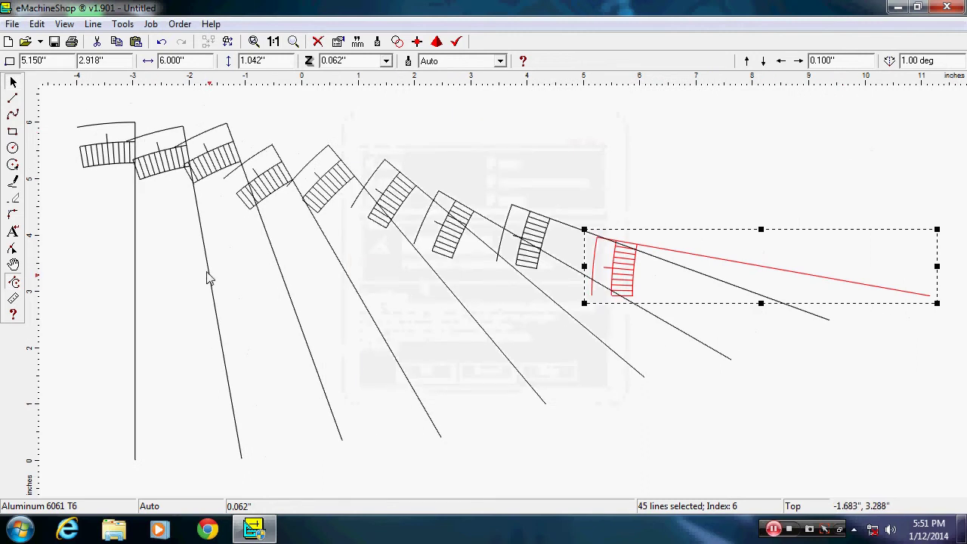
Drag the eight rotated wedge copies onto a shared centre, edge to edge, forming a quarter circle
{"action": "mouse_move", "coordinate": [206, 273]}
{"action": "left_mouse_down"}
{"action": "mouse_move", "coordinate": [136, 277]}
{"action": "mouse_move", "coordinate": [98, 265]}
{"action": "left_mouse_up"}
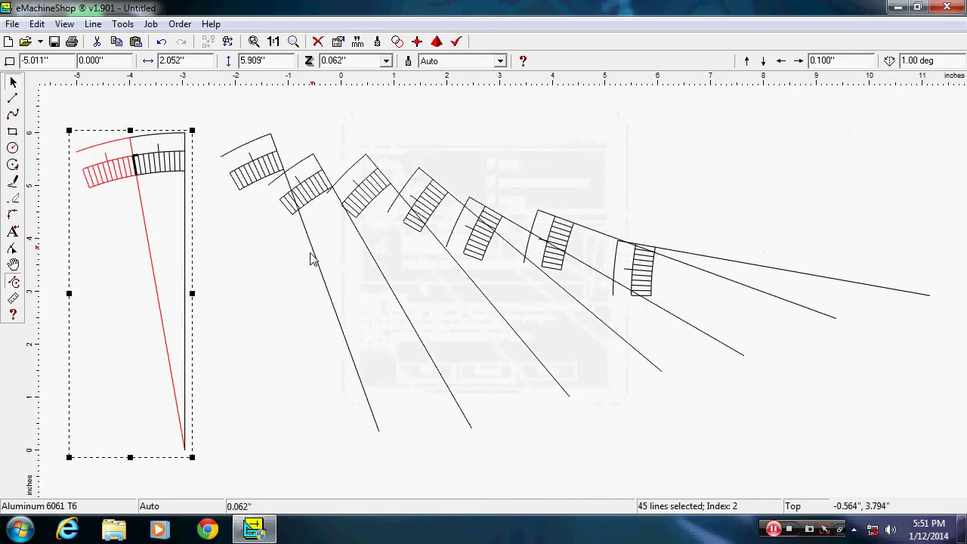
{"action": "left_click_drag", "start_coordinate": [316, 261], "coordinate": [148, 265]}
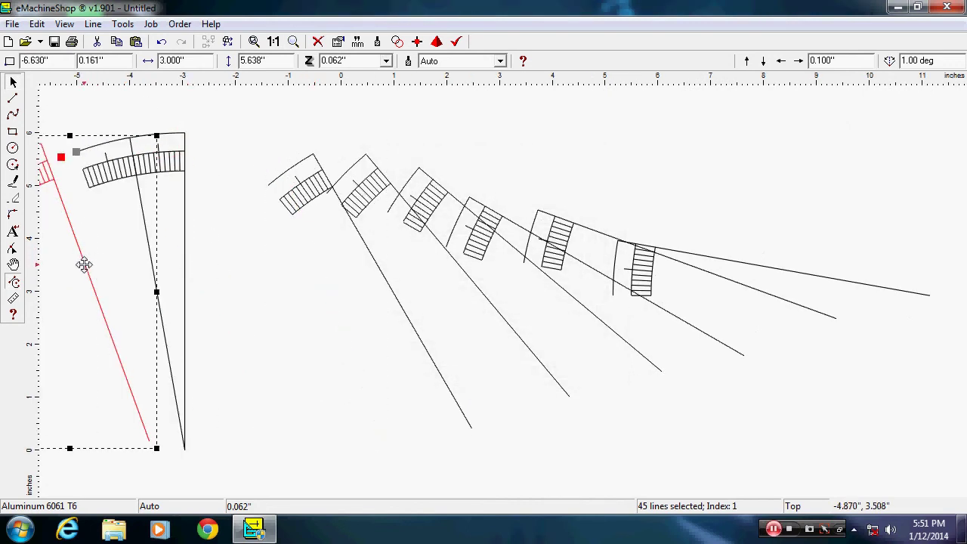
{"action": "left_click_drag", "start_coordinate": [84, 265], "coordinate": [116, 273]}
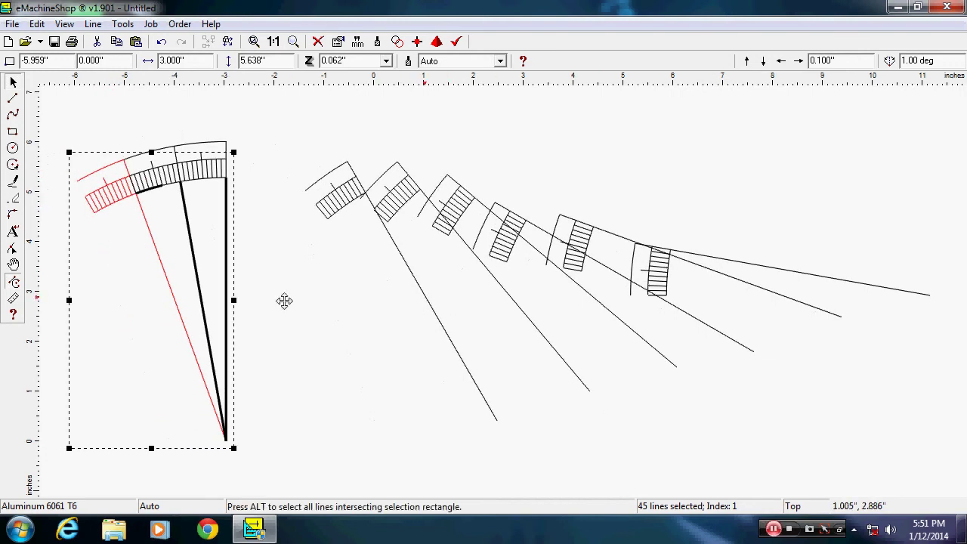
{"action": "left_click_drag", "start_coordinate": [204, 305], "coordinate": [148, 309]}
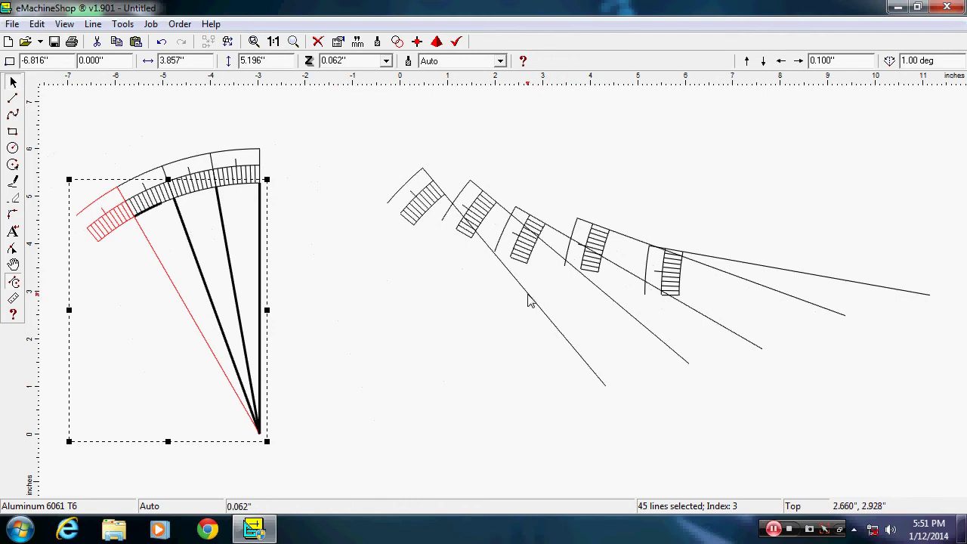
{"action": "left_click_drag", "start_coordinate": [196, 302], "coordinate": [169, 330]}
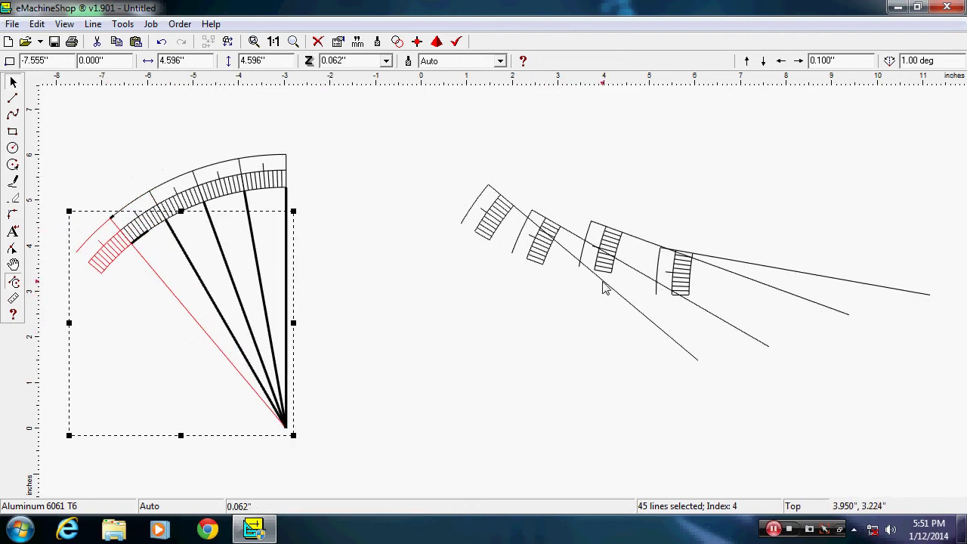
{"action": "left_click_drag", "start_coordinate": [602, 288], "coordinate": [189, 354]}
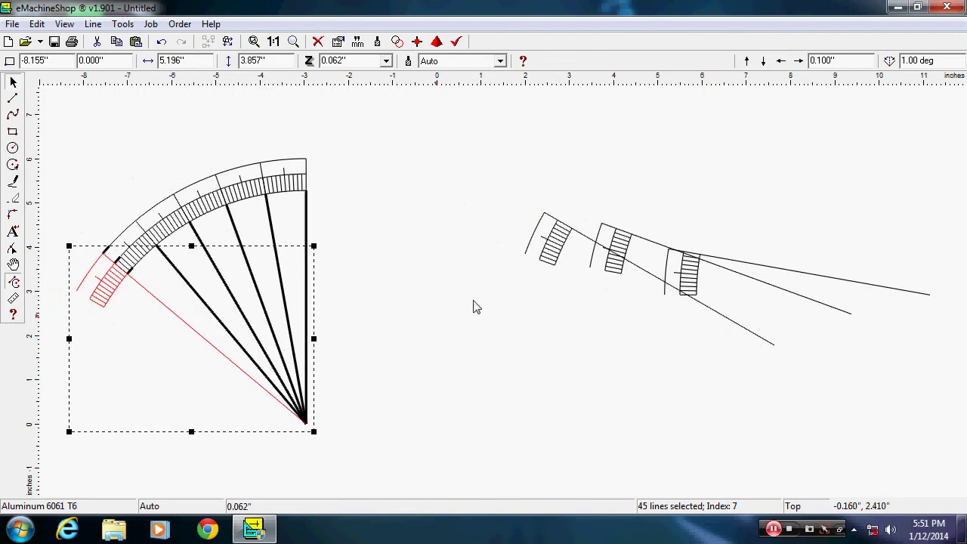
{"action": "left_click_drag", "start_coordinate": [718, 319], "coordinate": [244, 398]}
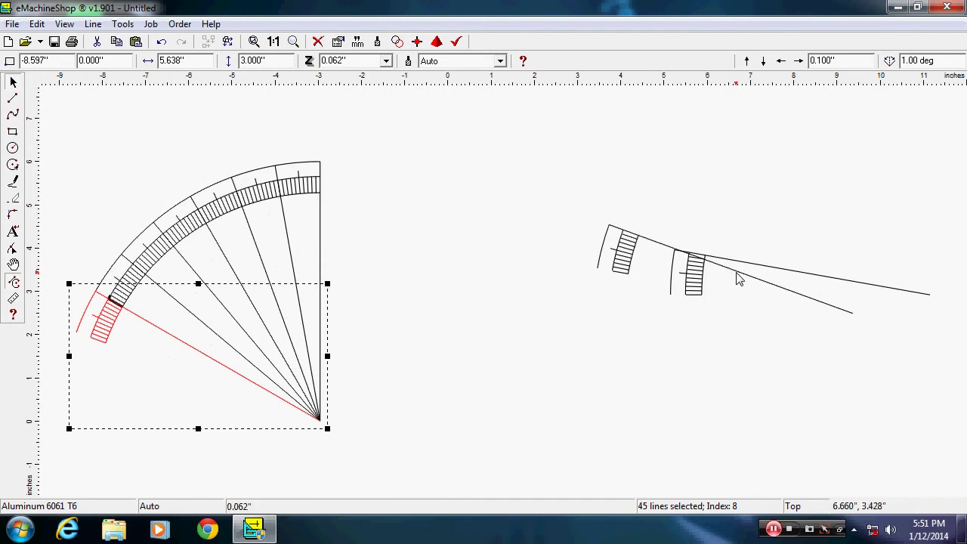
{"action": "mouse_move", "coordinate": [421, 382]}
{"action": "left_mouse_down"}
{"action": "mouse_move", "coordinate": [255, 406]}
{"action": "mouse_move", "coordinate": [217, 401]}
{"action": "mouse_move", "coordinate": [204, 383]}
{"action": "left_mouse_up"}
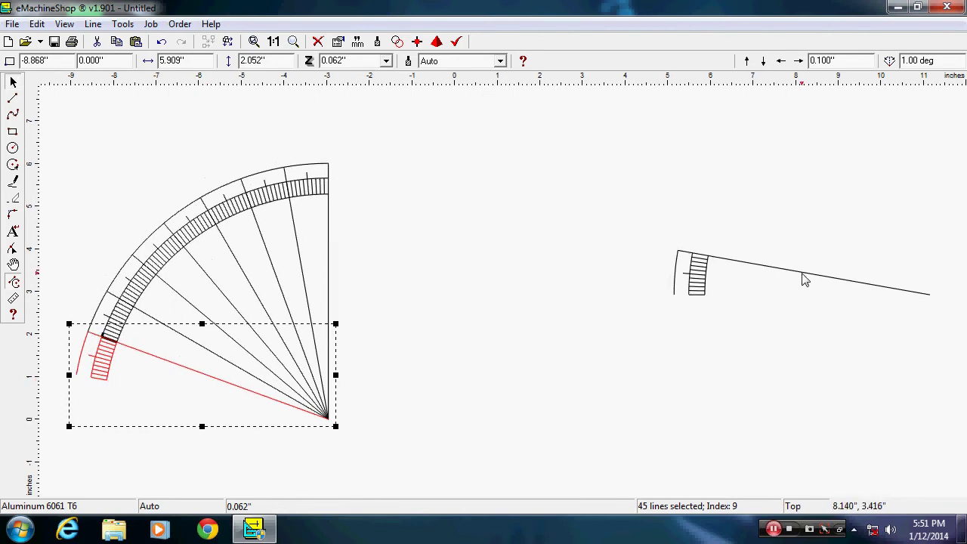
{"action": "mouse_move", "coordinate": [805, 280]}
{"action": "left_mouse_down"}
{"action": "mouse_move", "coordinate": [723, 282]}
{"action": "mouse_move", "coordinate": [423, 403]}
{"action": "mouse_move", "coordinate": [191, 412]}
{"action": "mouse_move", "coordinate": [203, 406]}
{"action": "left_mouse_up"}
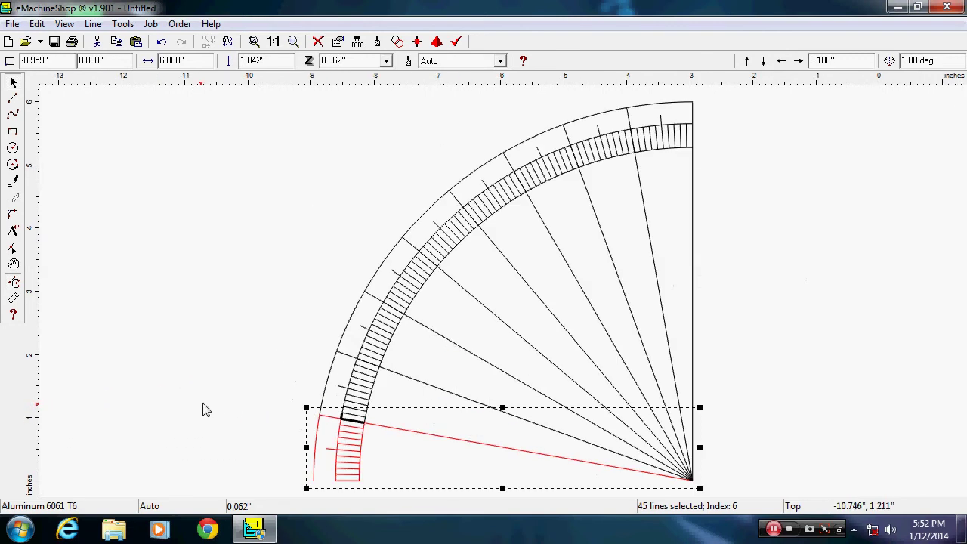
Select all 405 lines, group them, and confirm one click selects the whole quarter wheel
{"action": "left_click", "coordinate": [844, 225]}
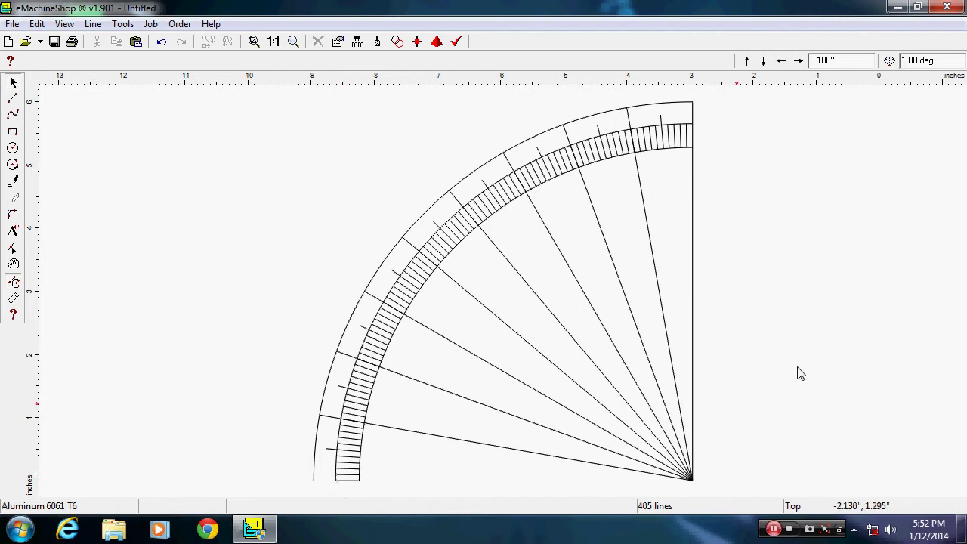
{"action": "left_click", "coordinate": [38, 25]}
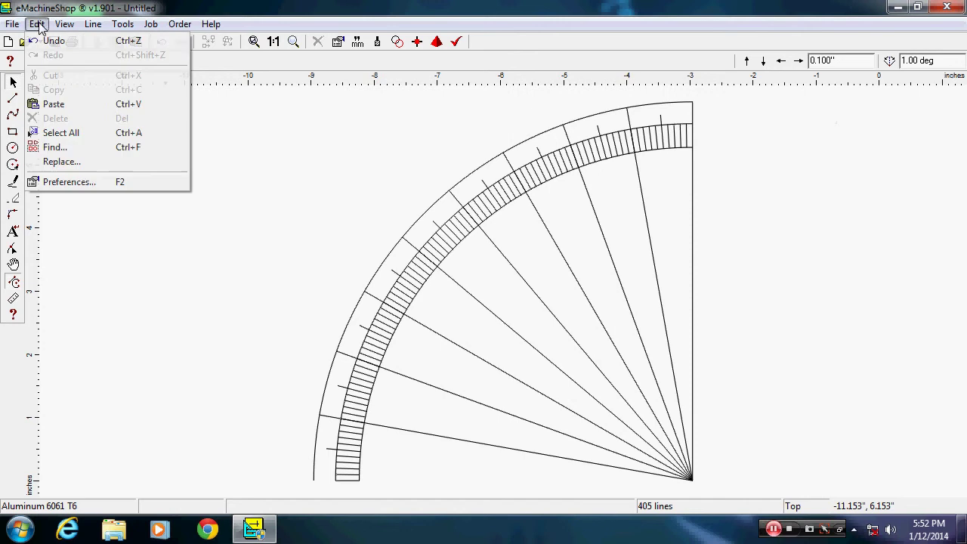
{"action": "left_click", "coordinate": [76, 133]}
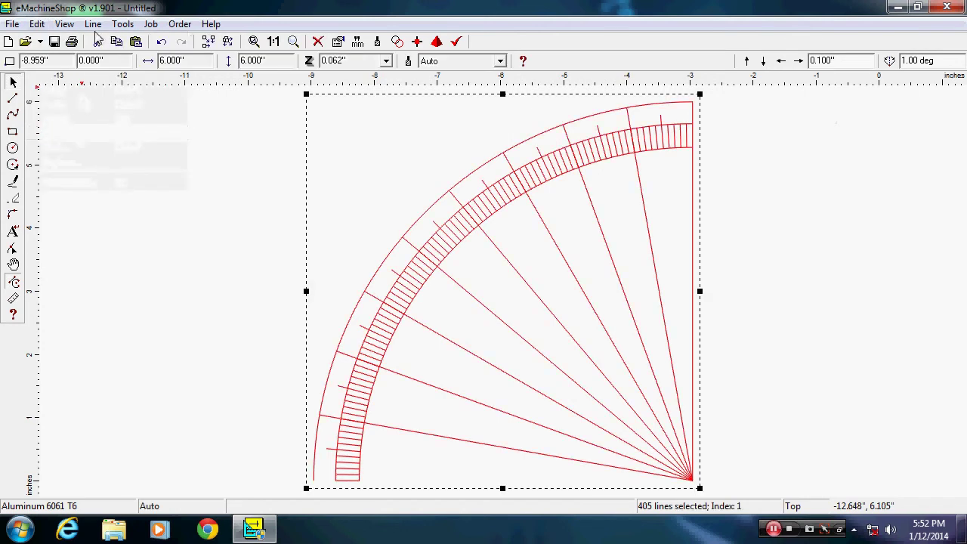
{"action": "left_click", "coordinate": [93, 25]}
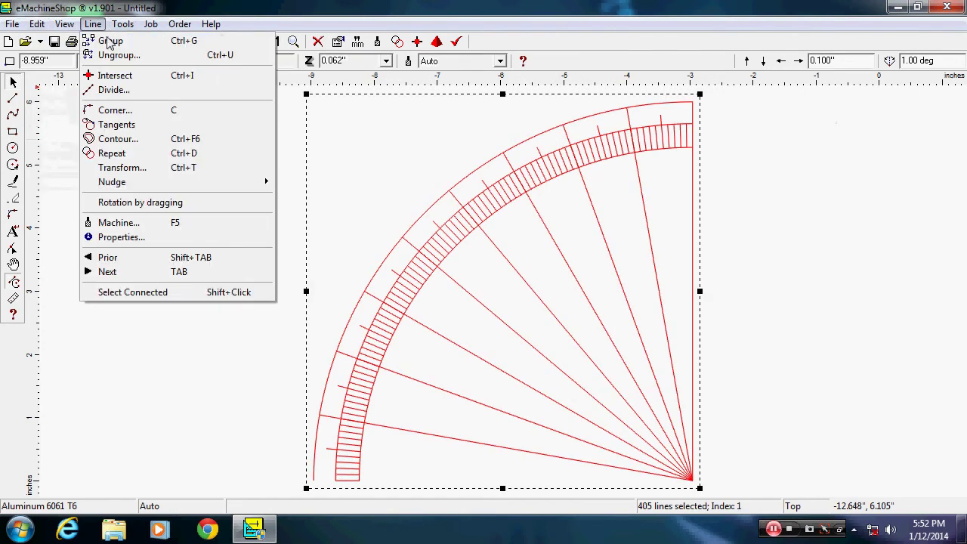
{"action": "left_click", "coordinate": [99, 24]}
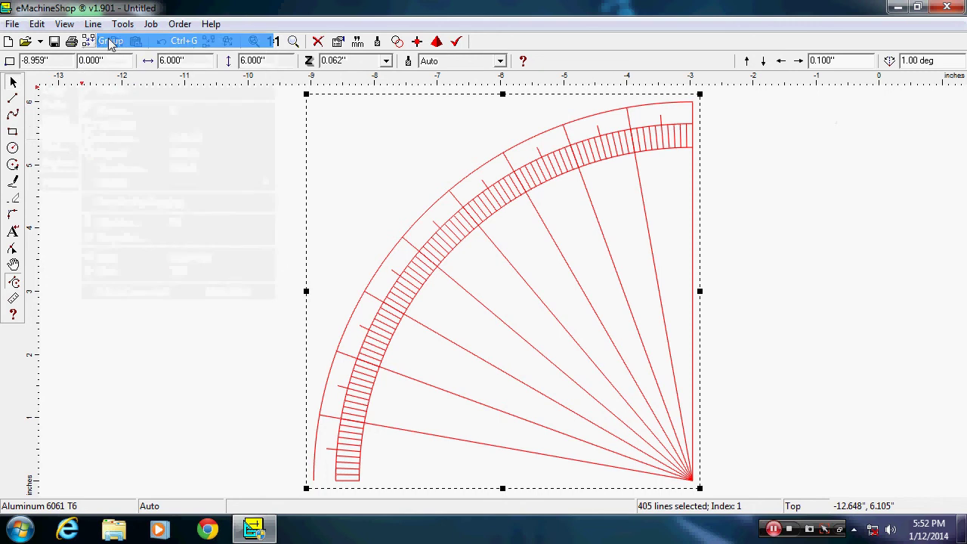
{"action": "left_click", "coordinate": [817, 298]}
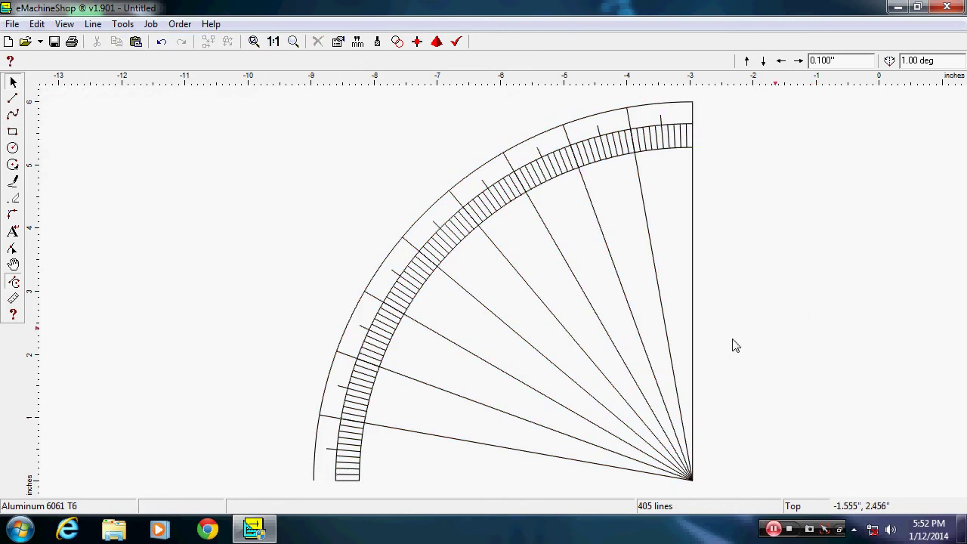
{"action": "left_click", "coordinate": [612, 343]}
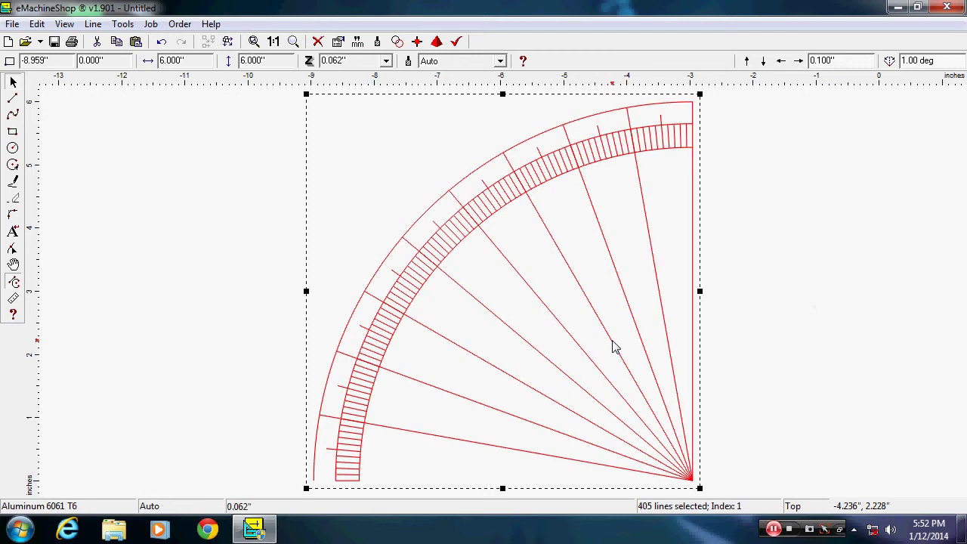
Duplicate the quarter wheel with Ctrl+D and drag copies apart, three in a row, one below the leftmost
{"action": "key", "text": "ctrl+d"}
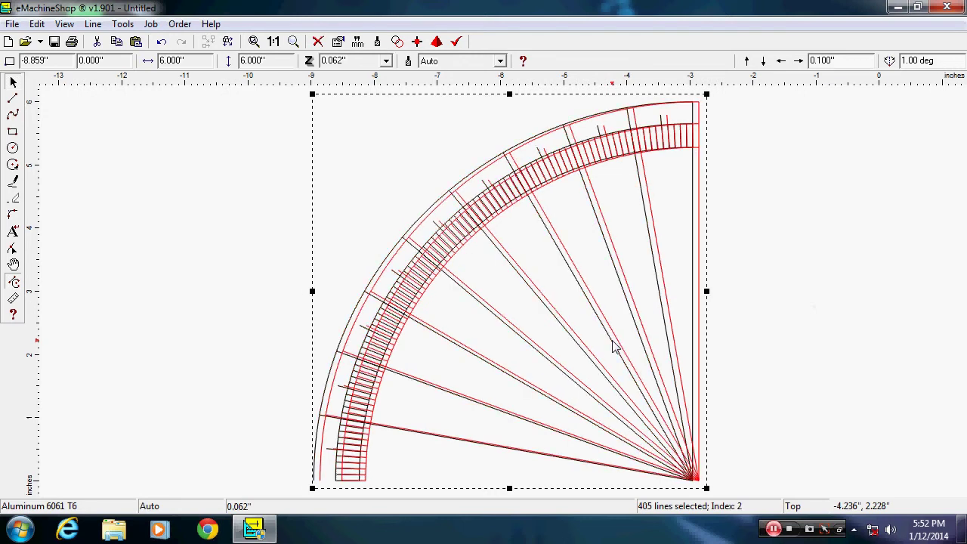
{"action": "key", "text": "ctrl+d"}
{"action": "key", "text": "ctrl+d"}
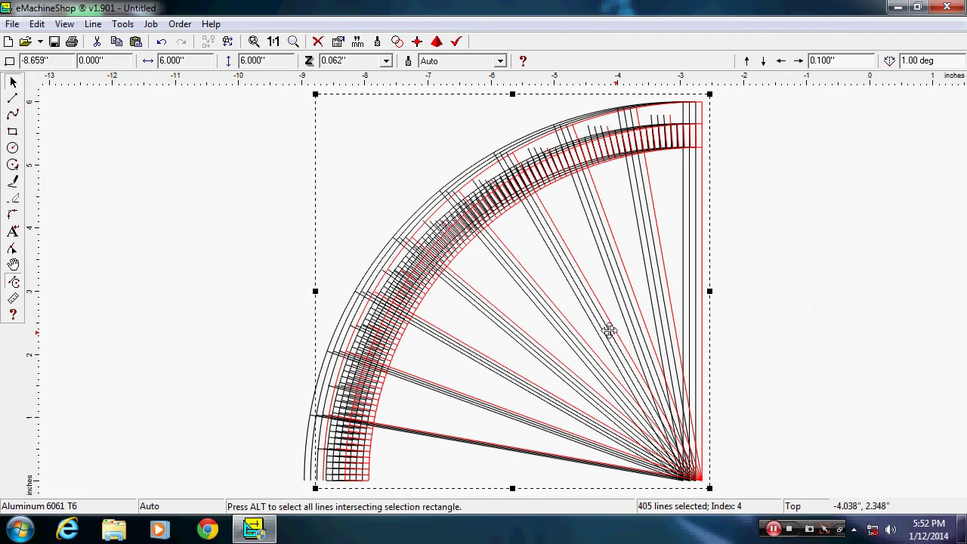
{"action": "left_click_drag", "start_coordinate": [401, 277], "coordinate": [151, 253]}
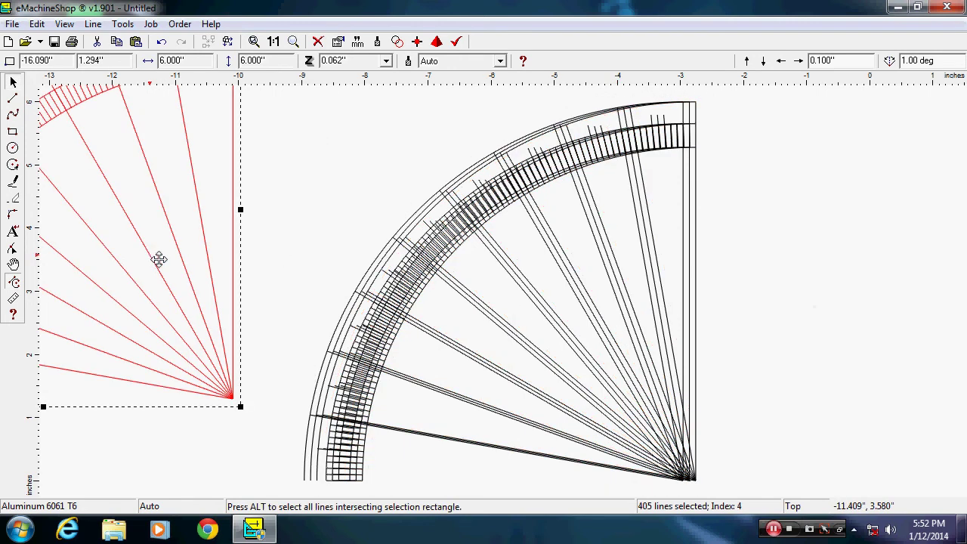
{"action": "key", "text": "f"}
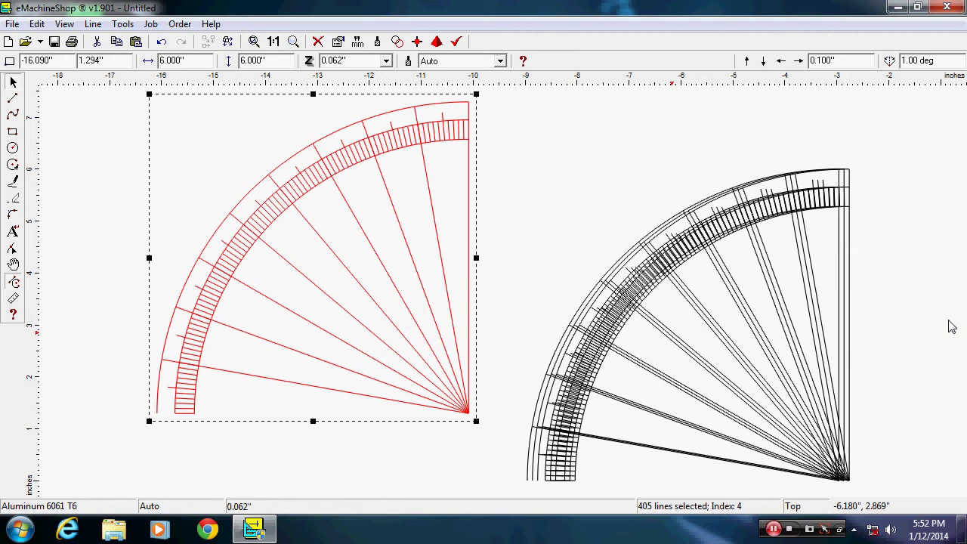
{"action": "key", "text": "ctrl+z"}
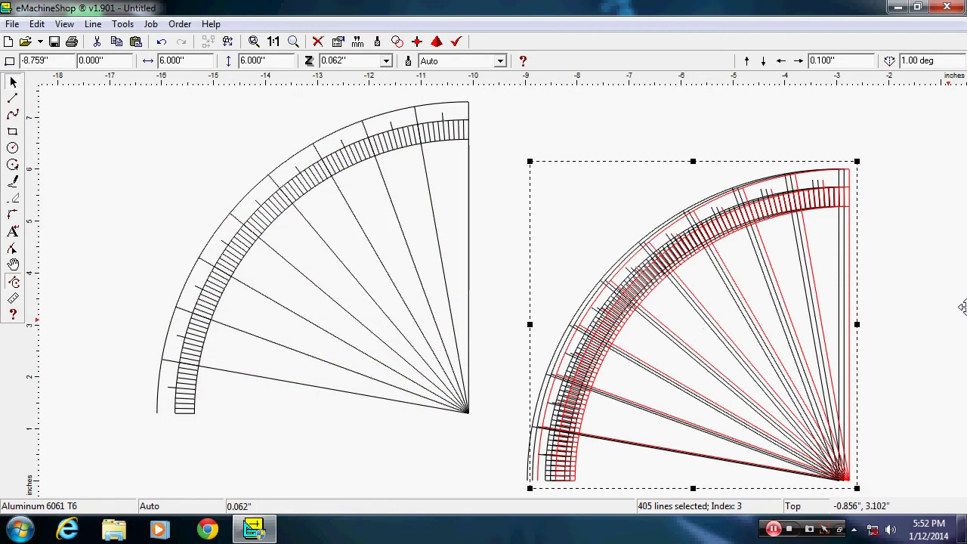
{"action": "mouse_move", "coordinate": [961, 295]}
{"action": "left_mouse_down"}
{"action": "mouse_move", "coordinate": [963, 266]}
{"action": "mouse_move", "coordinate": [874, 277]}
{"action": "left_mouse_up"}
{"action": "scroll", "coordinate": [734, 341], "scroll_direction": "down", "scroll_amount": 1}
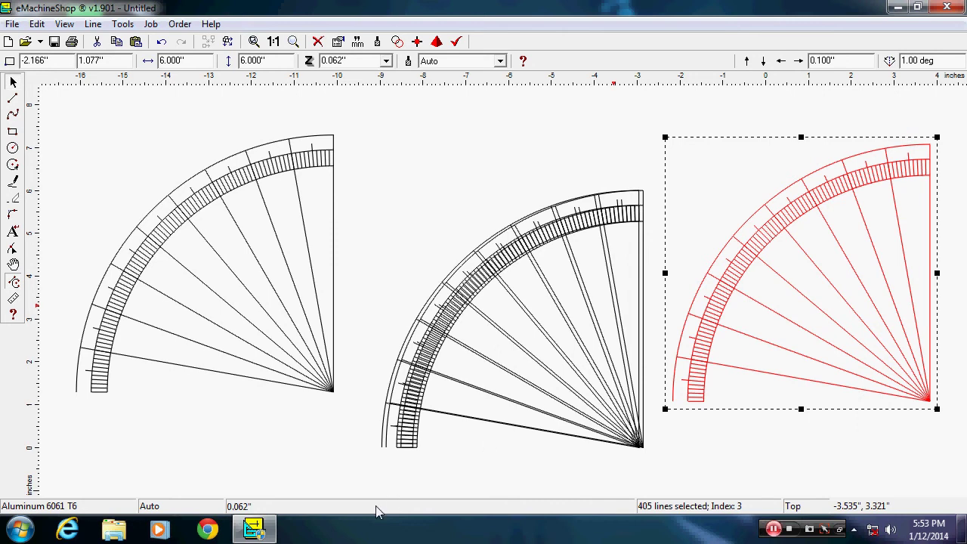
{"action": "key", "text": "Tab"}
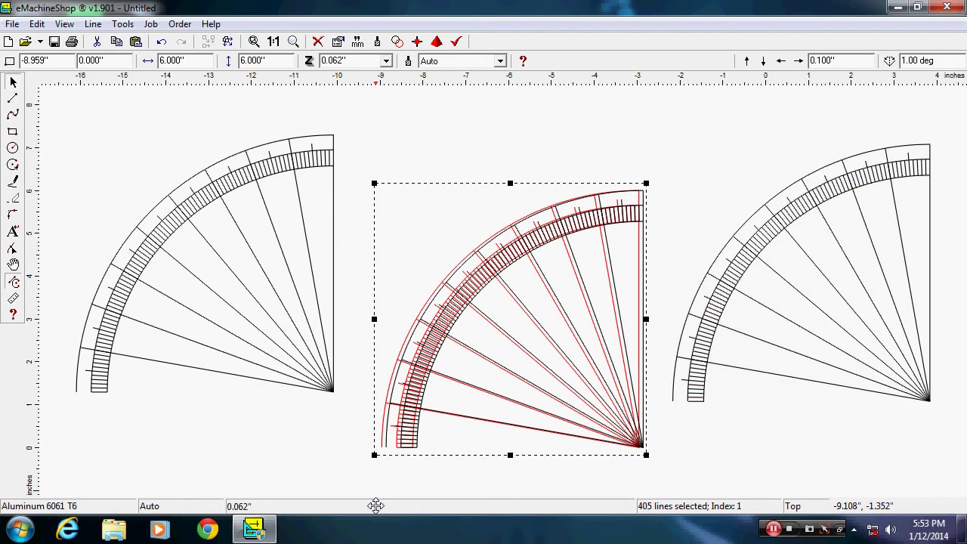
{"action": "left_click_drag", "start_coordinate": [376, 505], "coordinate": [321, 452]}
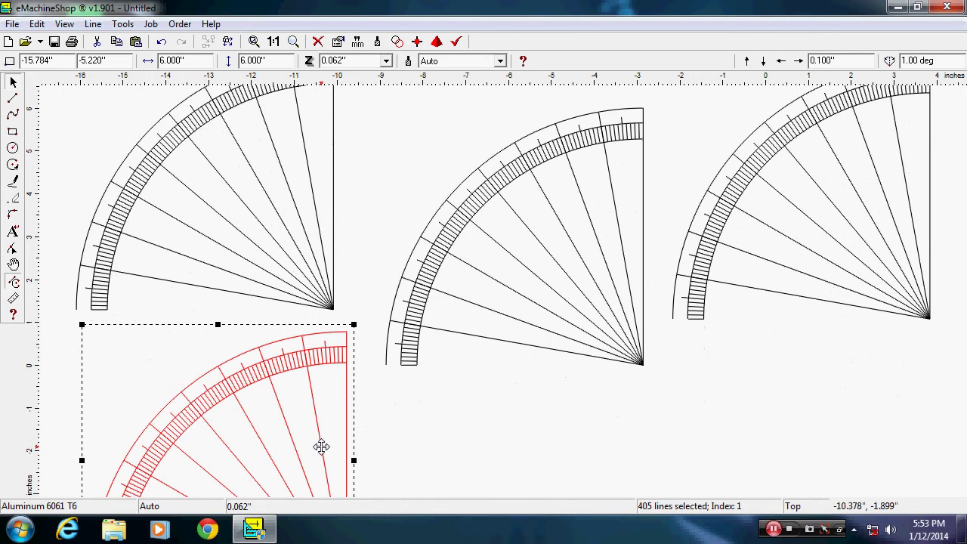
{"action": "scroll", "coordinate": [321, 447], "scroll_direction": "down", "scroll_amount": 2}
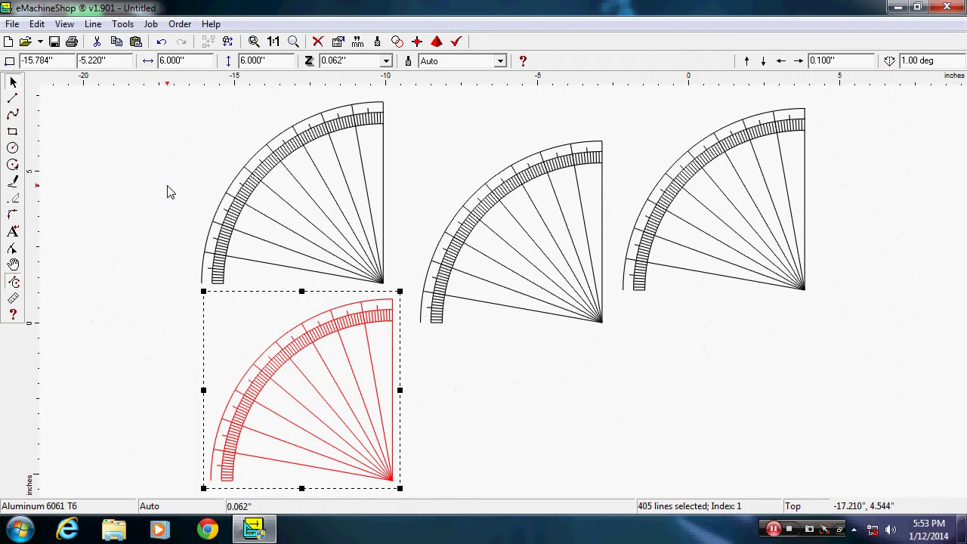
Rotate the current copy 90° and the middle quarter protractor 180°
{"action": "type", "text": "r"}
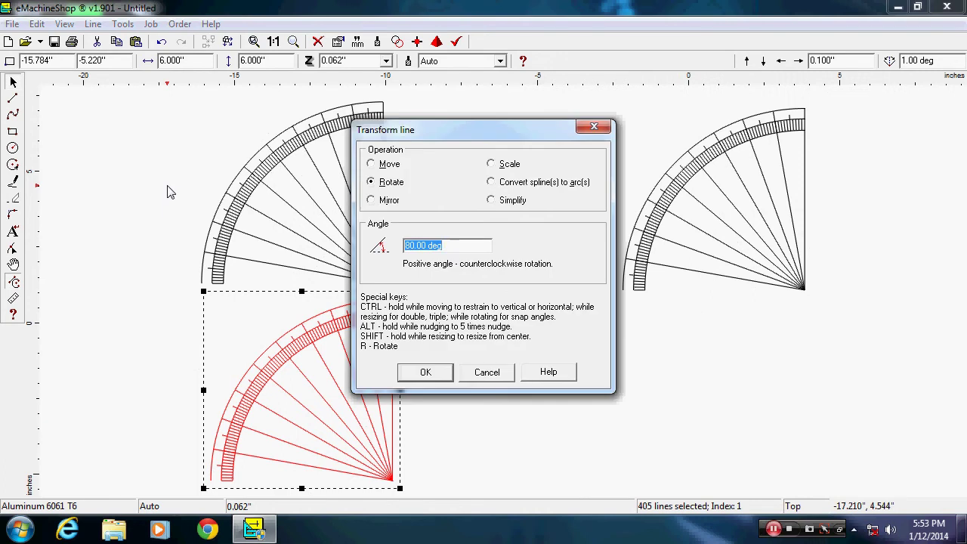
{"action": "type", "text": "90"}
{"action": "key", "text": "Return"}
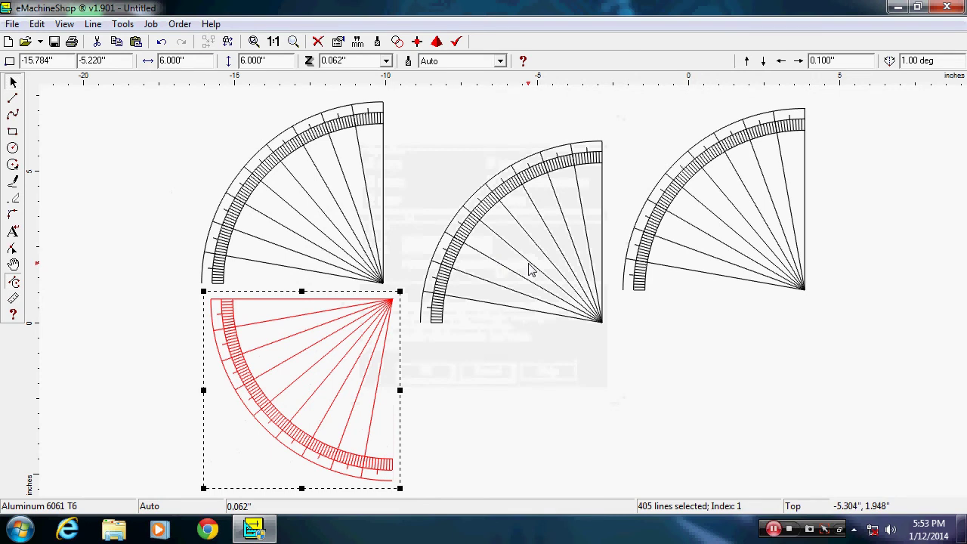
{"action": "key", "text": "Escape"}
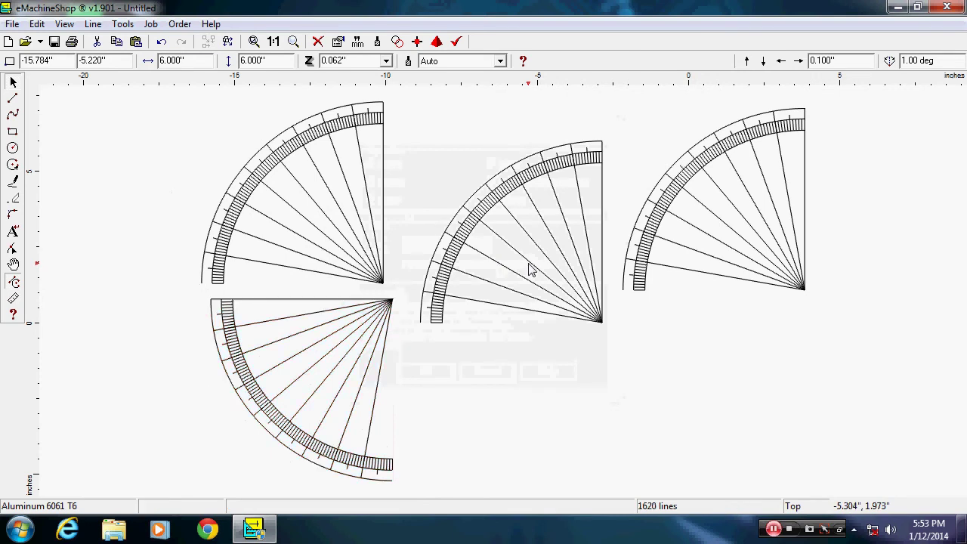
{"action": "left_click", "coordinate": [531, 270]}
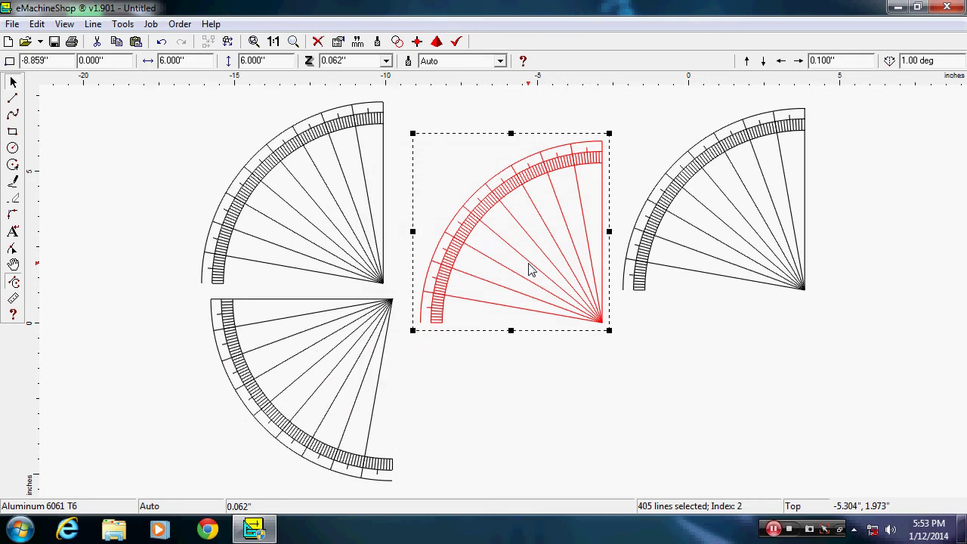
{"action": "type", "text": "r180"}
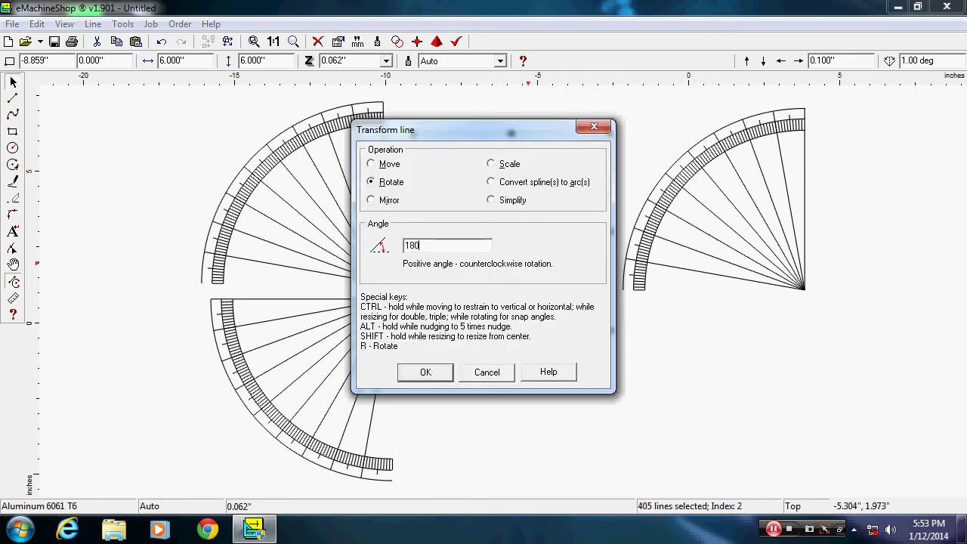
{"action": "key", "text": "Return"}
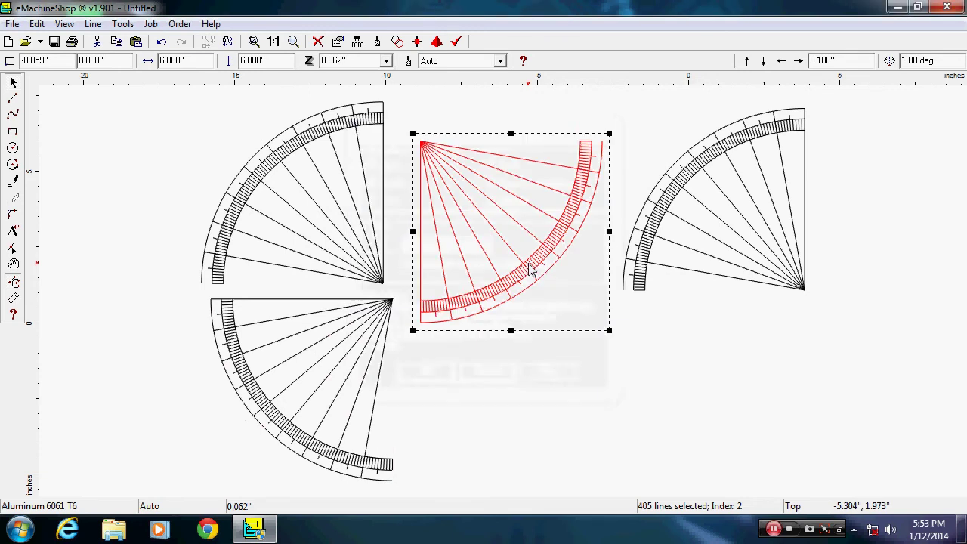
Rotate the right quarter protractor 270°
{"action": "left_click", "coordinate": [725, 232]}
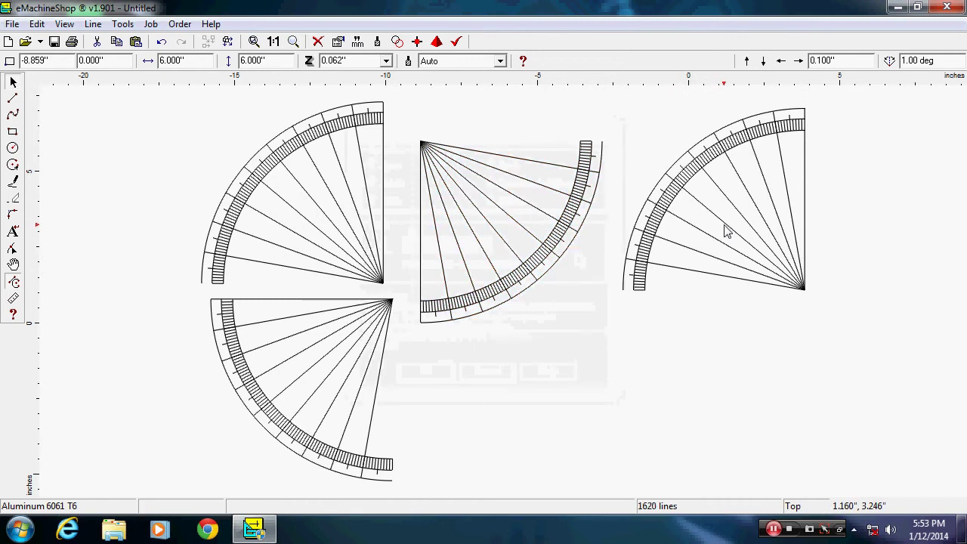
{"action": "left_click", "coordinate": [725, 232]}
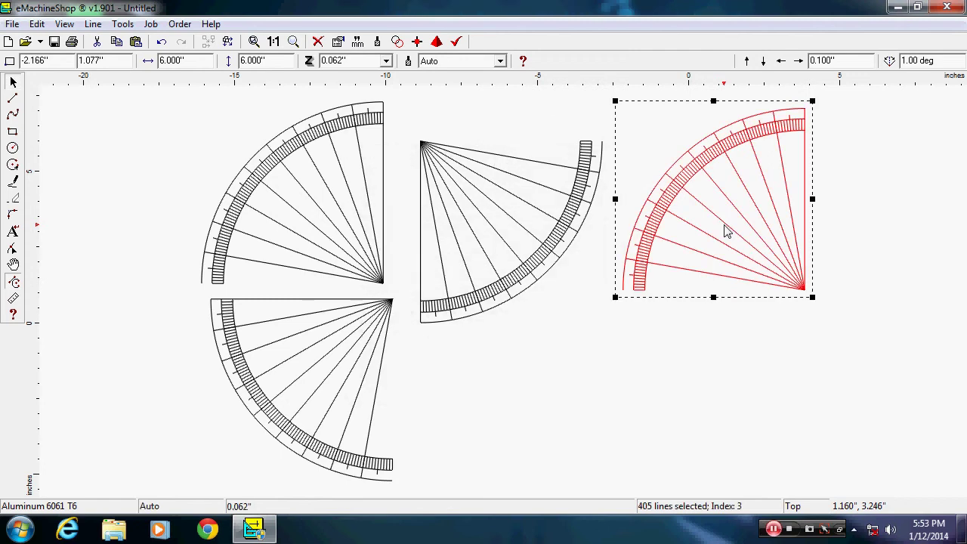
{"action": "type", "text": "r"}
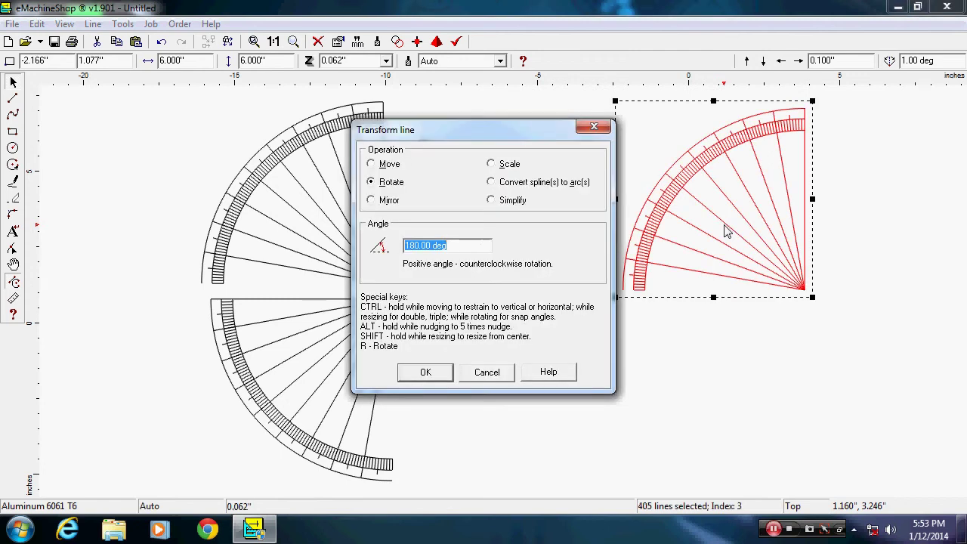
{"action": "type", "text": "270"}
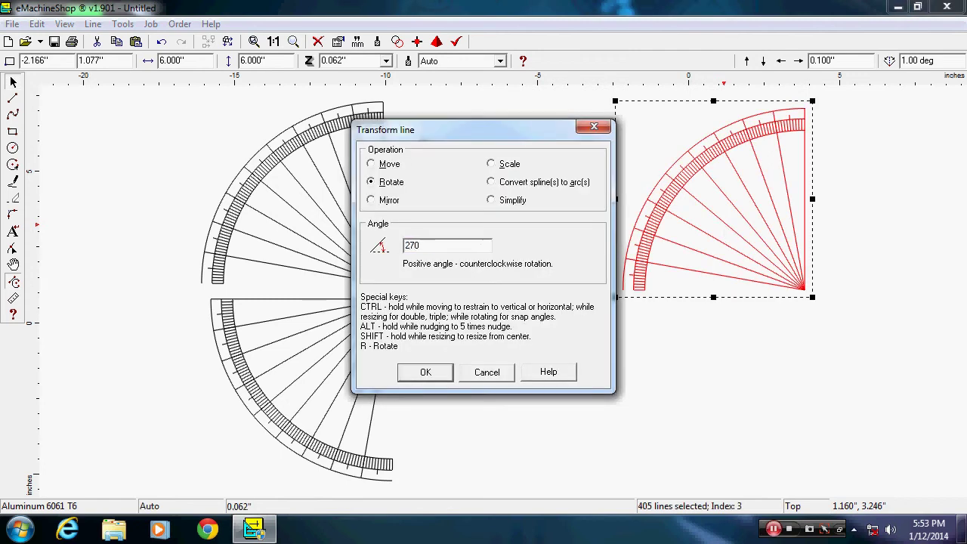
{"action": "key", "text": "Return"}
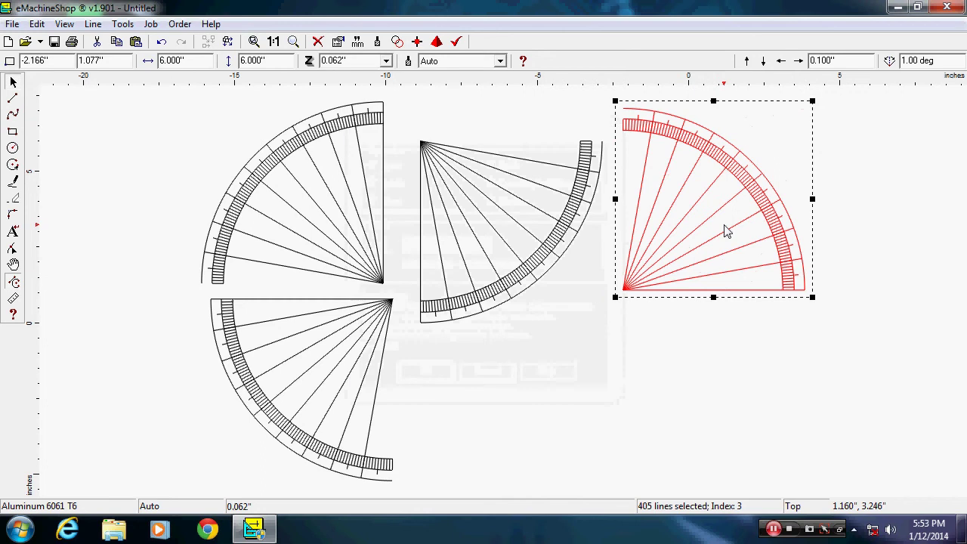
Snap the lower-left, middle and right quarters' apexes onto one shared centre to close the circle
{"action": "left_click", "coordinate": [302, 351]}
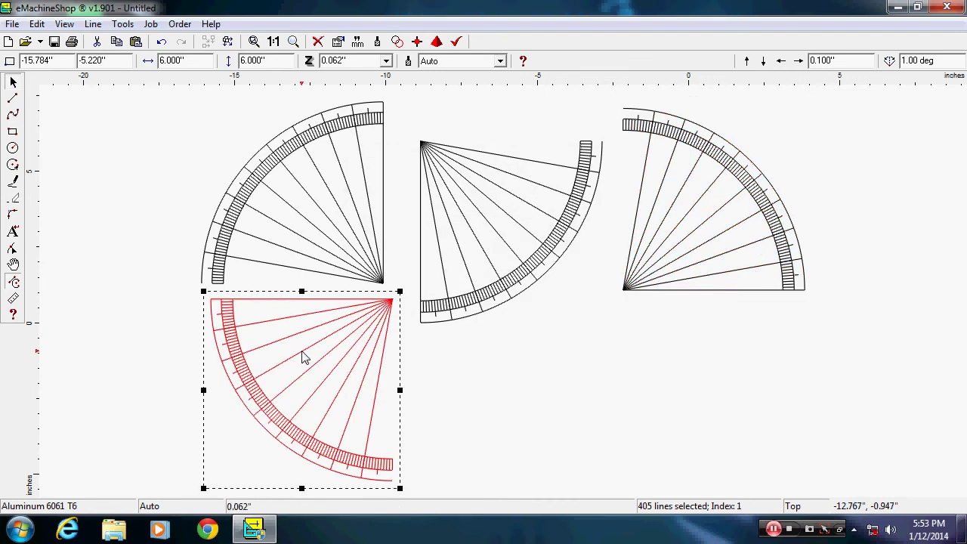
{"action": "mouse_move", "coordinate": [303, 355]}
{"action": "left_mouse_down"}
{"action": "mouse_move", "coordinate": [291, 340]}
{"action": "mouse_move", "coordinate": [302, 350]}
{"action": "left_mouse_up"}
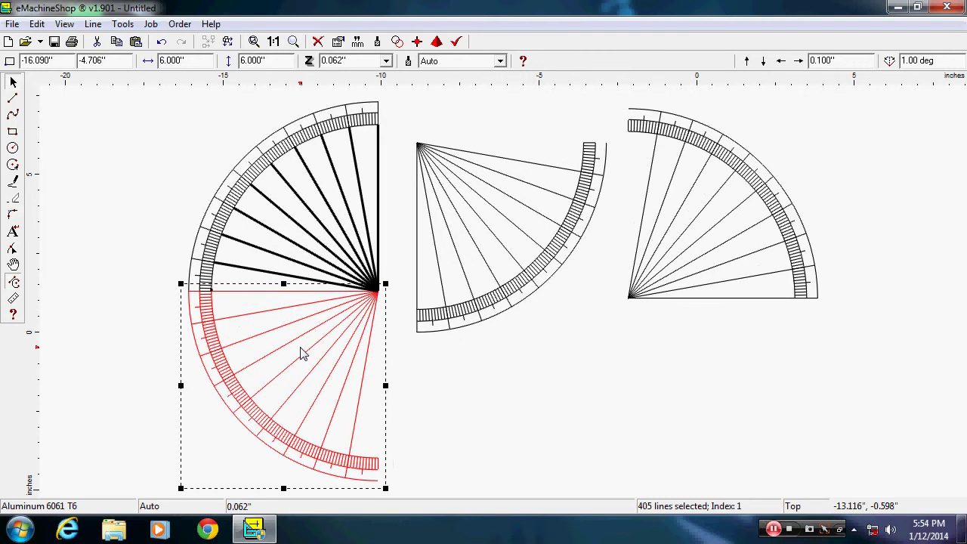
{"action": "left_click", "coordinate": [468, 234]}
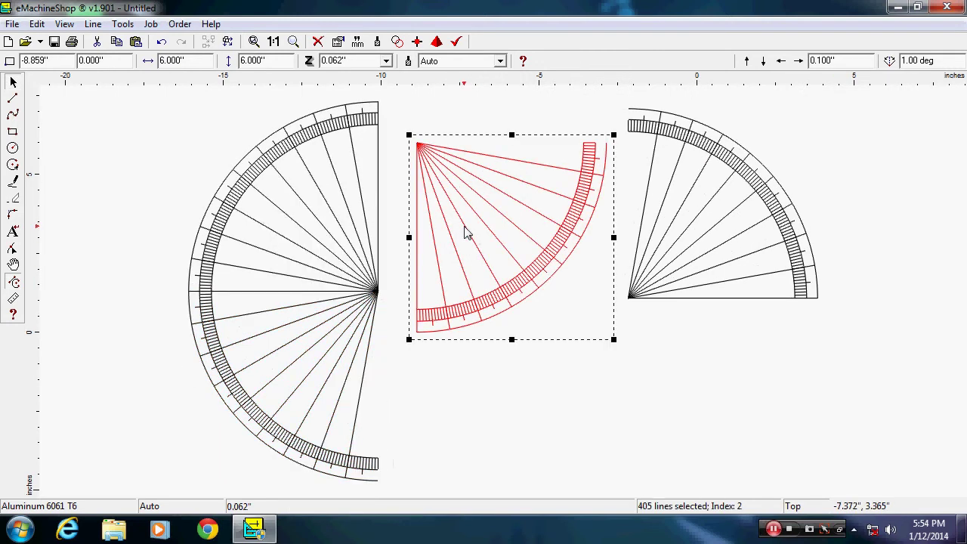
{"action": "left_click_drag", "start_coordinate": [467, 234], "coordinate": [433, 383]}
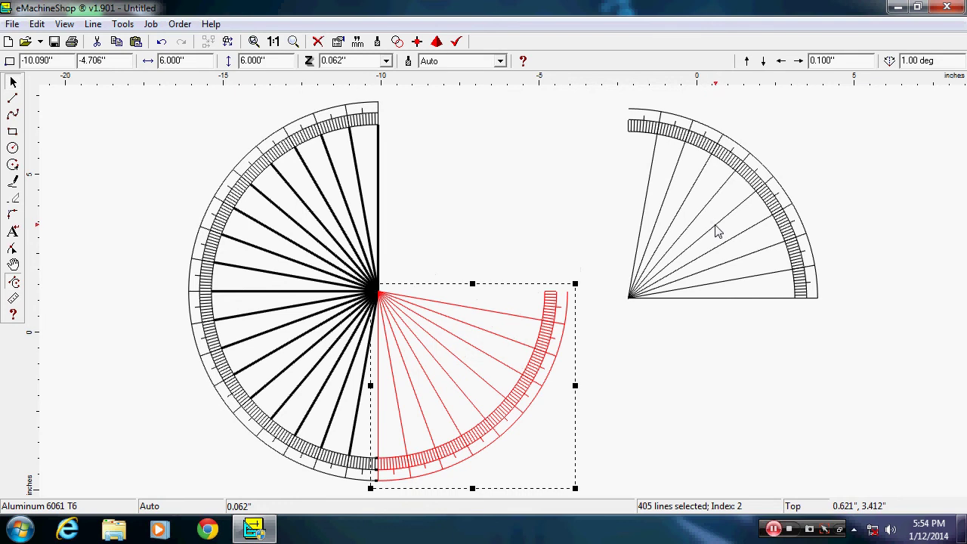
{"action": "key", "text": "Tab"}
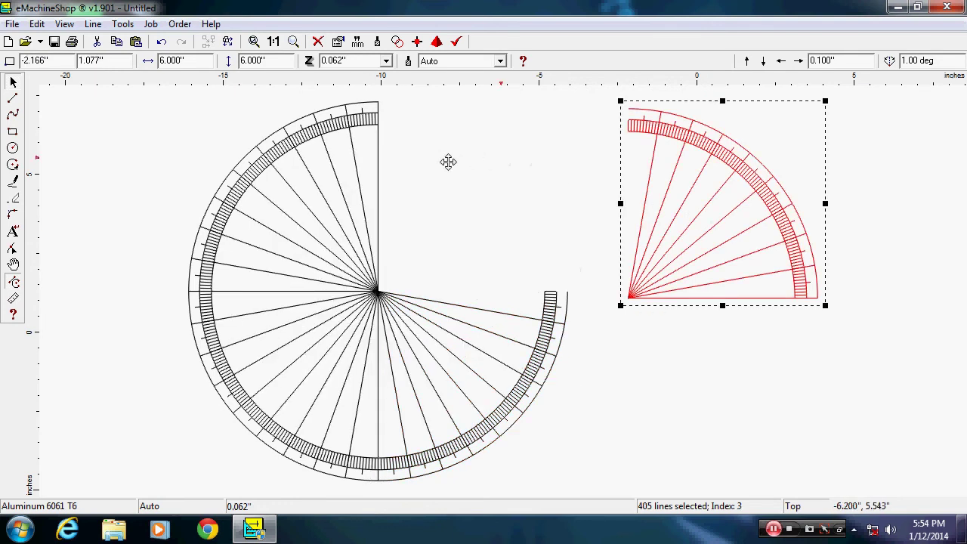
{"action": "left_click_drag", "start_coordinate": [714, 224], "coordinate": [472, 211]}
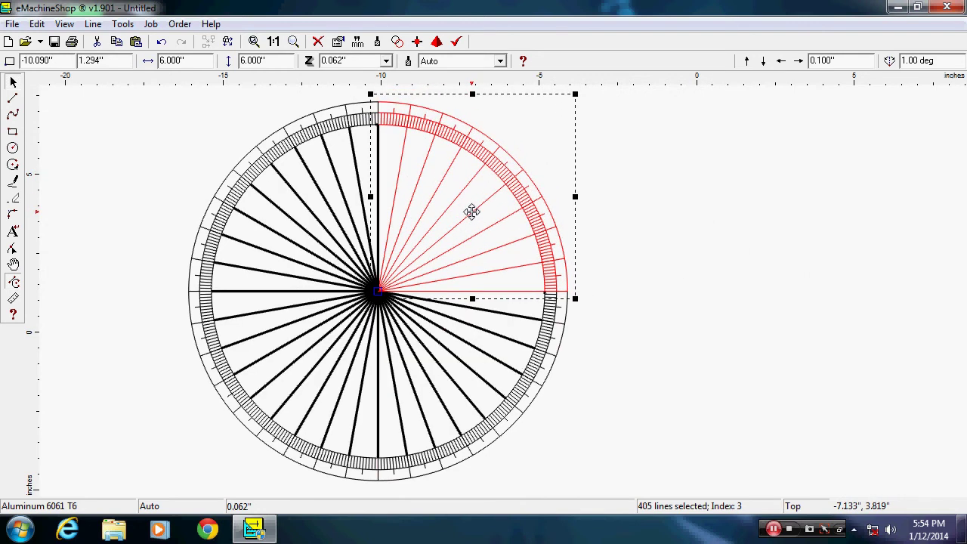
{"action": "scroll", "coordinate": [472, 212], "scroll_direction": "left", "scroll_amount": 3}
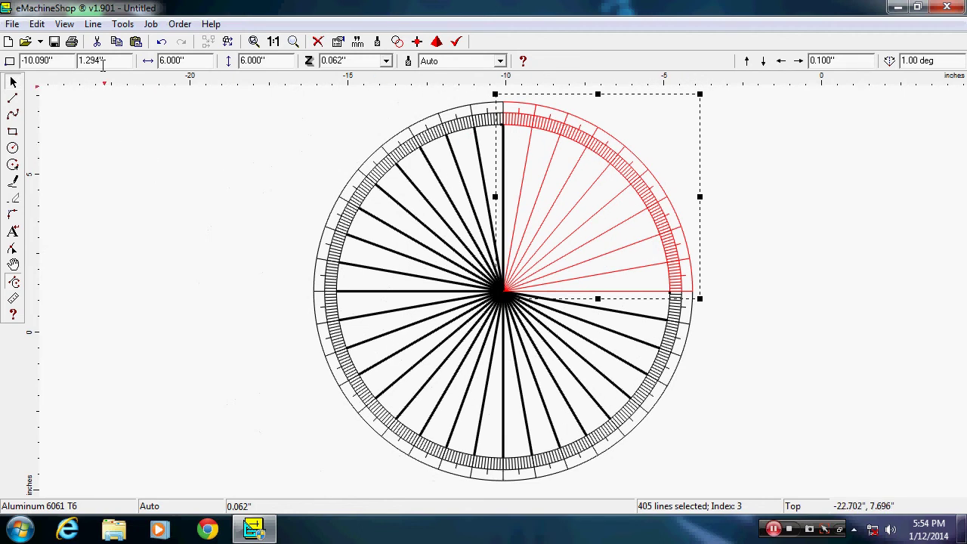
Select all and ungroup the assembled wheel into 1620 separate lines
{"action": "left_click", "coordinate": [37, 24]}
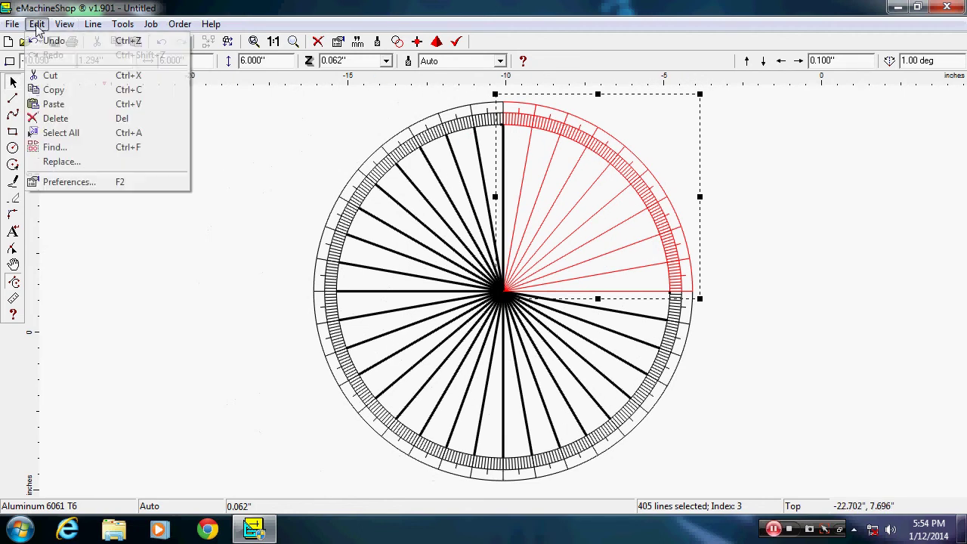
{"action": "left_click", "coordinate": [76, 134]}
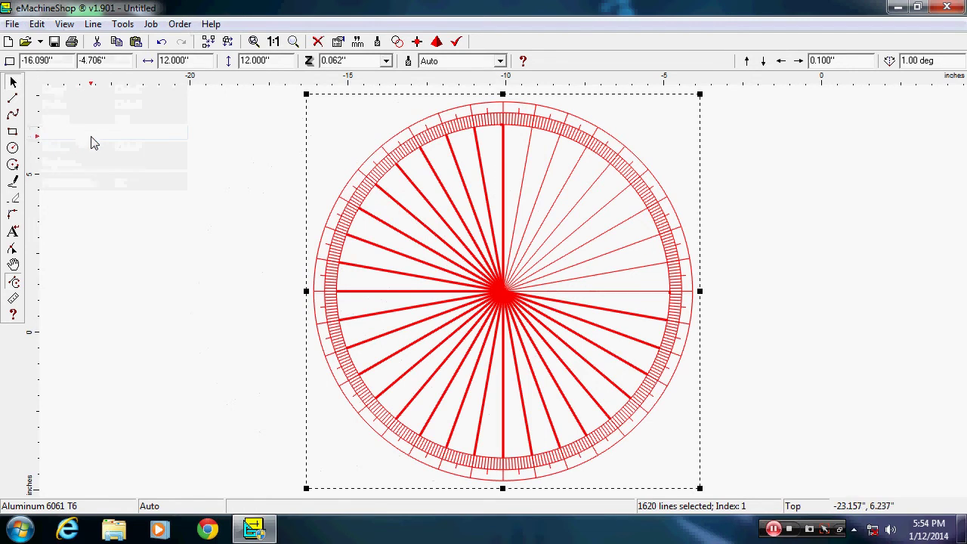
{"action": "left_click", "coordinate": [93, 24]}
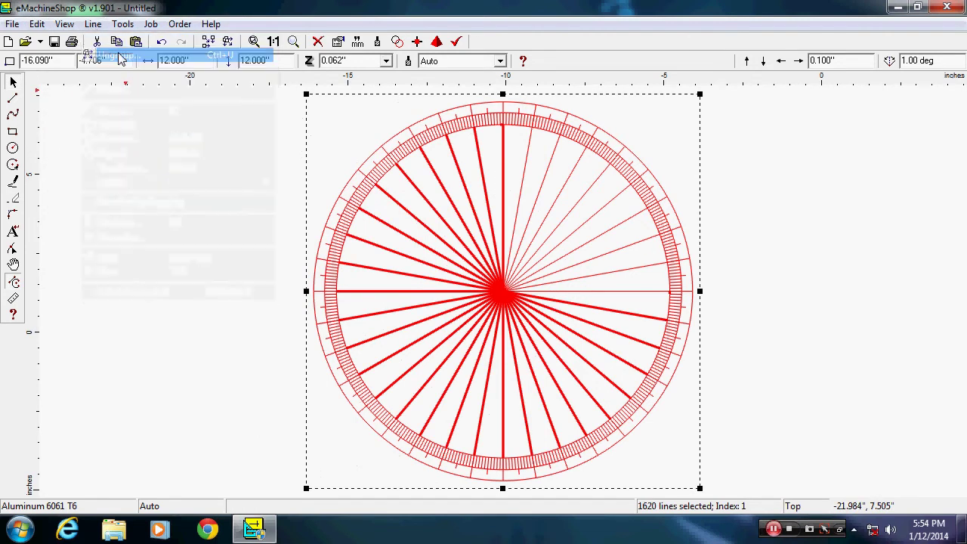
{"action": "left_click", "coordinate": [159, 192]}
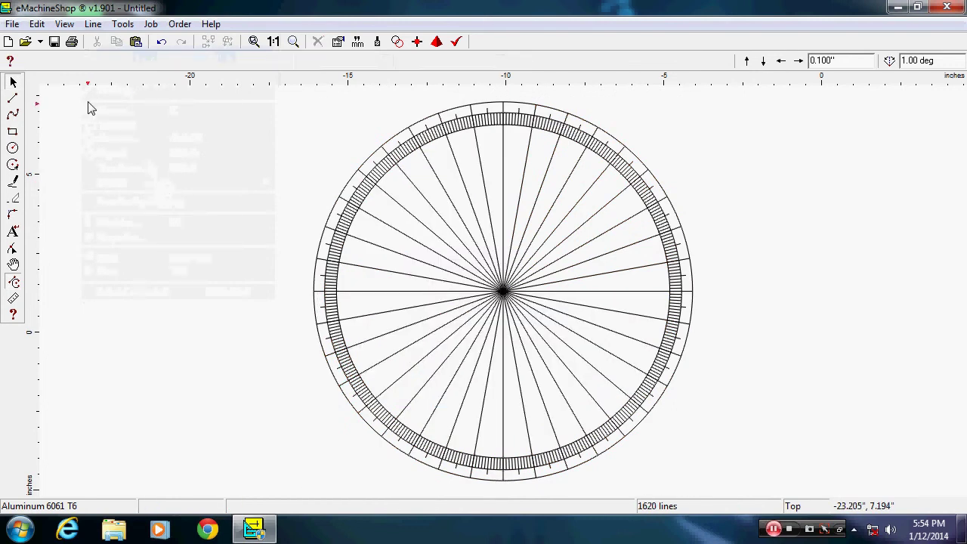
{"action": "left_click", "coordinate": [36, 24]}
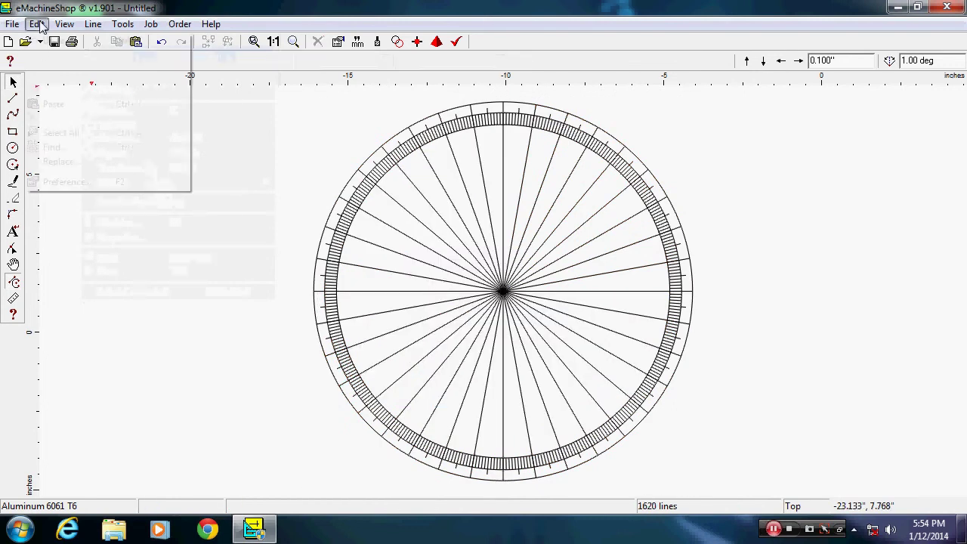
{"action": "left_click", "coordinate": [60, 133]}
{"action": "left_click", "coordinate": [93, 24]}
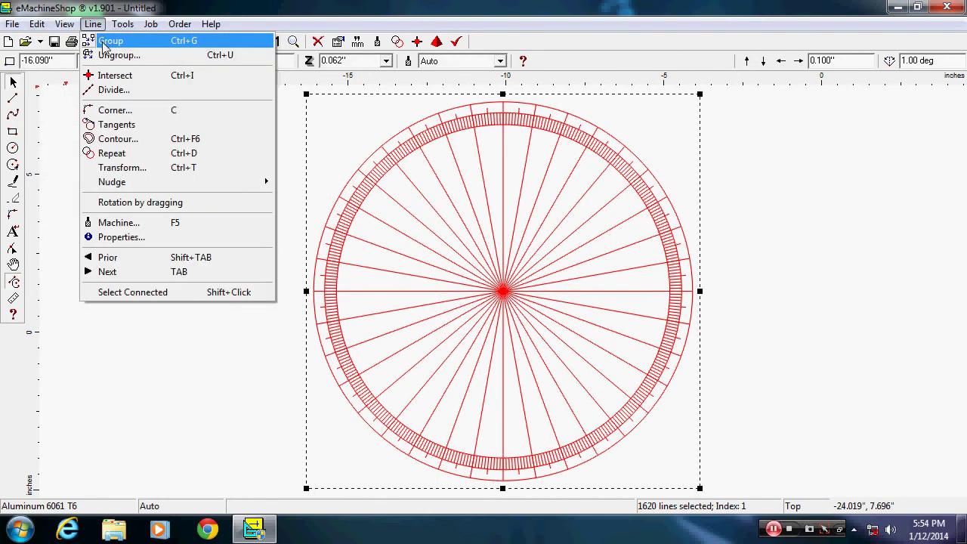
{"action": "left_click", "coordinate": [110, 57]}
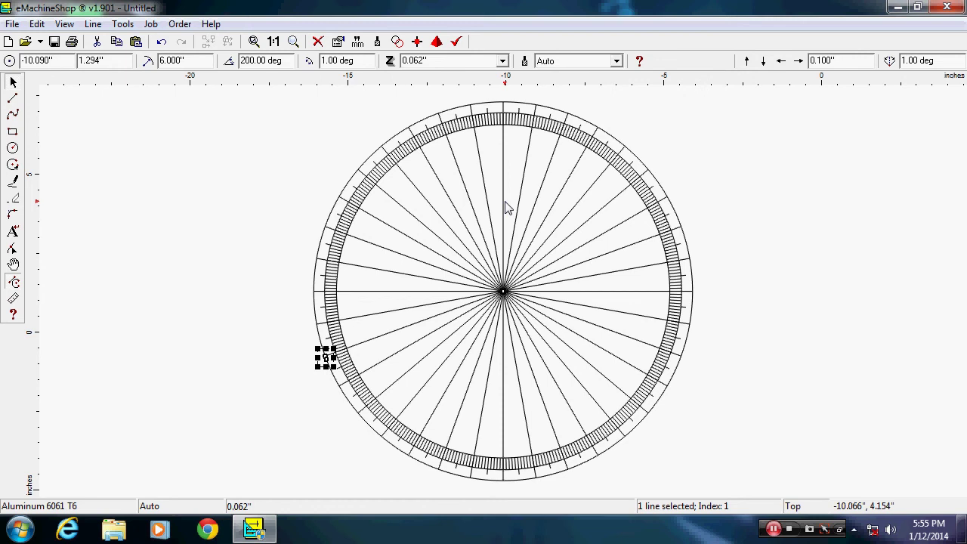
Select the 36 radial spokes one by one clockwise from the top vertical spoke
{"action": "left_click", "coordinate": [827, 251]}
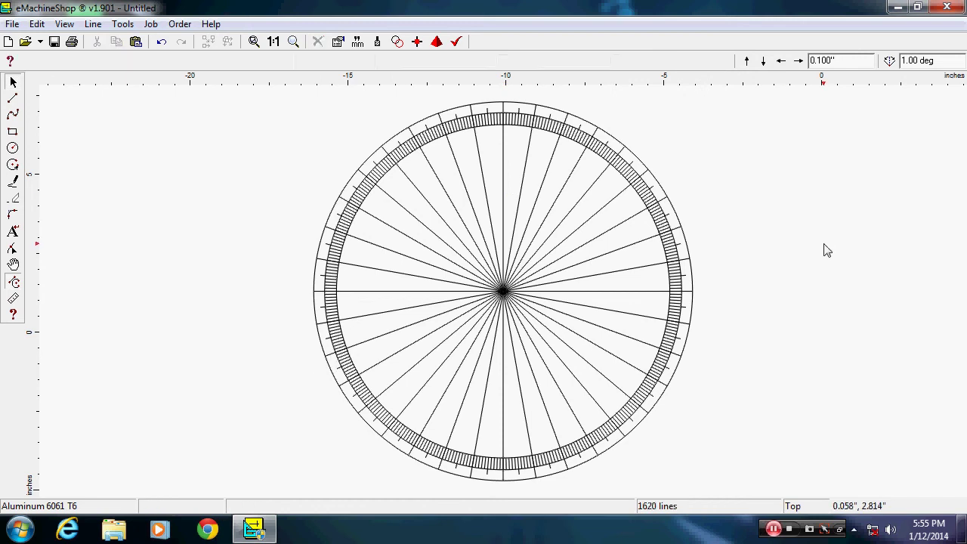
{"action": "left_click", "coordinate": [505, 179]}
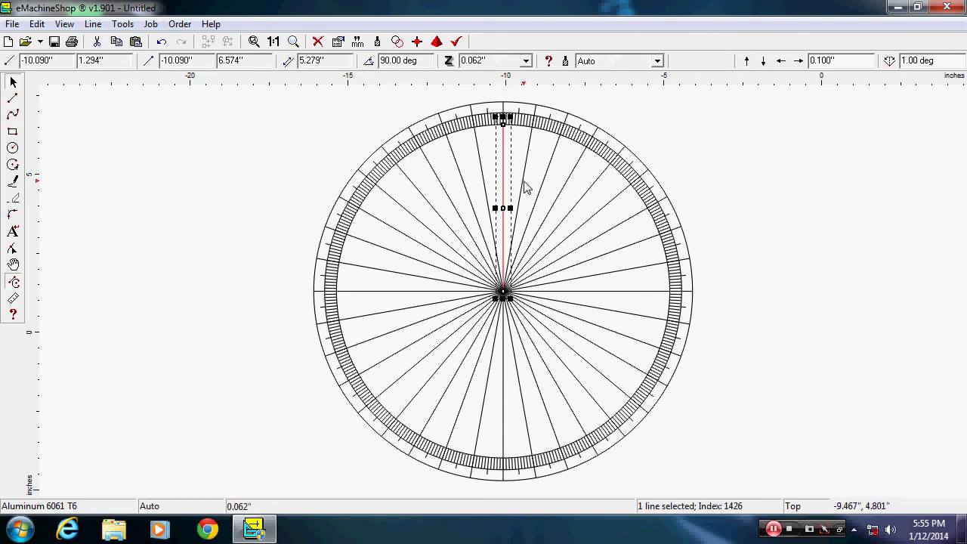
{"action": "left_click", "coordinate": [522, 181], "text": "shift"}
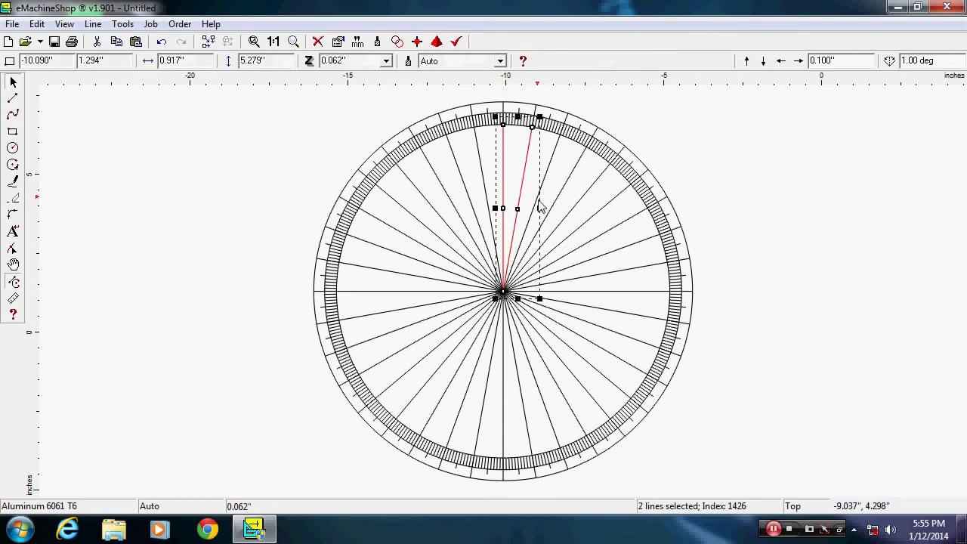
{"action": "left_click", "coordinate": [537, 205], "text": "shift"}
{"action": "left_click", "coordinate": [548, 221], "text": "shift"}
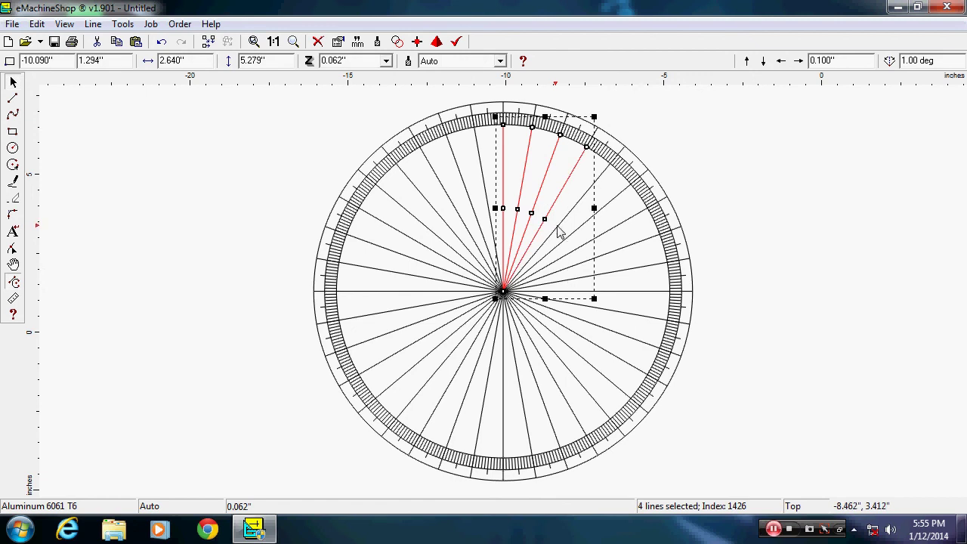
{"action": "left_click", "coordinate": [557, 225], "text": "shift"}
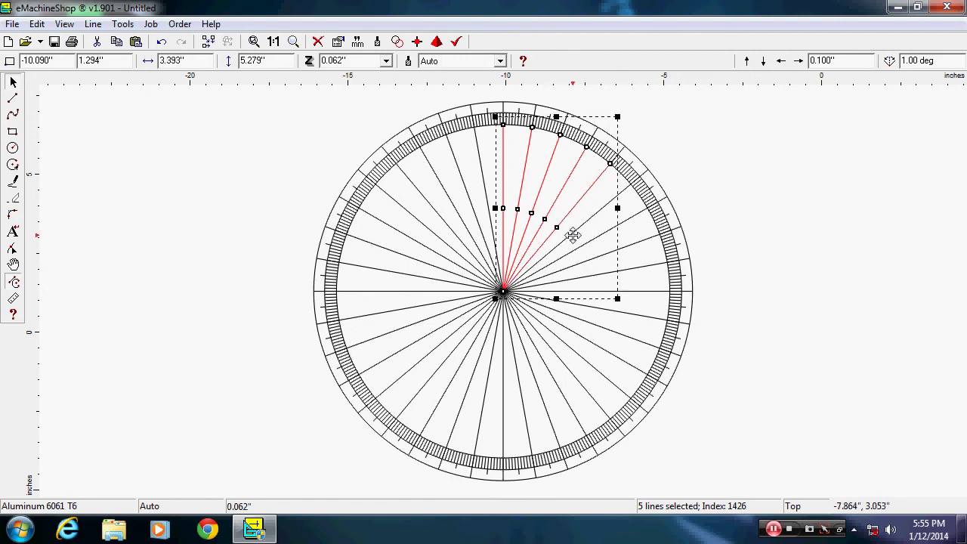
{"action": "left_click", "coordinate": [574, 232], "text": "shift"}
{"action": "left_click", "coordinate": [579, 247], "text": "shift"}
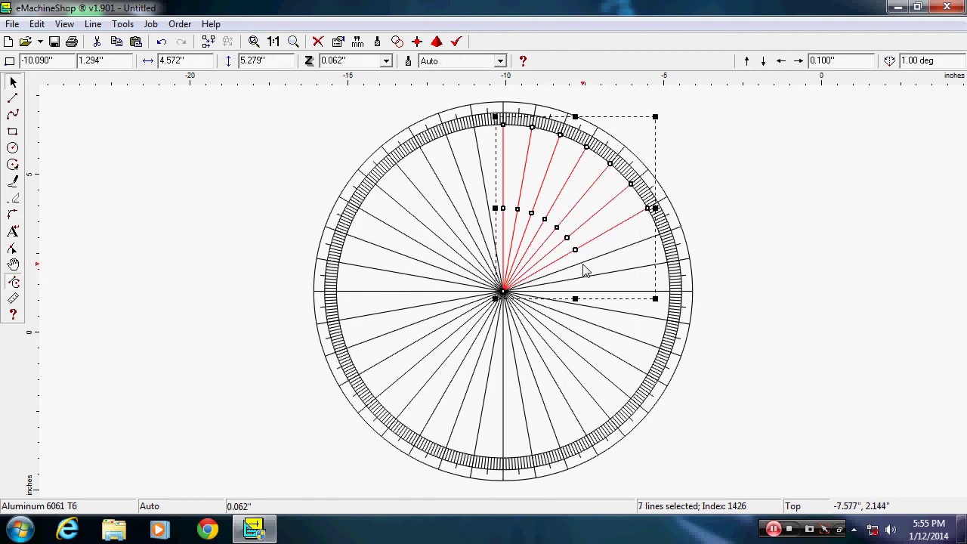
{"action": "left_click", "coordinate": [579, 263], "text": "shift"}
{"action": "left_click", "coordinate": [588, 276], "text": "shift"}
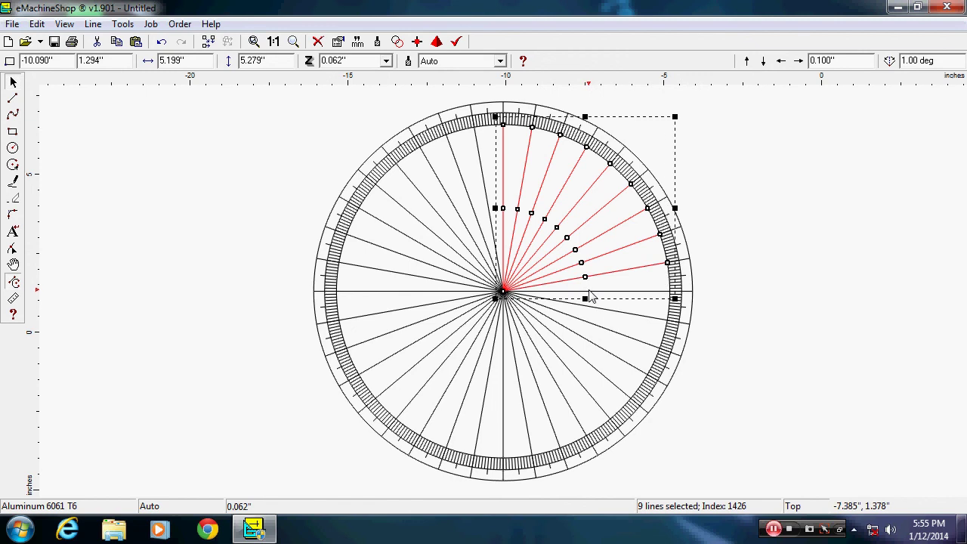
{"action": "left_click", "coordinate": [590, 291], "text": "shift"}
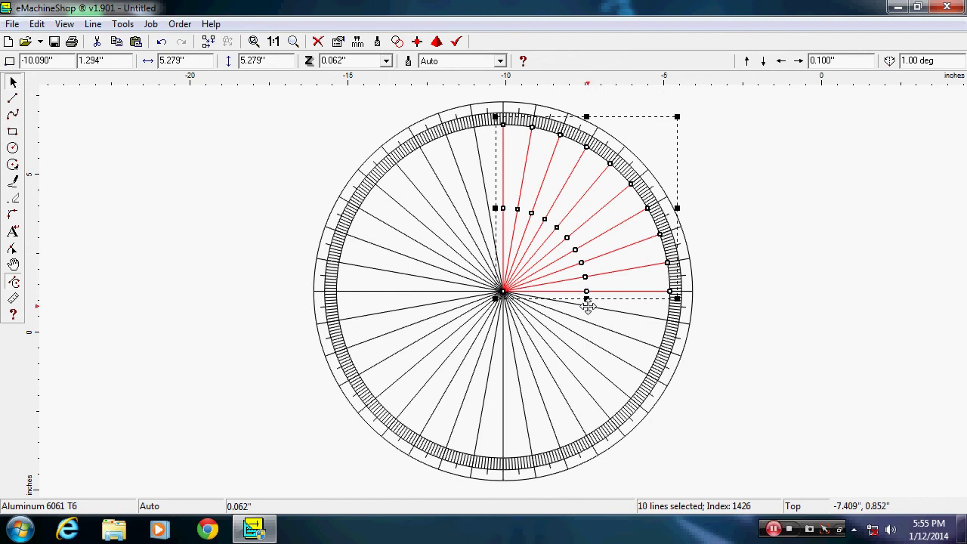
{"action": "left_click", "coordinate": [588, 306], "text": "shift"}
{"action": "left_click", "coordinate": [583, 320], "text": "shift"}
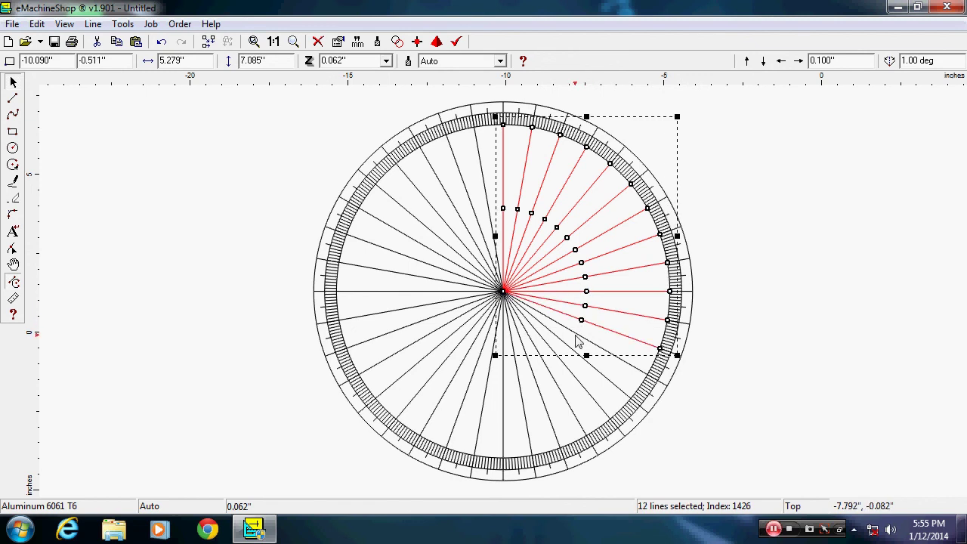
{"action": "left_click", "coordinate": [574, 336], "text": "shift"}
{"action": "left_click", "coordinate": [563, 346], "text": "shift"}
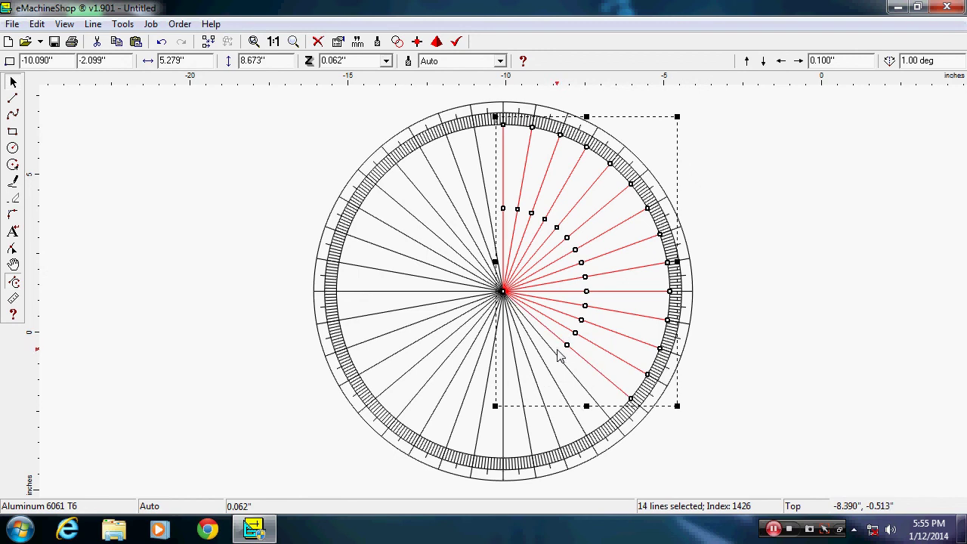
{"action": "left_click", "coordinate": [554, 352], "text": "shift"}
{"action": "left_click", "coordinate": [547, 368], "text": "shift"}
{"action": "left_click", "coordinate": [530, 370], "text": "shift"}
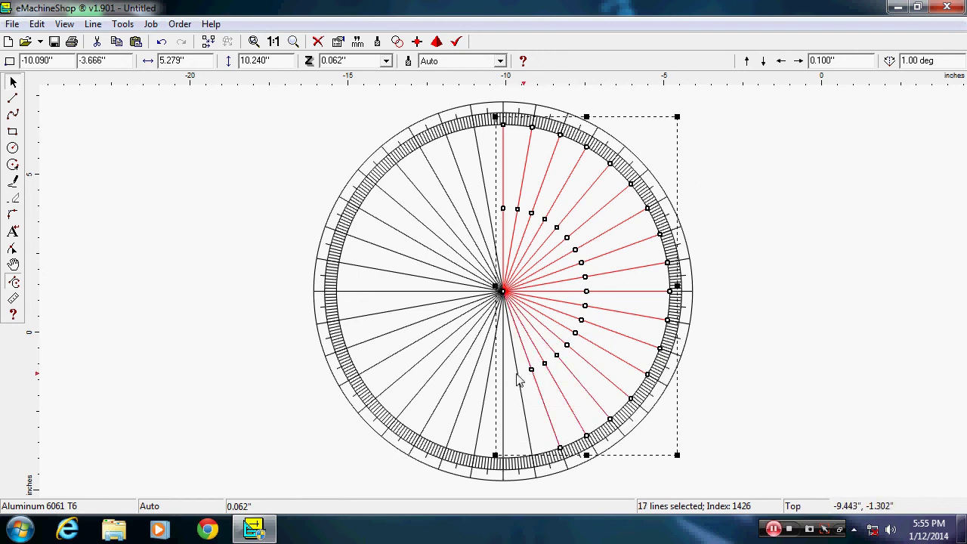
{"action": "left_click", "coordinate": [516, 372], "text": "shift"}
{"action": "left_click", "coordinate": [504, 379], "text": "shift"}
{"action": "left_click", "coordinate": [489, 378], "text": "shift"}
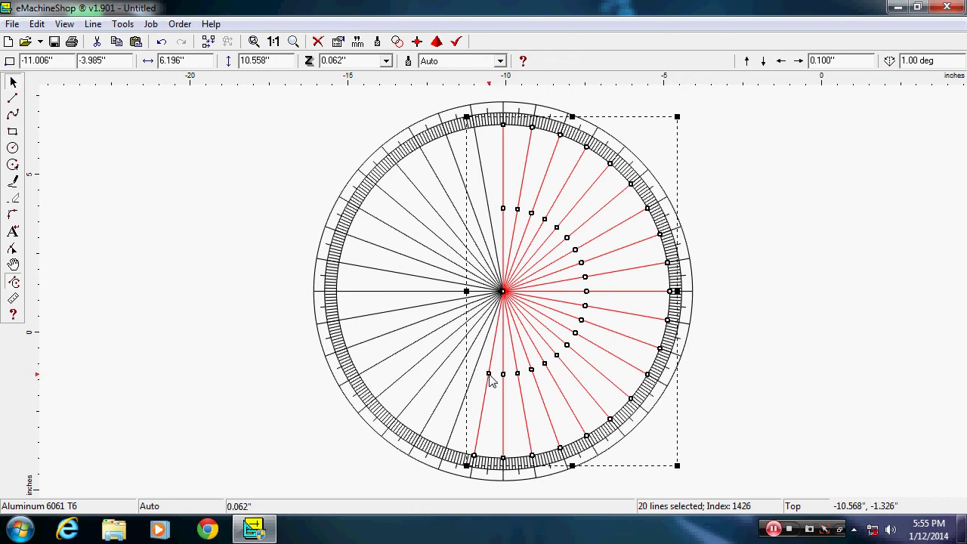
{"action": "left_click", "coordinate": [473, 371], "text": "shift"}
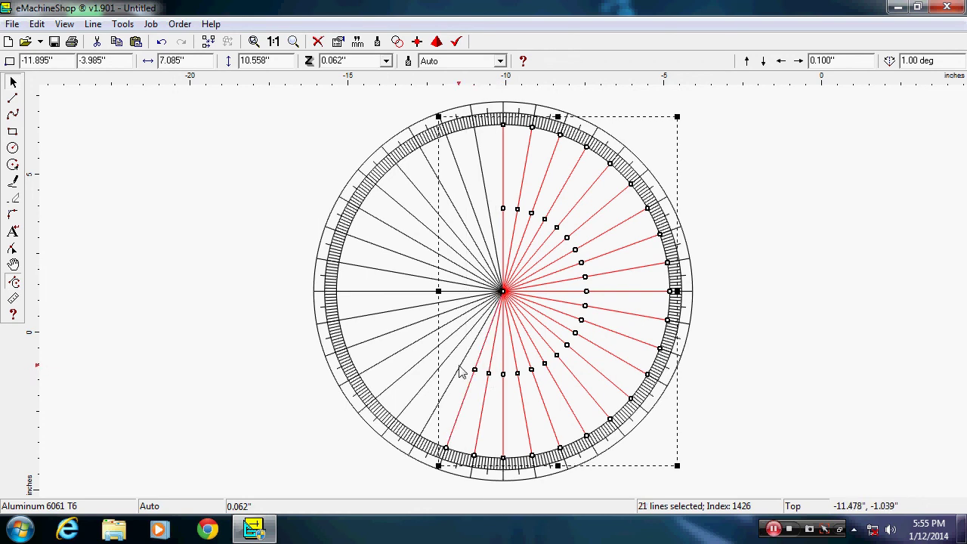
{"action": "left_click", "coordinate": [453, 362], "text": "shift"}
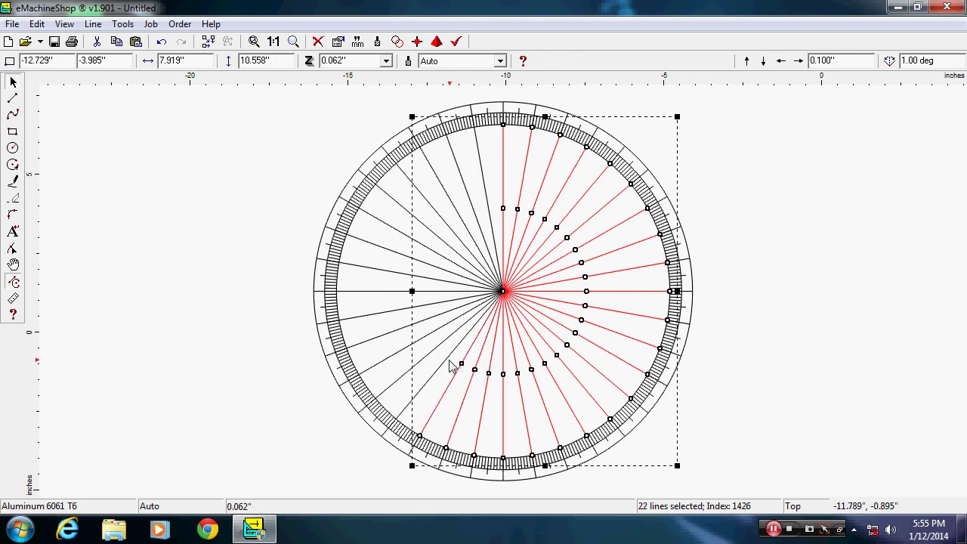
{"action": "left_click", "coordinate": [448, 357], "text": "shift"}
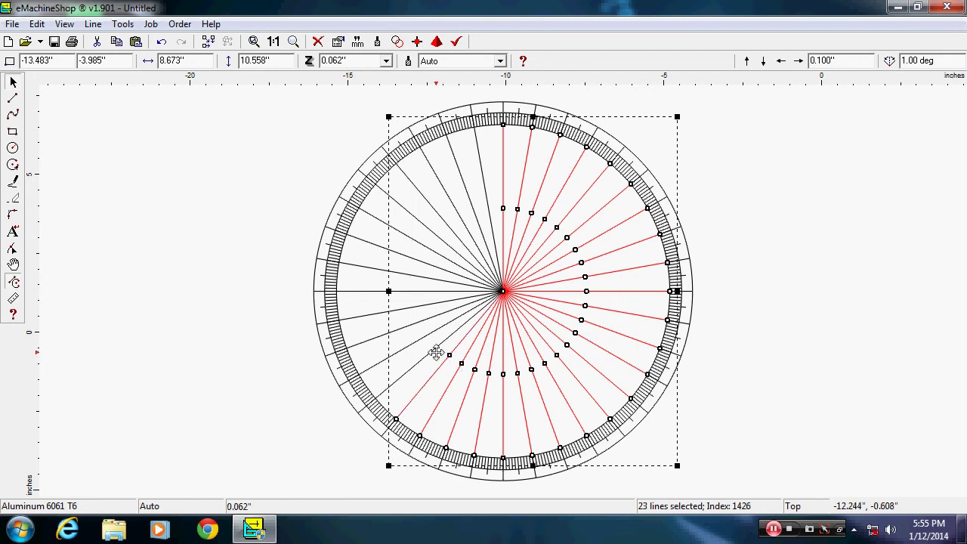
{"action": "left_click", "coordinate": [435, 348], "text": "shift"}
{"action": "left_click", "coordinate": [413, 339], "text": "shift"}
{"action": "left_click", "coordinate": [411, 329], "text": "shift"}
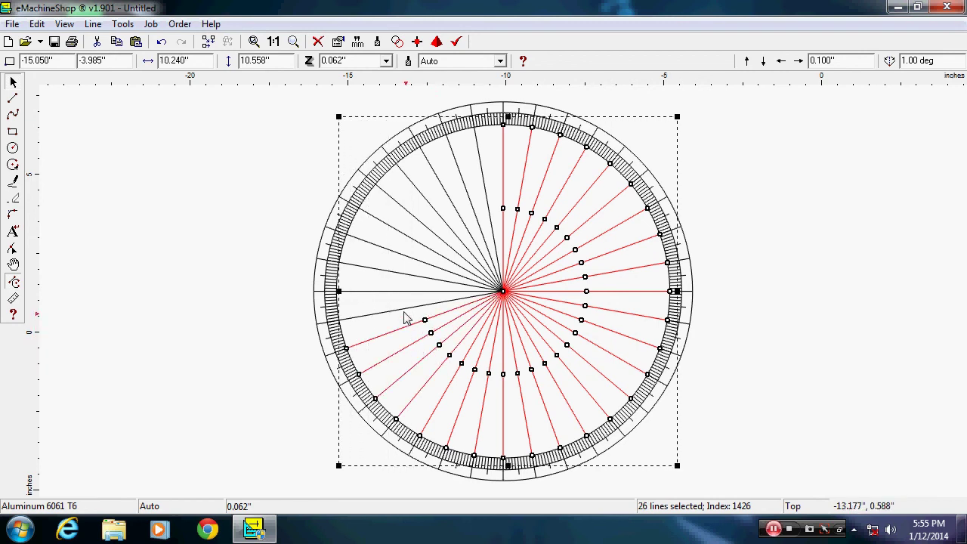
{"action": "left_click", "coordinate": [402, 308], "text": "shift"}
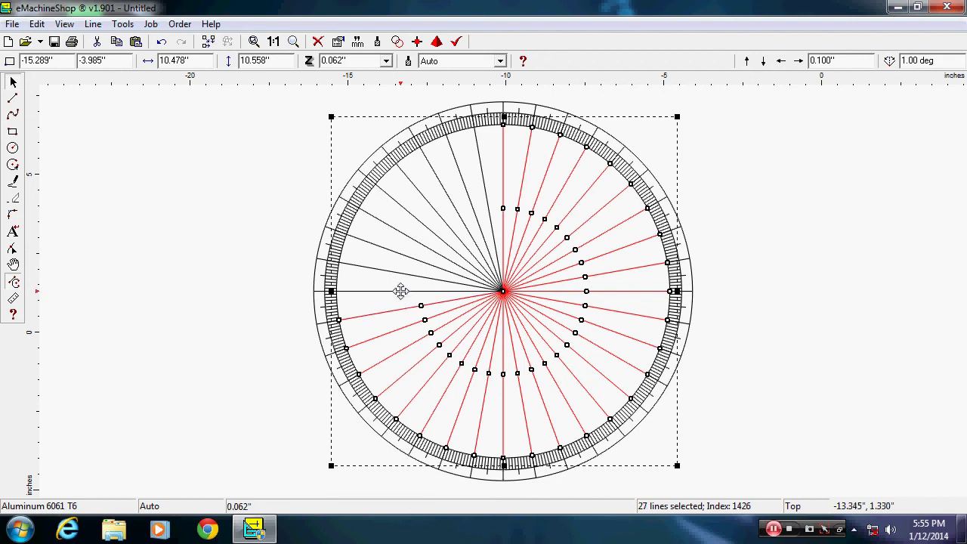
{"action": "left_click", "coordinate": [401, 291], "text": "shift"}
{"action": "left_click", "coordinate": [402, 273], "text": "shift"}
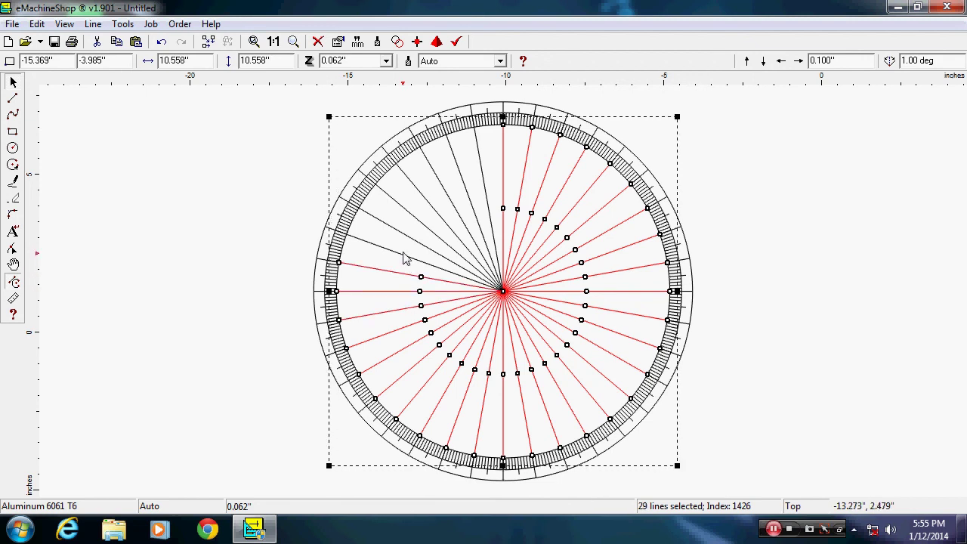
{"action": "left_click", "coordinate": [401, 255], "text": "shift"}
{"action": "left_click", "coordinate": [410, 237], "text": "shift"}
{"action": "left_click", "coordinate": [431, 231], "text": "shift"}
{"action": "left_click", "coordinate": [450, 225], "text": "shift"}
{"action": "left_click", "coordinate": [457, 217], "text": "shift"}
{"action": "left_click", "coordinate": [475, 211], "text": "shift"}
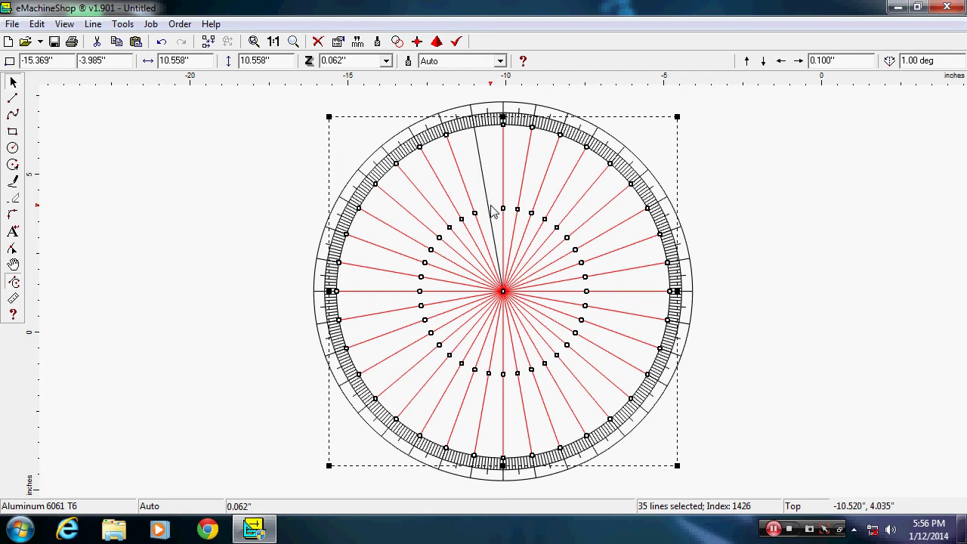
{"action": "left_click", "coordinate": [490, 205], "text": "shift"}
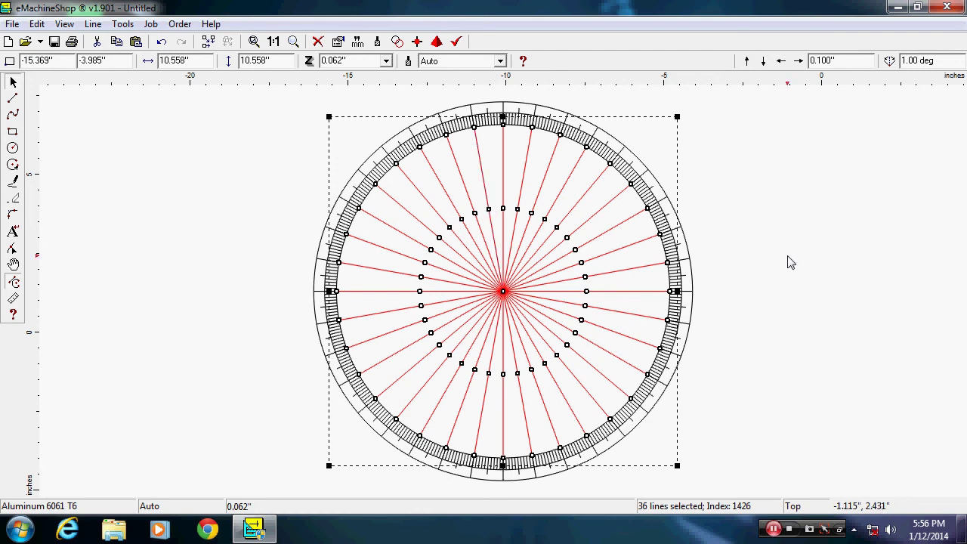
Delete the 36 selected spokes, leaving 1584 ring lines
{"action": "key", "text": "Delete"}
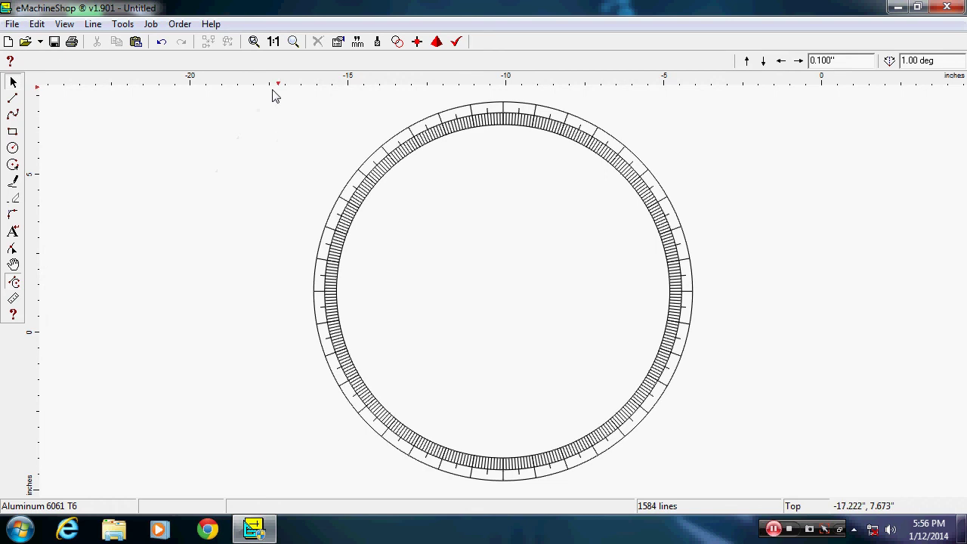
Box-select the whole ring, group its 1584 lines into one part, and copy it
{"action": "left_click_drag", "start_coordinate": [267, 91], "coordinate": [748, 498]}
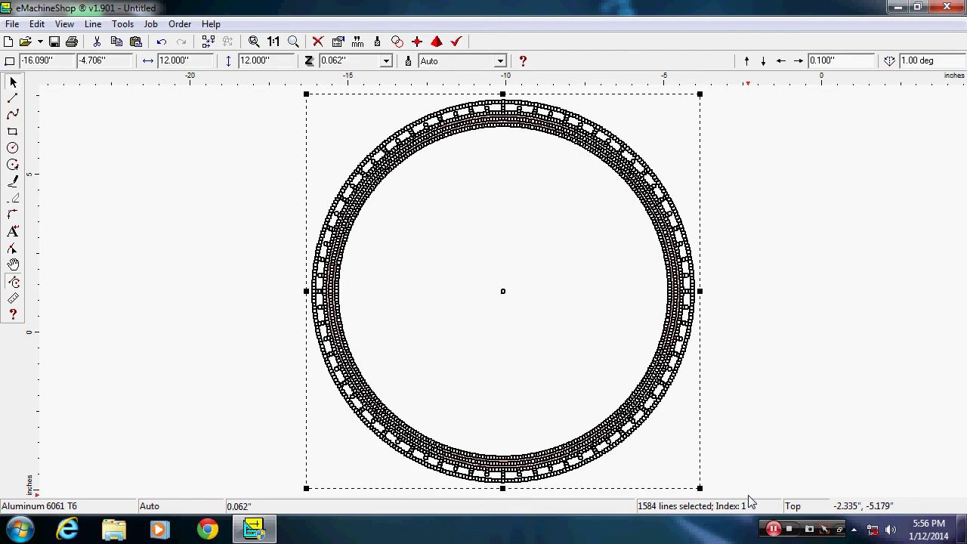
{"action": "left_click", "coordinate": [94, 25]}
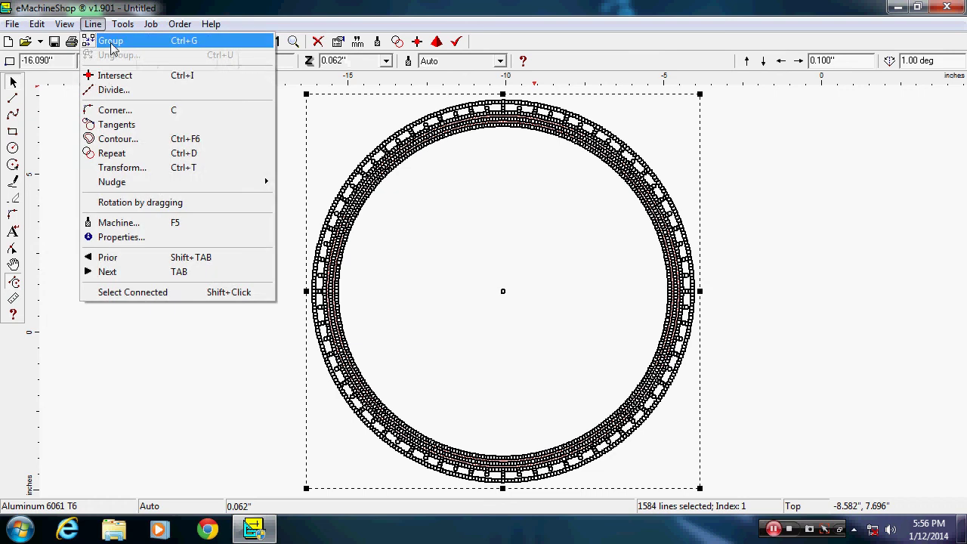
{"action": "left_click", "coordinate": [111, 43]}
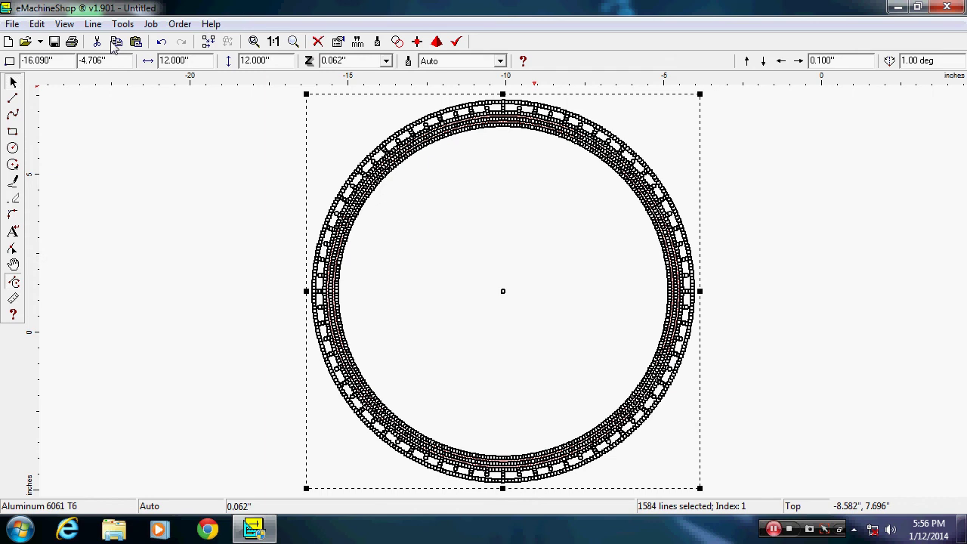
{"action": "left_click", "coordinate": [113, 43]}
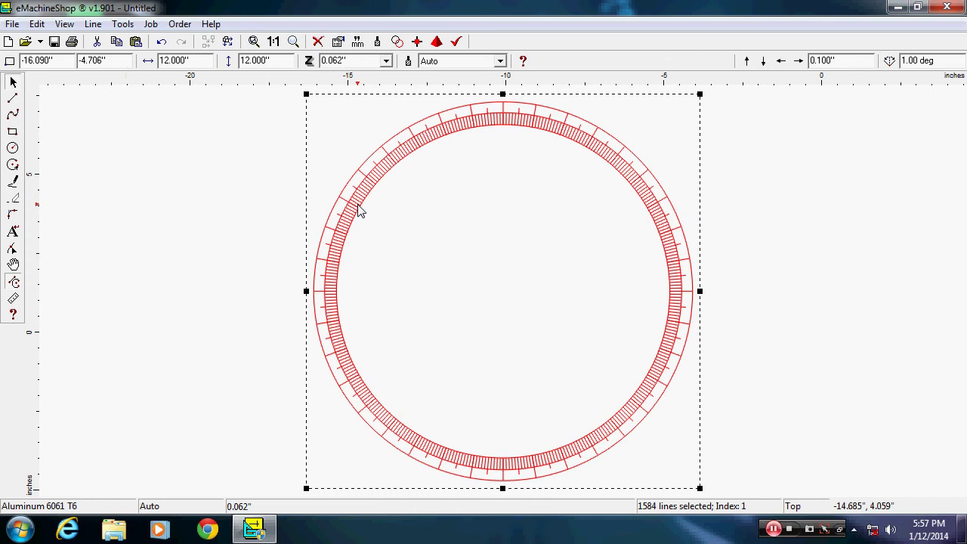
Move the grouped wheel about 24 inches left to roughly -40.569, -4.015 and re-centre the view
{"action": "left_click_drag", "start_coordinate": [359, 211], "coordinate": [6, 182]}
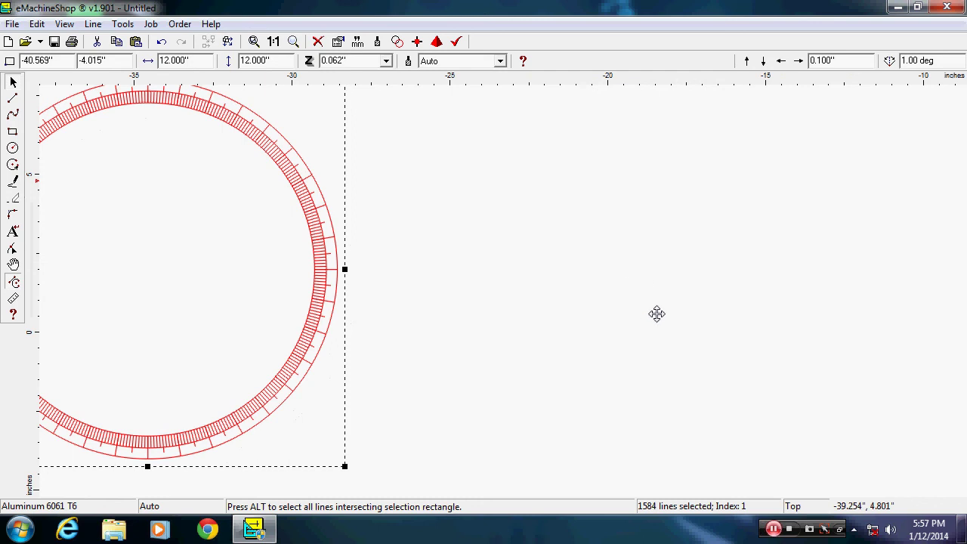
{"action": "key", "text": "Home"}
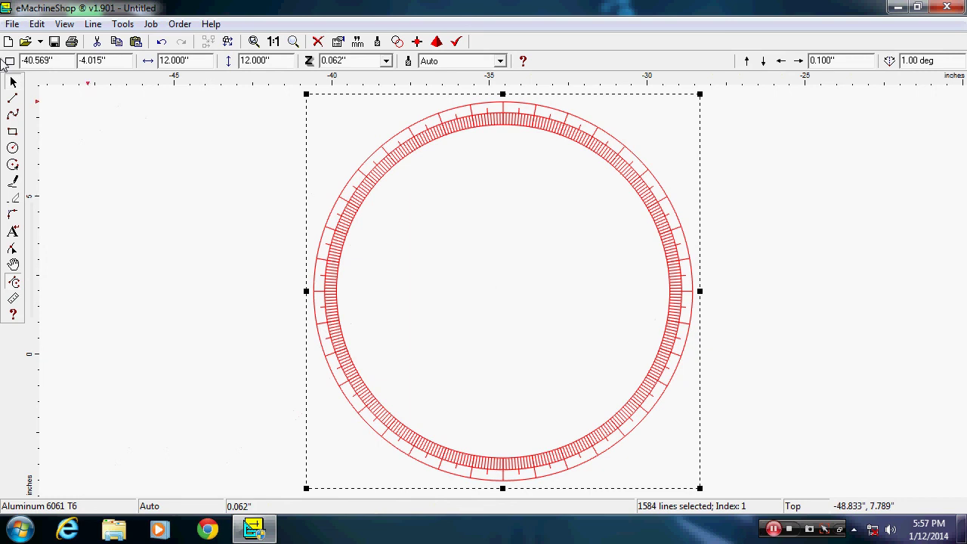
Save the drawing as '360 wheel 2.ems' in My Documents
{"action": "left_click", "coordinate": [12, 25]}
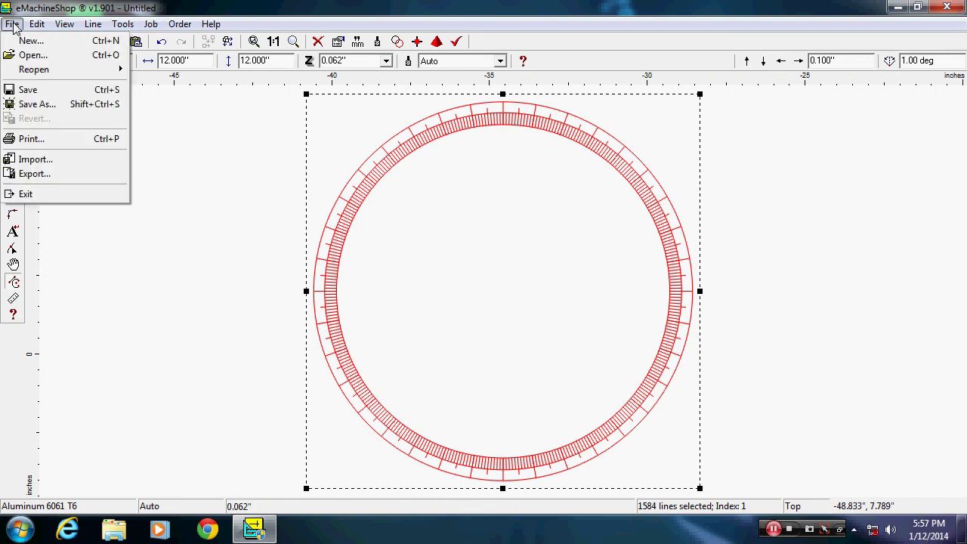
{"action": "left_click", "coordinate": [51, 104]}
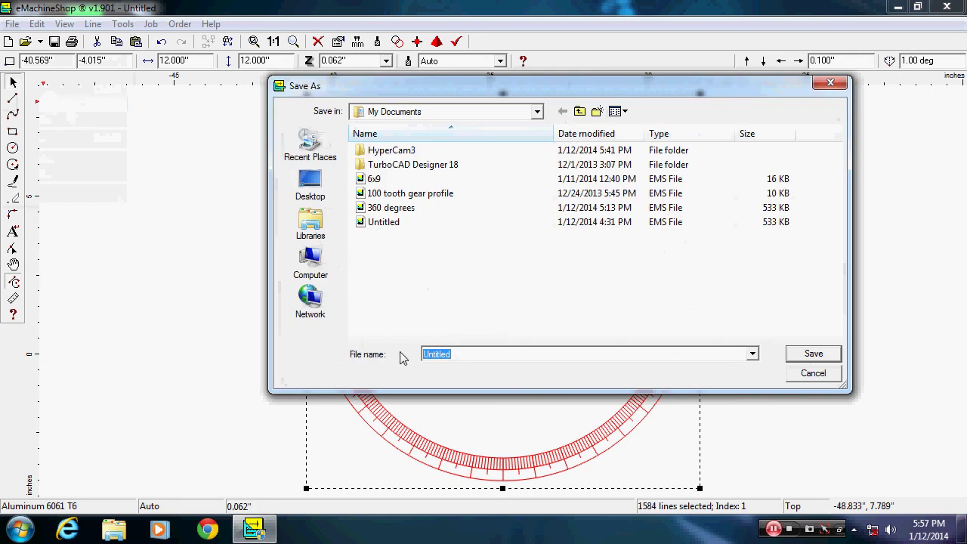
{"action": "type", "text": "360 wheel 2"}
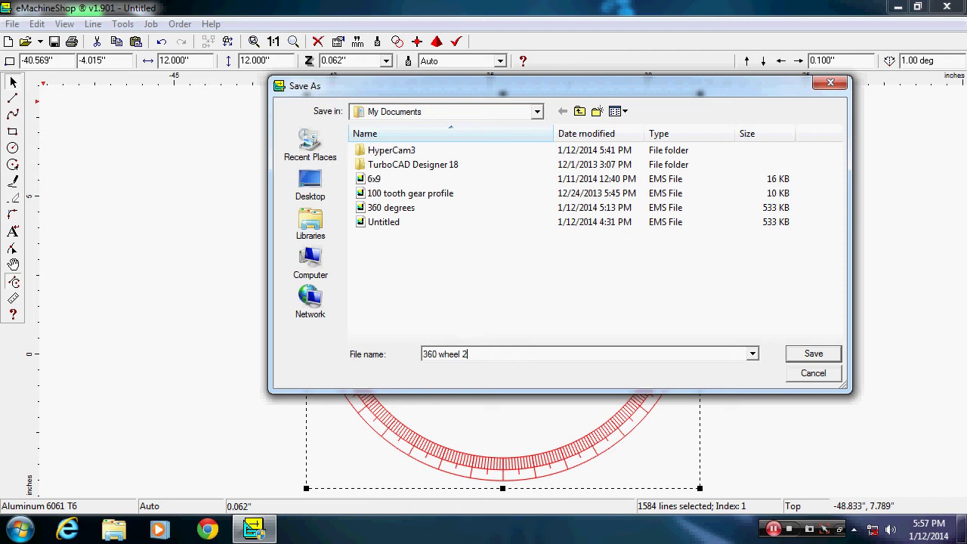
{"action": "left_click", "coordinate": [812, 354]}
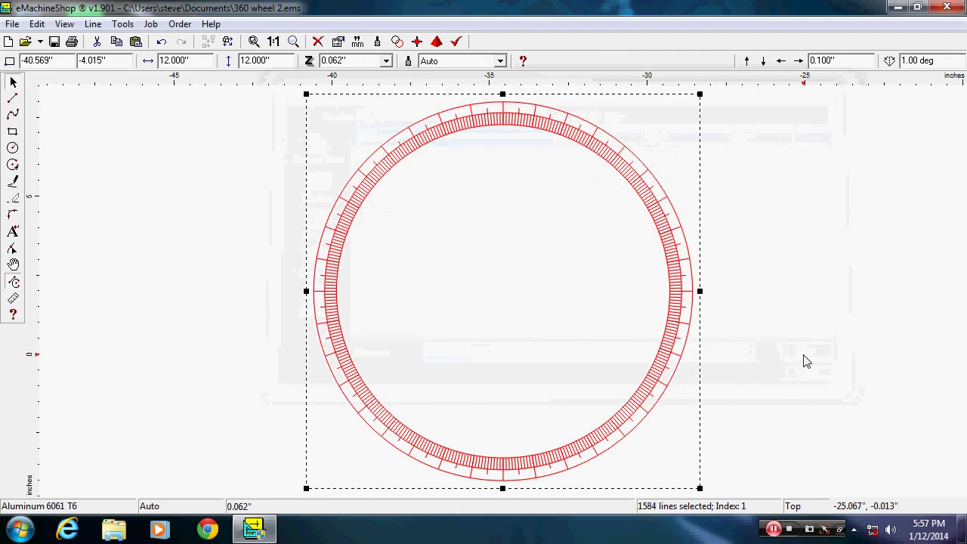